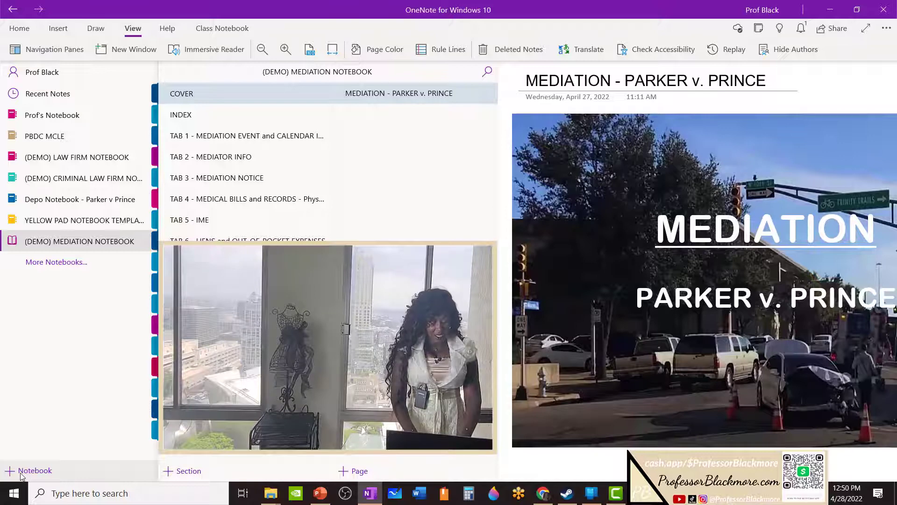
Create a new notebook named TEST MEDIATION NOTEBOOK
{"action": "left_click", "coordinate": [20, 471]}
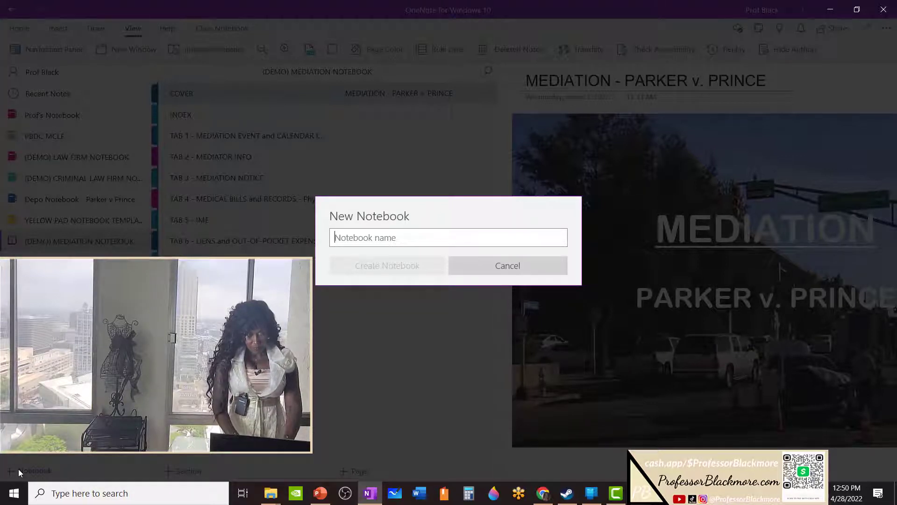
{"action": "type", "text": "T"}
{"action": "key", "text": "BackSpace"}
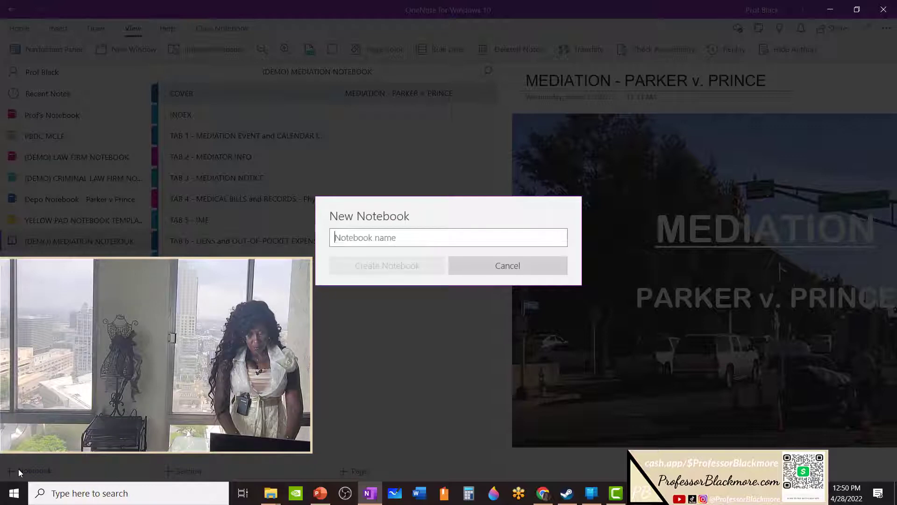
{"action": "type", "text": "TEST MEDIATION NOTEBOOK"}
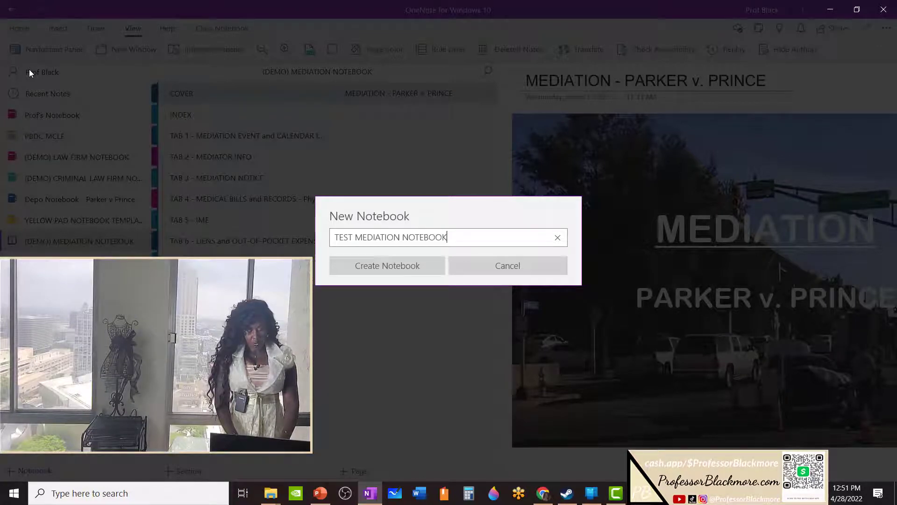
{"action": "left_click", "coordinate": [386, 268]}
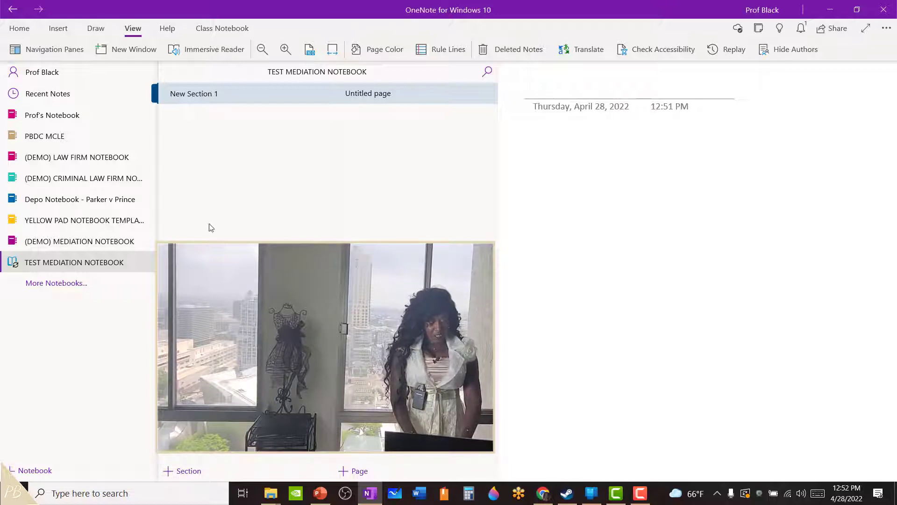
View the PARKER v. PRINCE case page in the (DEMO) LAW FIRM NOTEBOOK, collapsing and re-expanding its subpages
{"action": "left_click", "coordinate": [69, 160]}
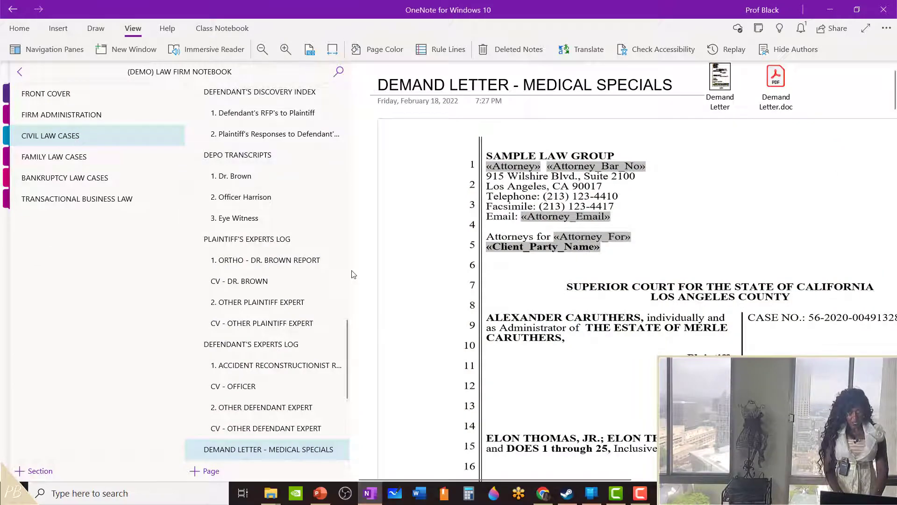
{"action": "left_click_drag", "start_coordinate": [350, 337], "coordinate": [328, 99]}
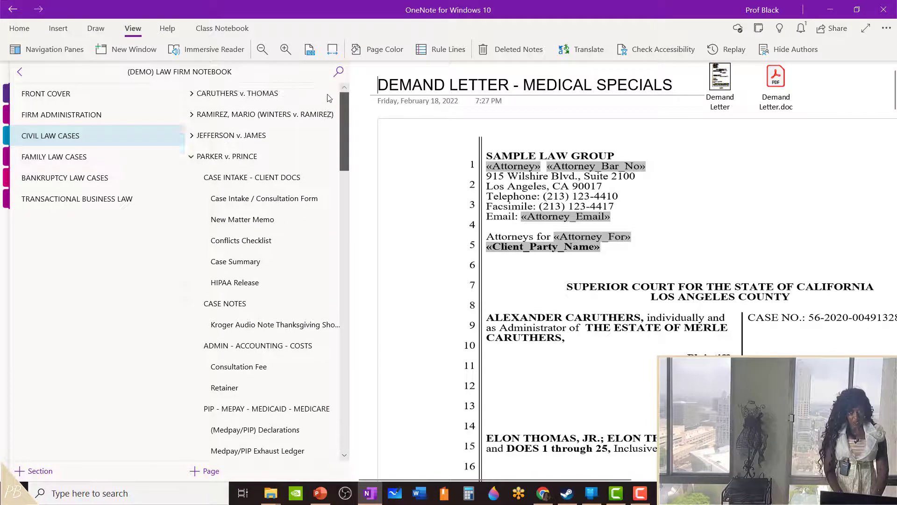
{"action": "left_click", "coordinate": [202, 158]}
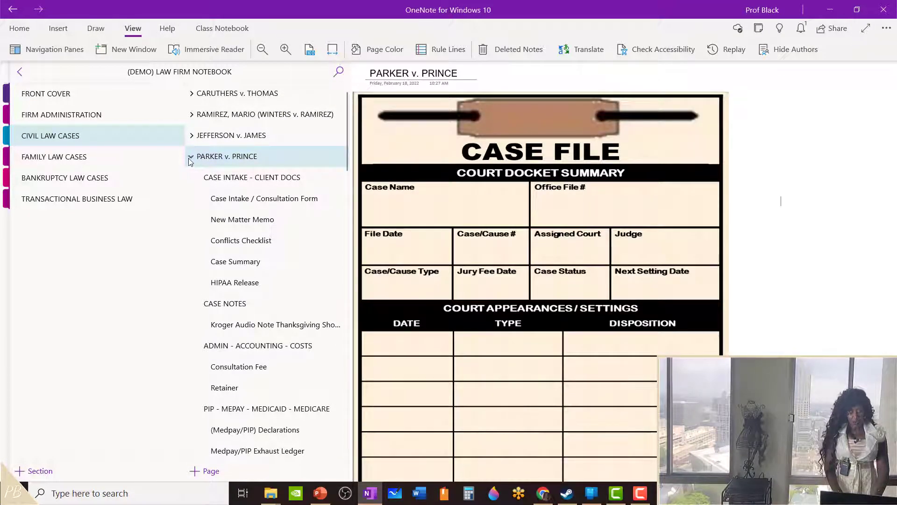
{"action": "left_click", "coordinate": [192, 158]}
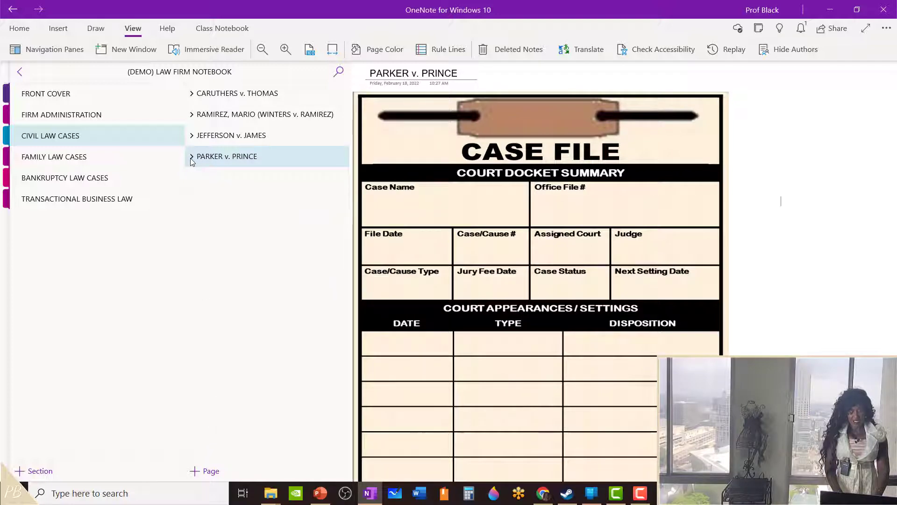
{"action": "left_click", "coordinate": [192, 157]}
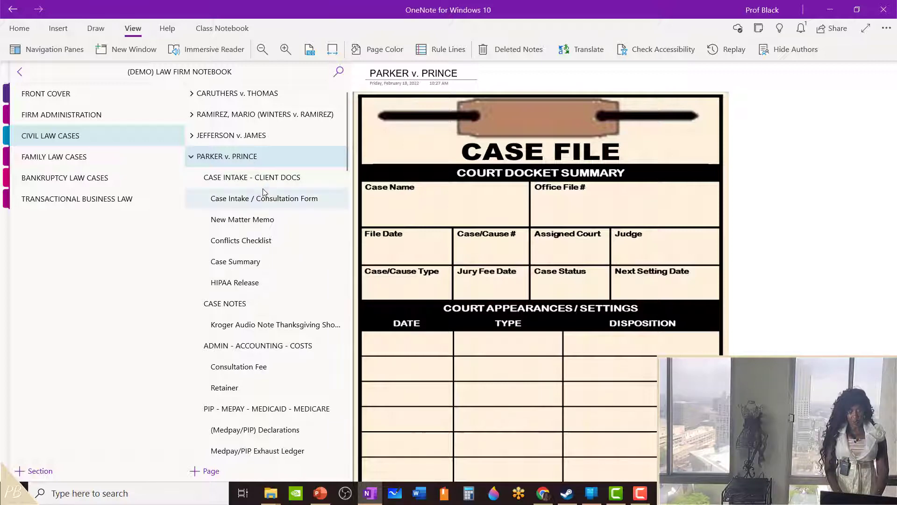
Add a blank page after the DEMAND LETTER - MEDICAL SPECIALS page in the PARKER v. PRINCE case
{"action": "left_click_drag", "start_coordinate": [343, 160], "coordinate": [334, 444]}
{"action": "left_click", "coordinate": [246, 252]}
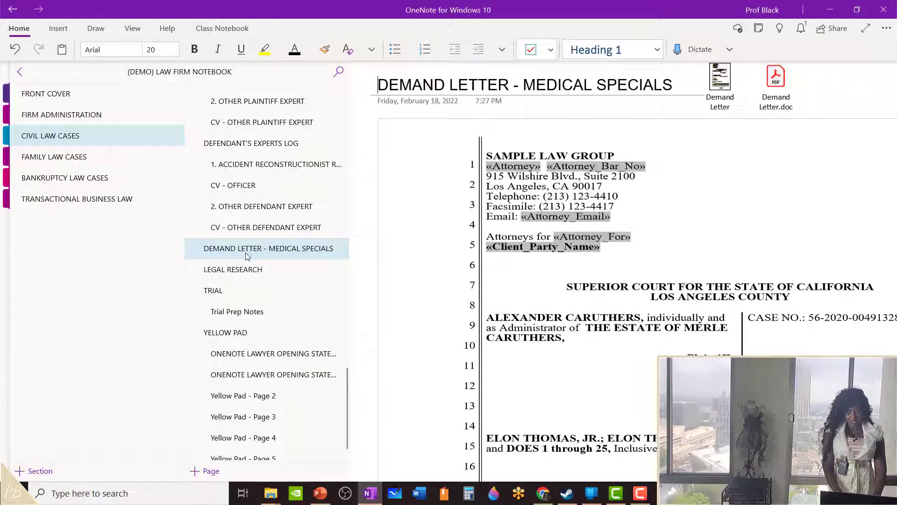
{"action": "left_click", "coordinate": [212, 252]}
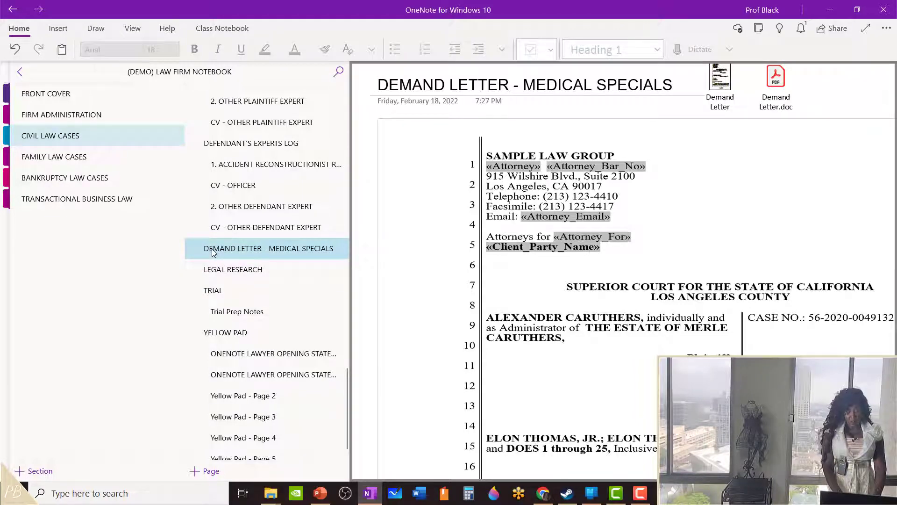
{"action": "left_click", "coordinate": [204, 471]}
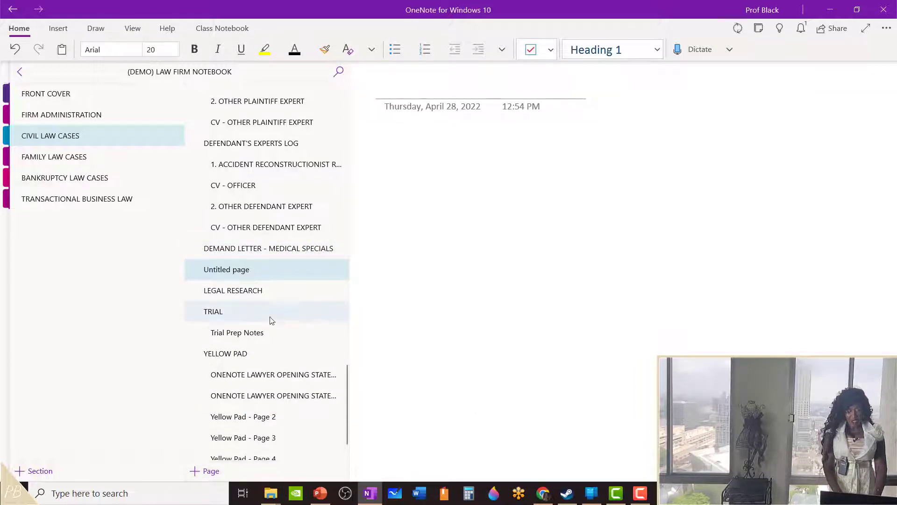
Insert a new page directly below DEMAND LETTER - MEDICAL SPECIALS and delete the earlier untitled page beneath it
{"action": "left_click", "coordinate": [265, 249]}
{"action": "right_click", "coordinate": [264, 250]}
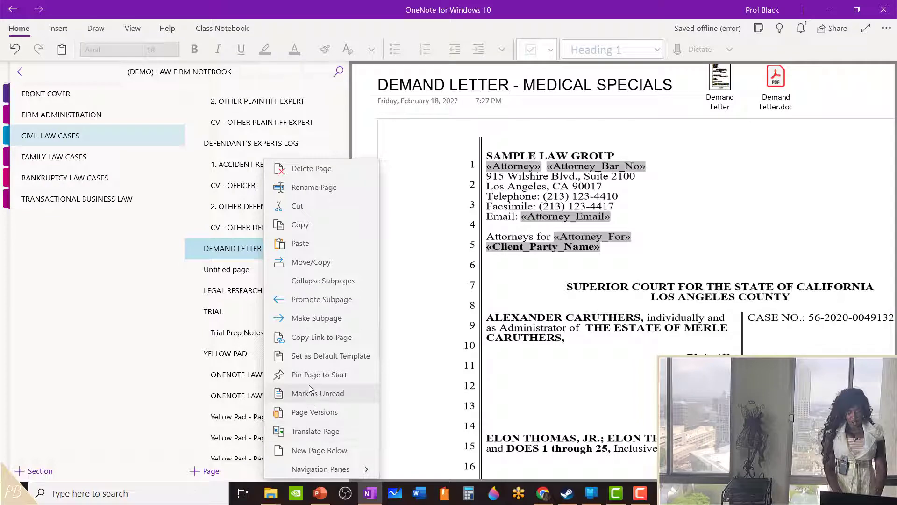
{"action": "left_click", "coordinate": [307, 451]}
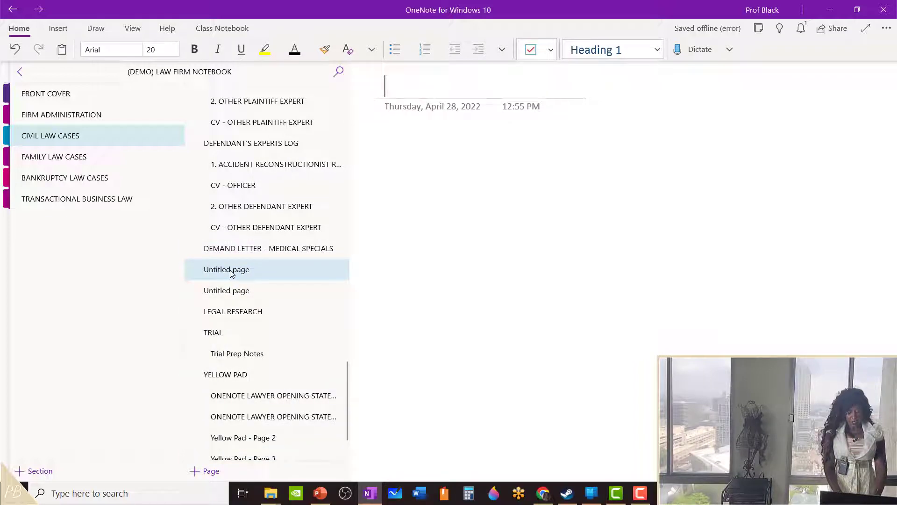
{"action": "right_click", "coordinate": [235, 291]}
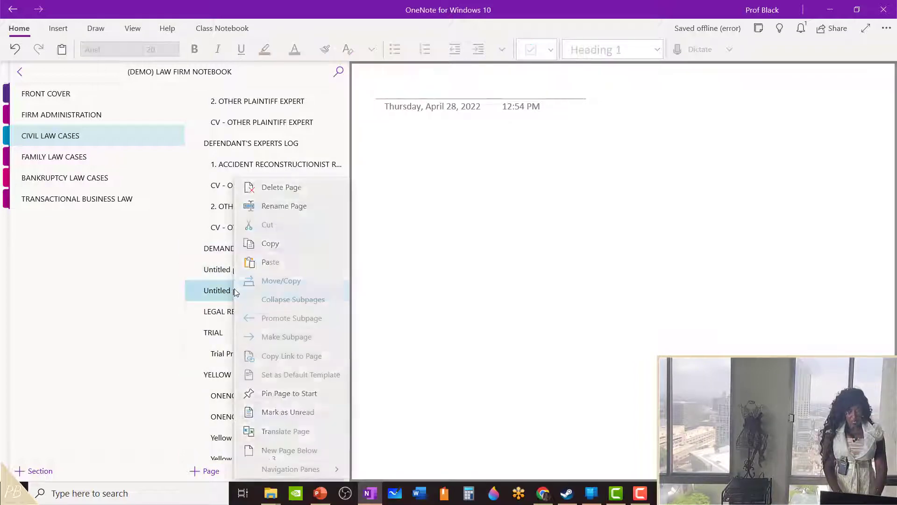
{"action": "left_click", "coordinate": [276, 189]}
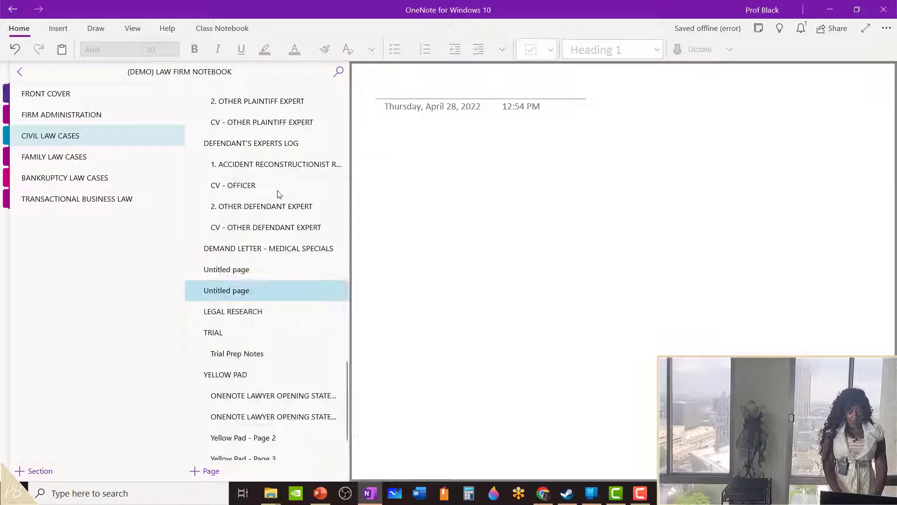
Paste the copied title MEDIATION NOTEBOOK - PARKER v. PRINCE as the untitled page's title
{"action": "left_click", "coordinate": [222, 275]}
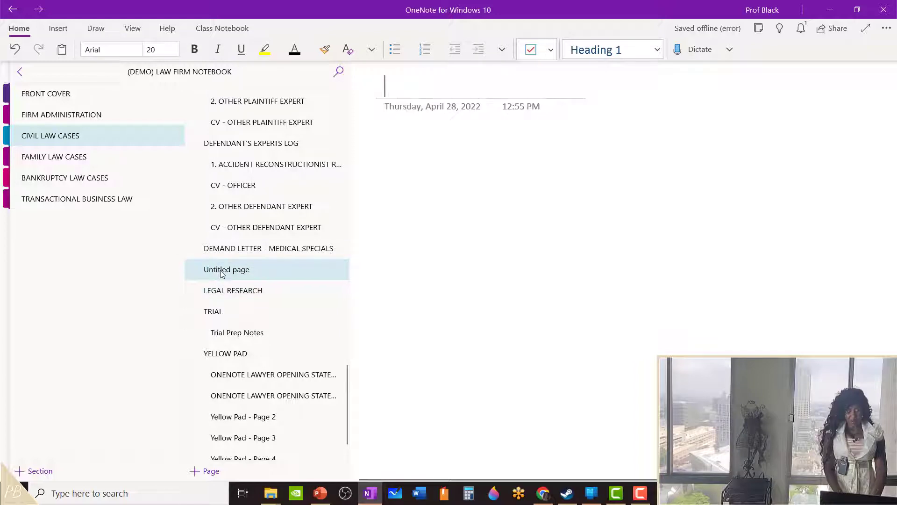
{"action": "left_click", "coordinate": [387, 89]}
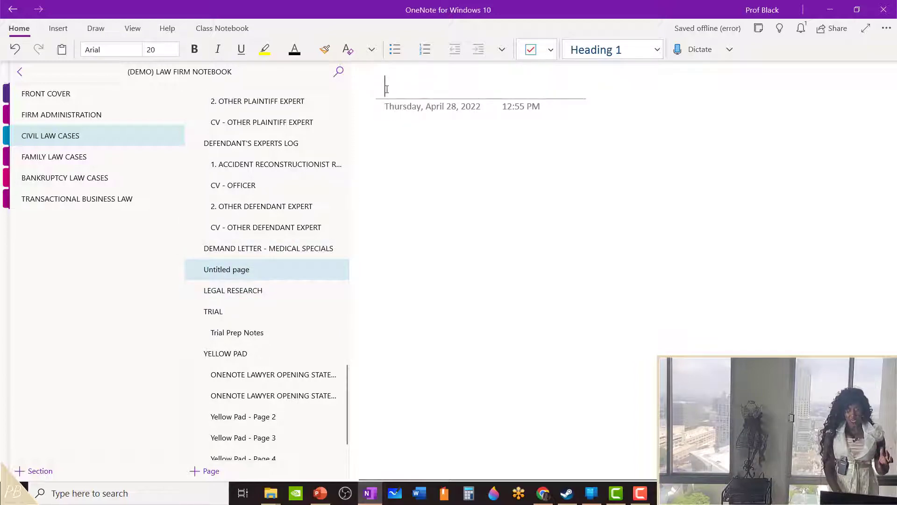
{"action": "right_click", "coordinate": [387, 88]}
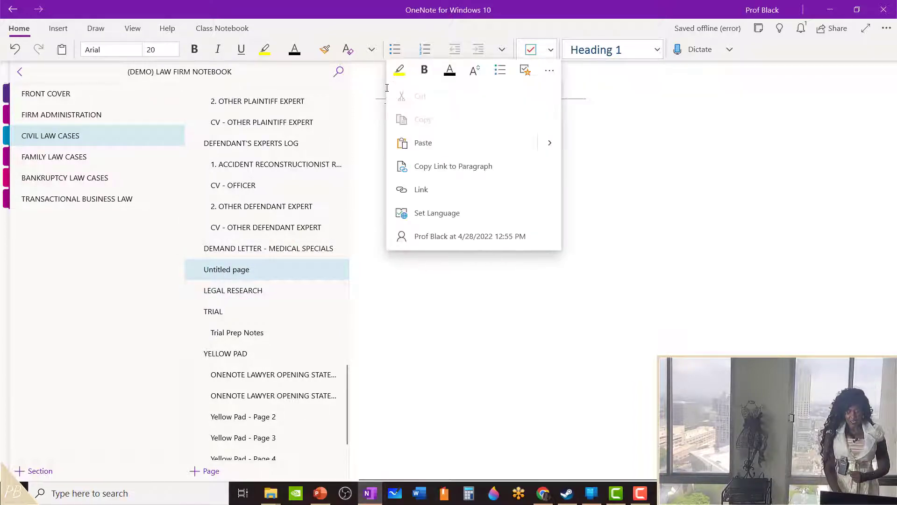
{"action": "left_click", "coordinate": [423, 146]}
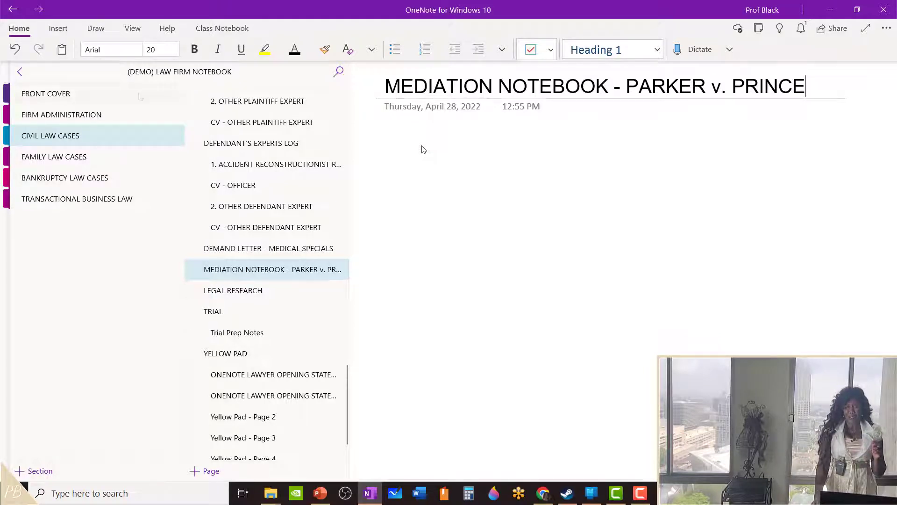
Switch to the (DEMO) MEDIATION NOTEBOOK to examine its cover, index and tab sections
{"action": "left_click", "coordinate": [22, 74]}
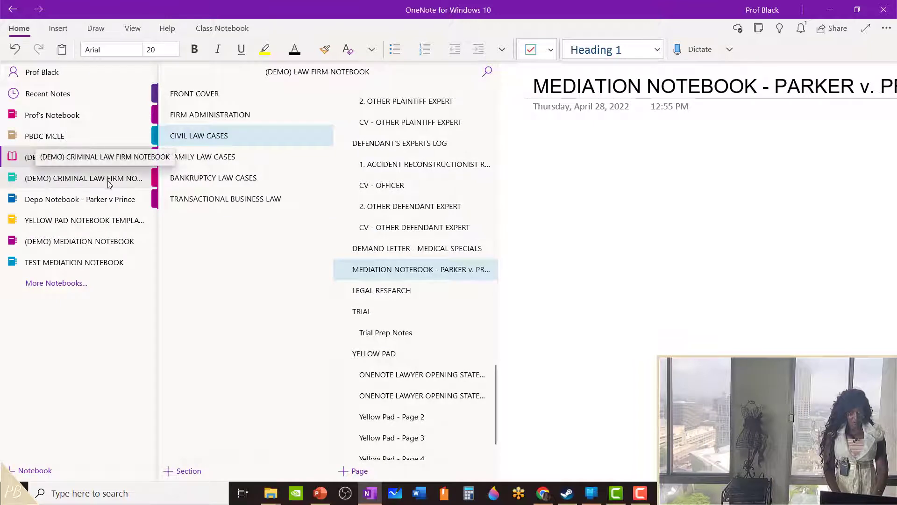
{"action": "left_click", "coordinate": [107, 248]}
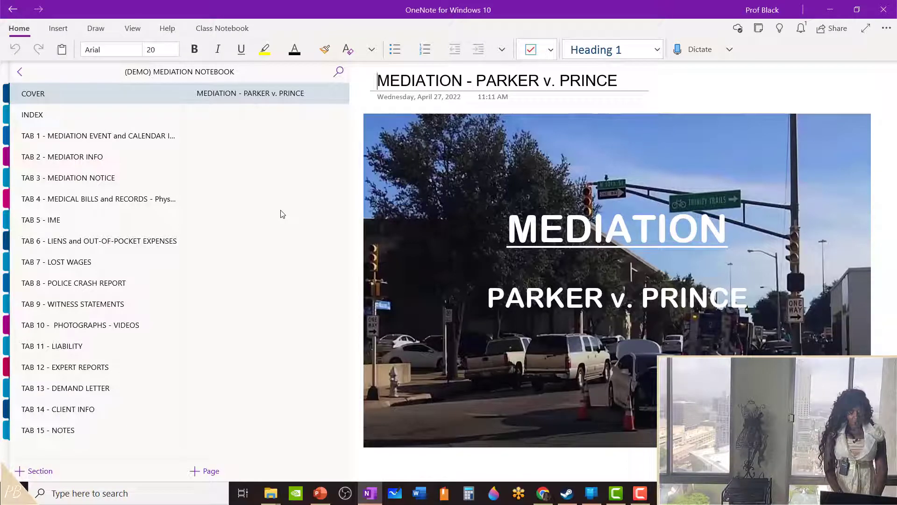
Return to TEST MEDIATION NOTEBOOK and delete its default section, New Section 1
{"action": "left_click", "coordinate": [19, 72]}
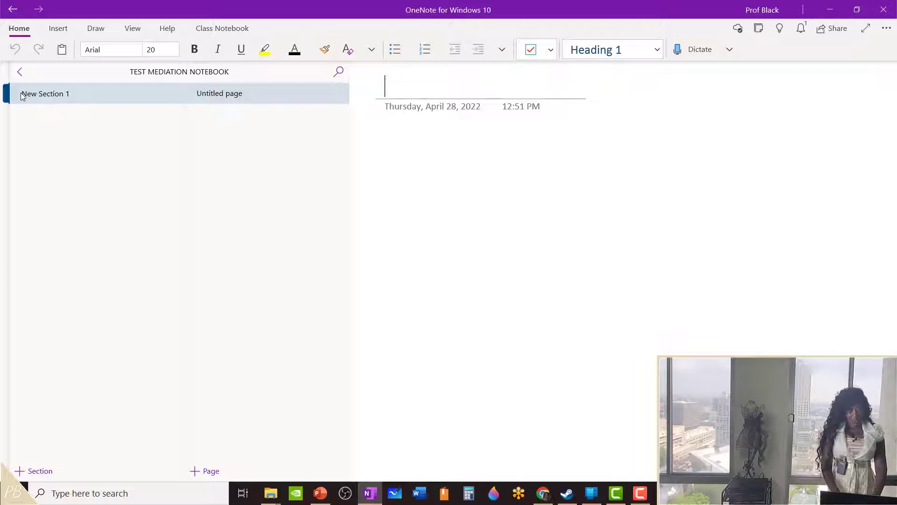
{"action": "right_click", "coordinate": [22, 96]}
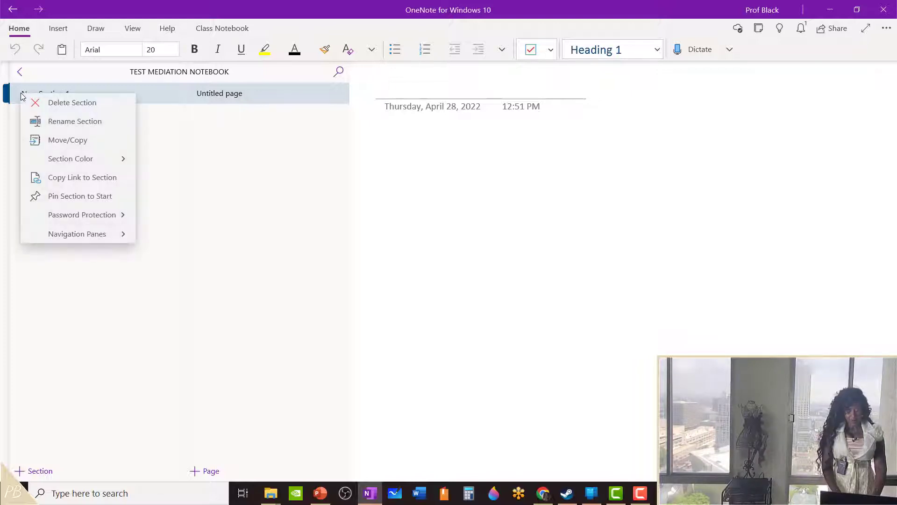
{"action": "left_click", "coordinate": [49, 104]}
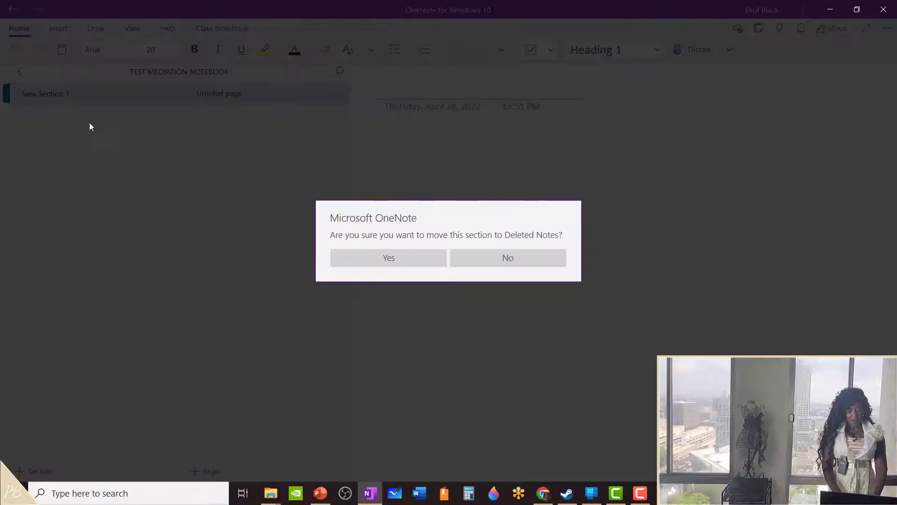
{"action": "left_click", "coordinate": [374, 265]}
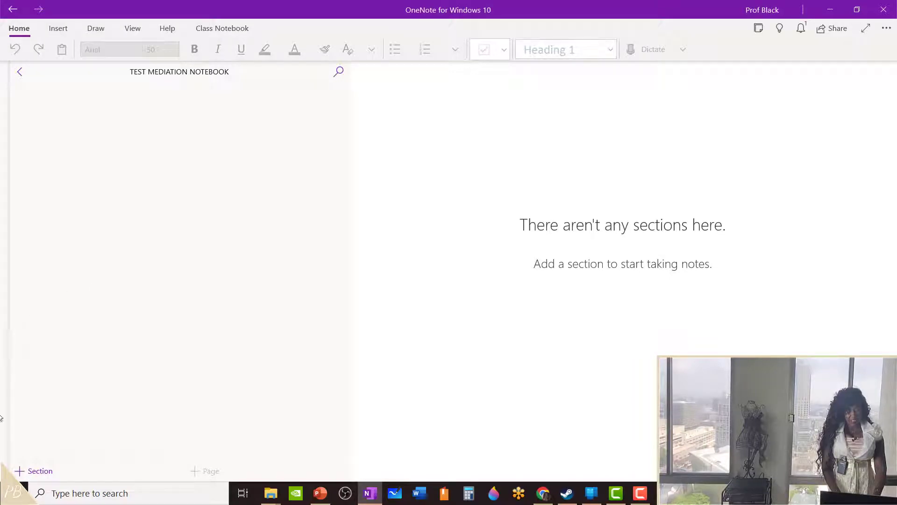
Add a section named COVER to TEST MEDIATION NOTEBOOK
{"action": "left_click", "coordinate": [29, 472]}
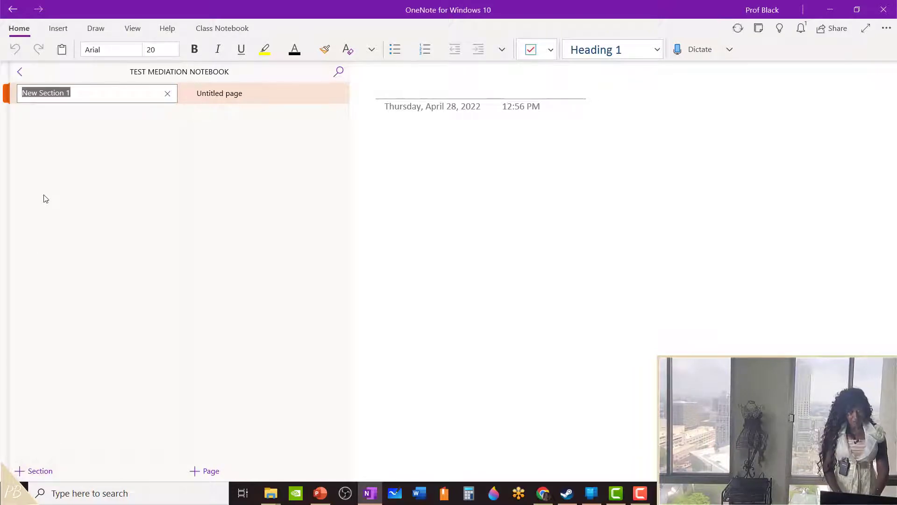
{"action": "type", "text": "COVER"}
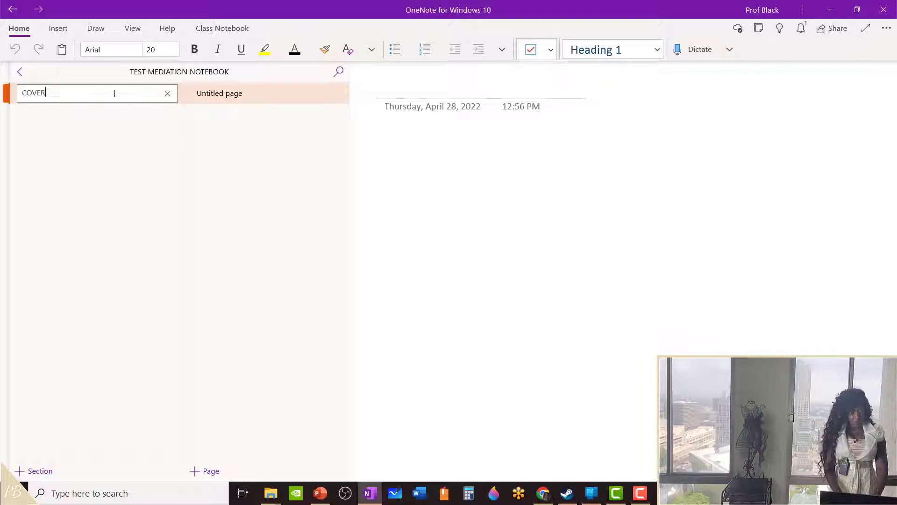
{"action": "left_click", "coordinate": [195, 96]}
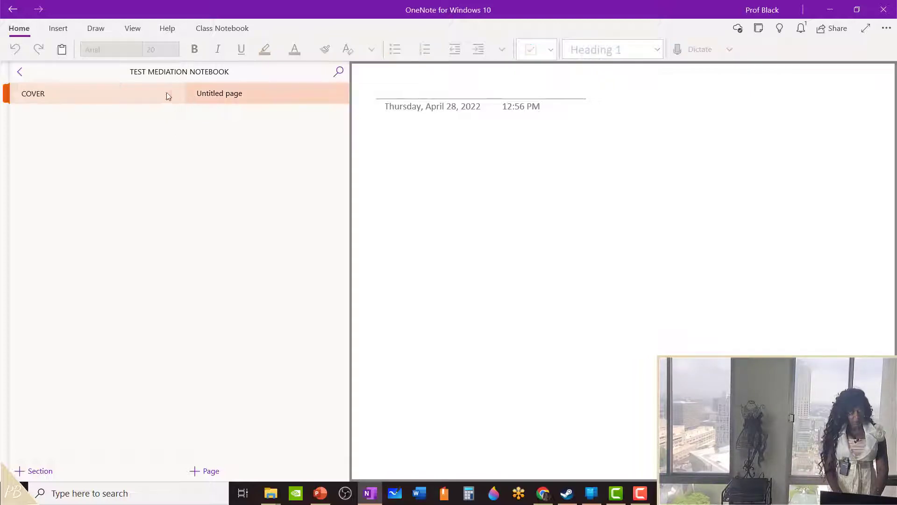
Change the COVER section's color to purple
{"action": "right_click", "coordinate": [98, 95]}
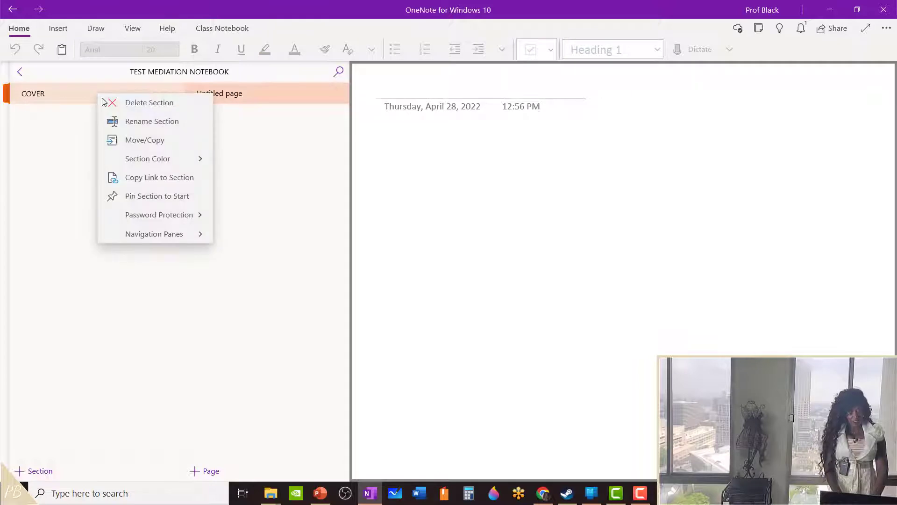
{"action": "left_click", "coordinate": [173, 160]}
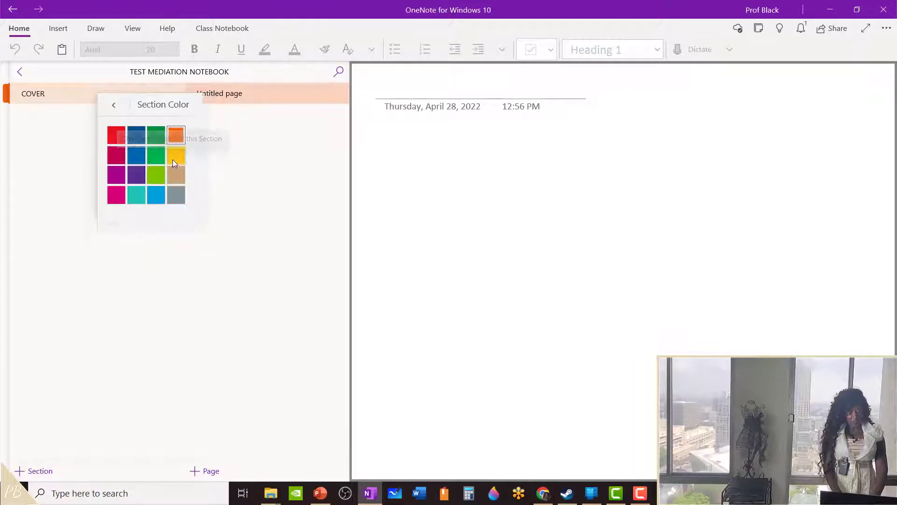
{"action": "left_click", "coordinate": [139, 178]}
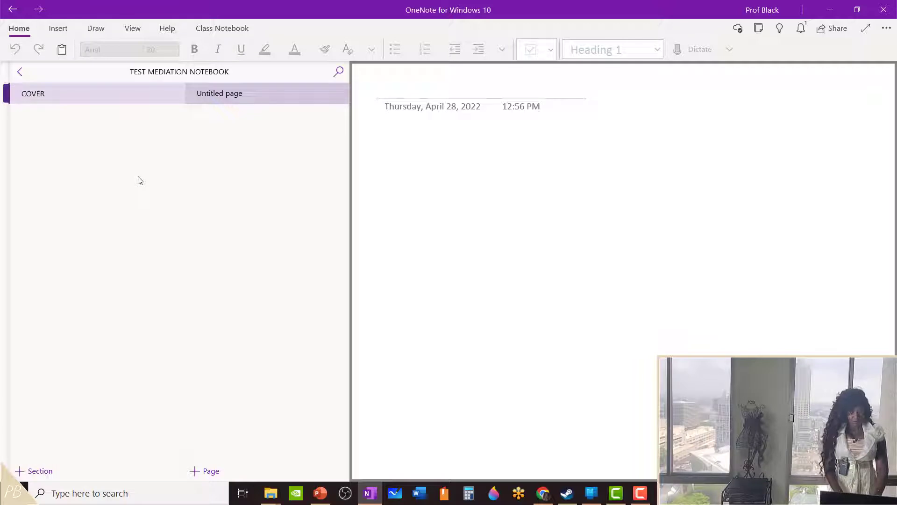
Change the notebook color of TEST MEDIATION NOTEBOOK to purple
{"action": "left_click", "coordinate": [22, 74]}
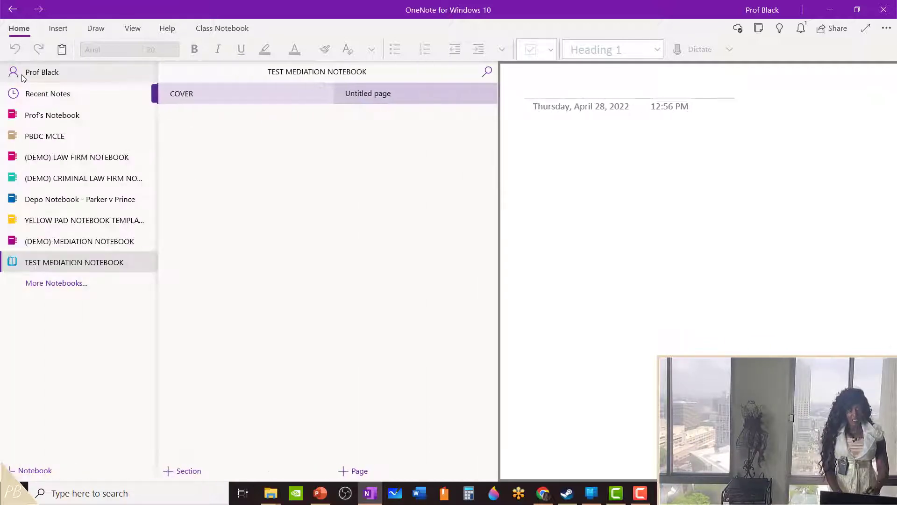
{"action": "right_click", "coordinate": [91, 267]}
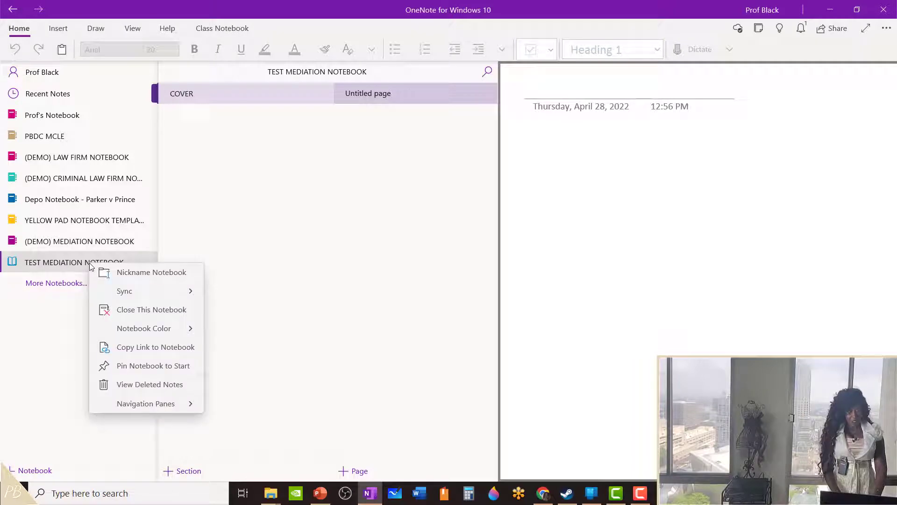
{"action": "left_click", "coordinate": [152, 327]}
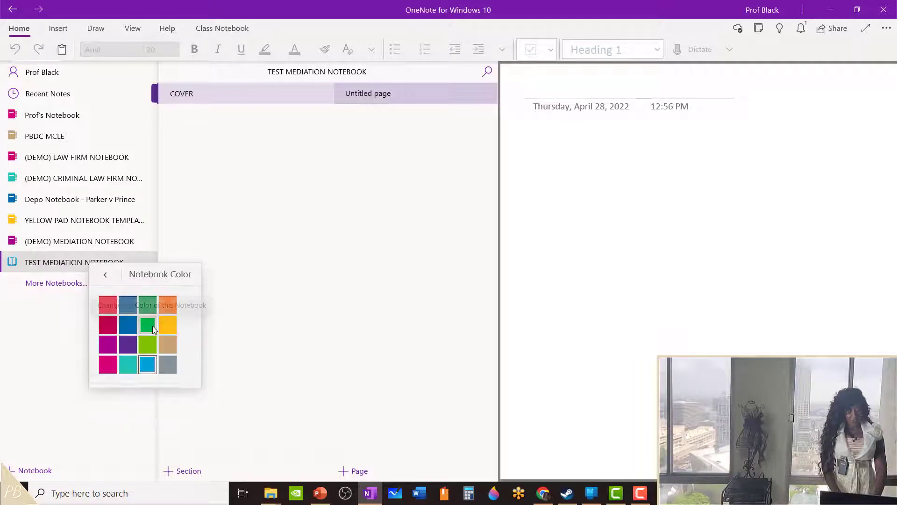
{"action": "left_click", "coordinate": [131, 348]}
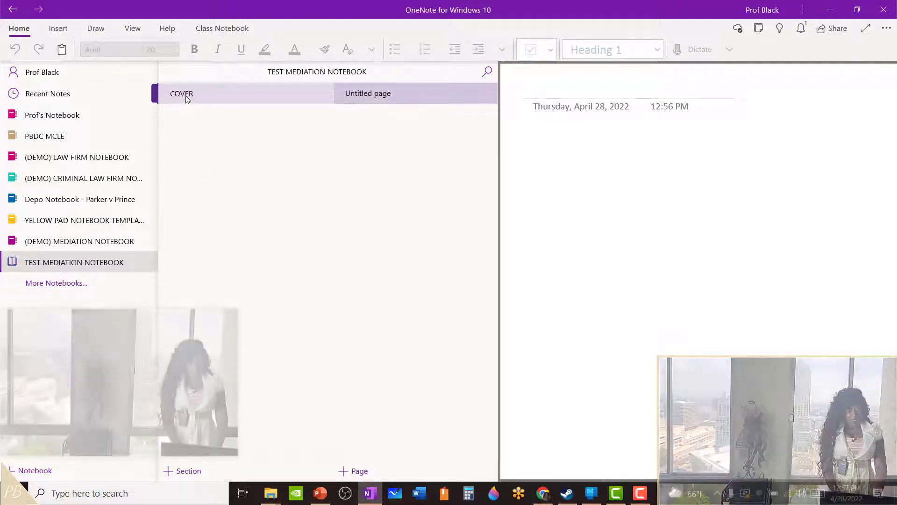
Copy the page title from the COVER page of (DEMO) MEDIATION NOTEBOOK
{"action": "left_click", "coordinate": [186, 97]}
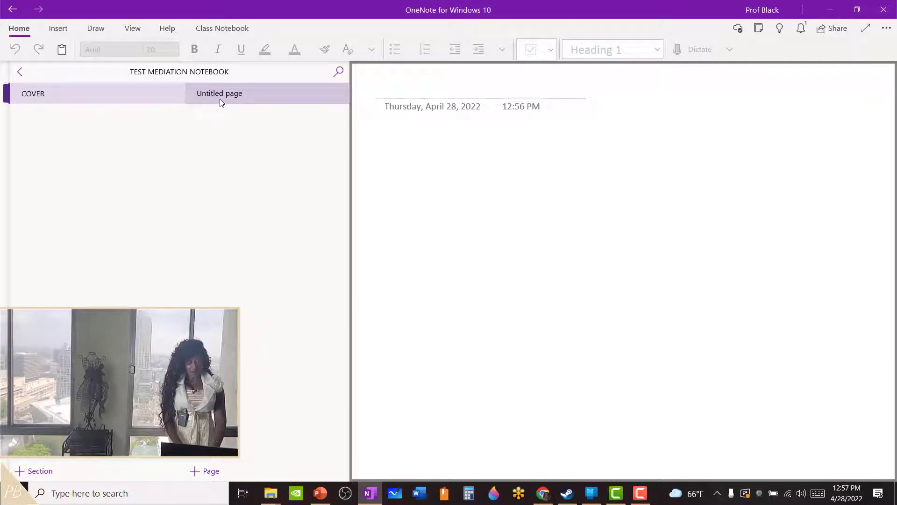
{"action": "left_click", "coordinate": [21, 71]}
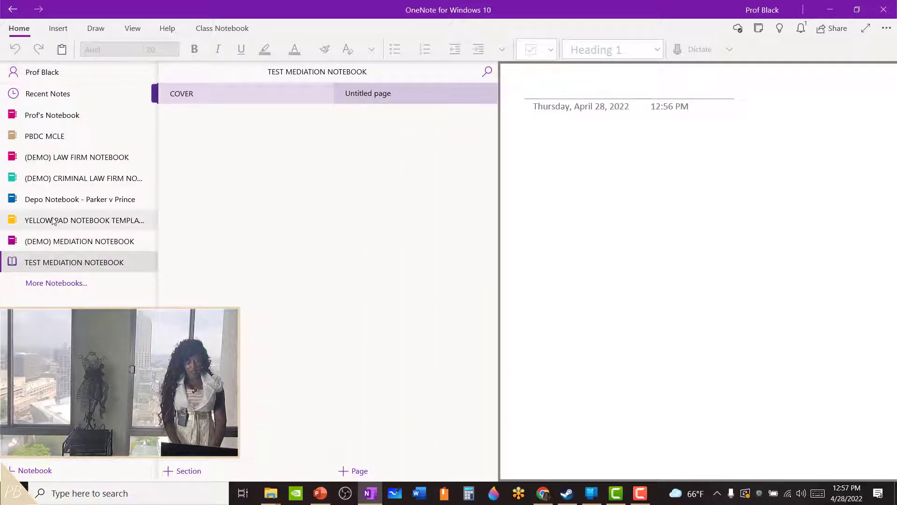
{"action": "left_click", "coordinate": [68, 240]}
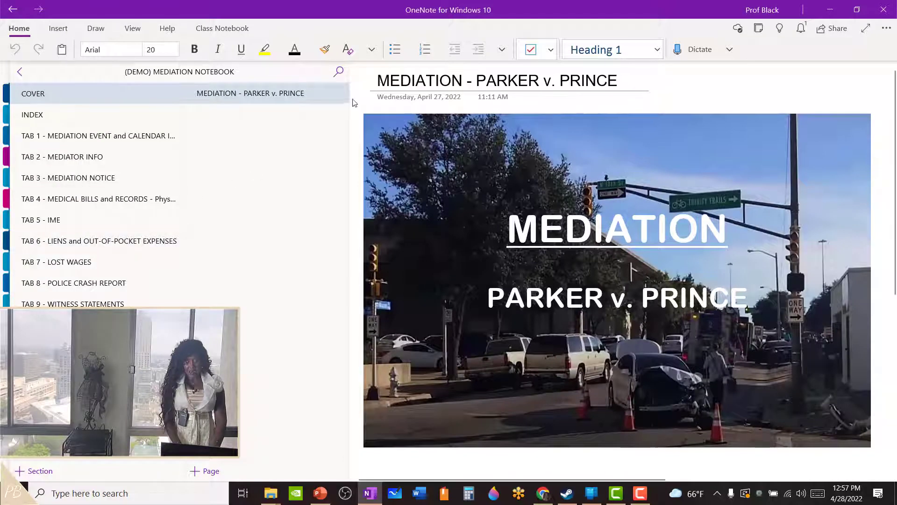
{"action": "left_click_drag", "start_coordinate": [378, 81], "coordinate": [626, 78]}
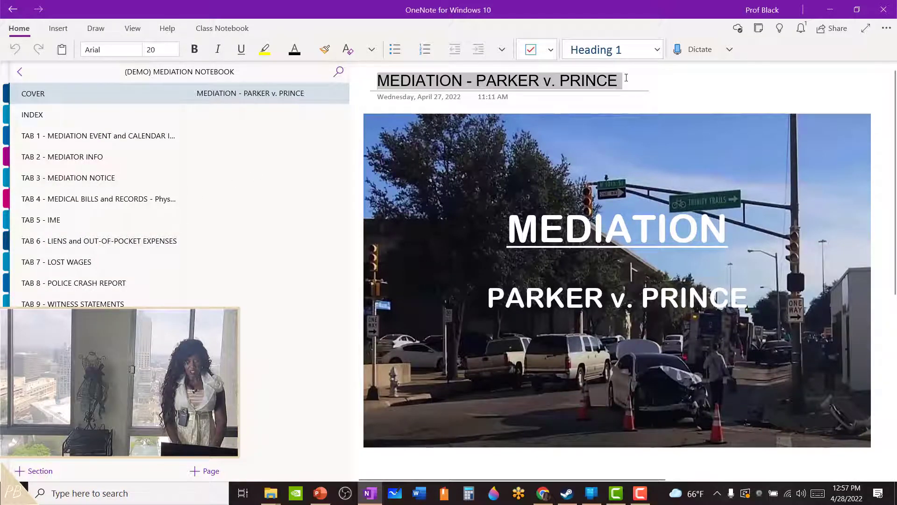
{"action": "right_click", "coordinate": [571, 83]}
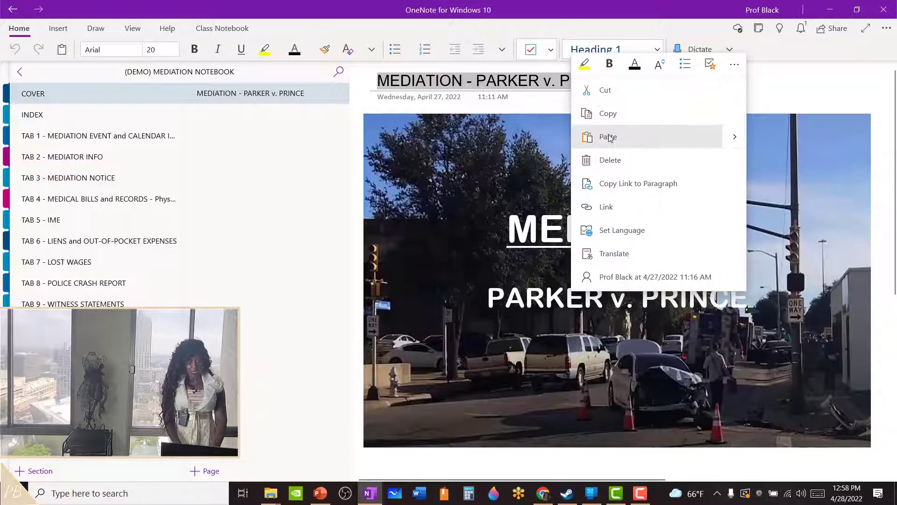
{"action": "left_click", "coordinate": [603, 118]}
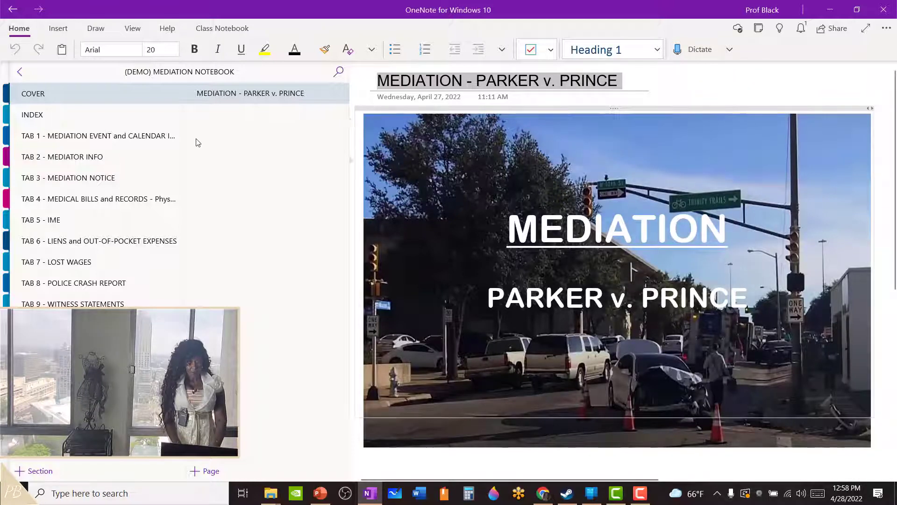
Paste the copied title as the title of the untitled COVER page in TEST MEDIATION NOTEBOOK
{"action": "left_click", "coordinate": [22, 73]}
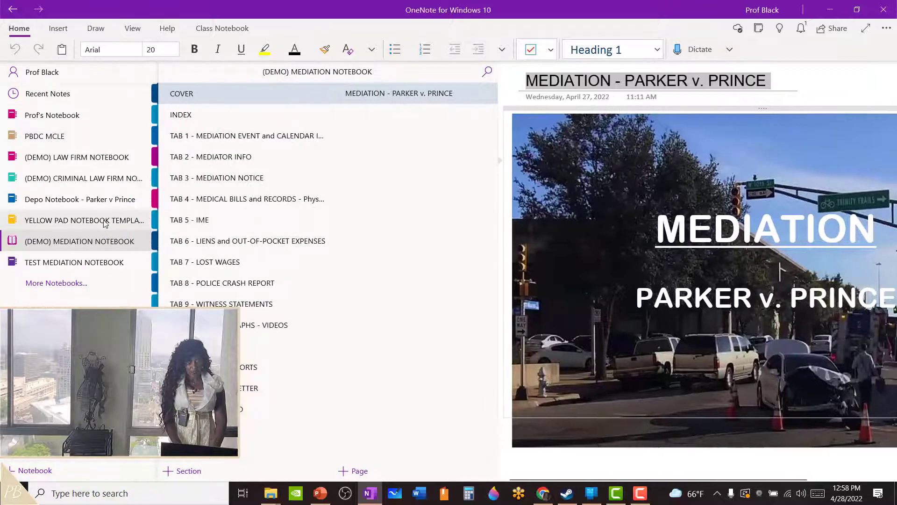
{"action": "left_click", "coordinate": [104, 264]}
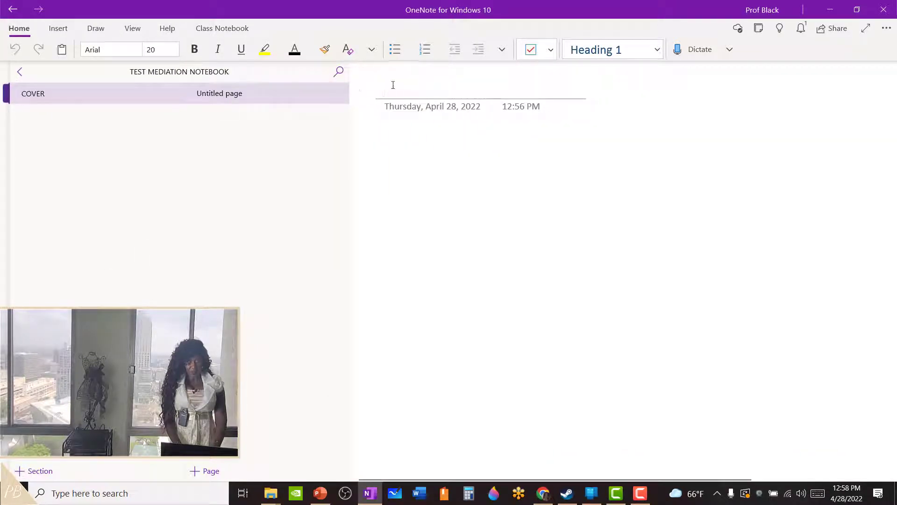
{"action": "right_click", "coordinate": [393, 85]}
{"action": "left_click", "coordinate": [428, 140]}
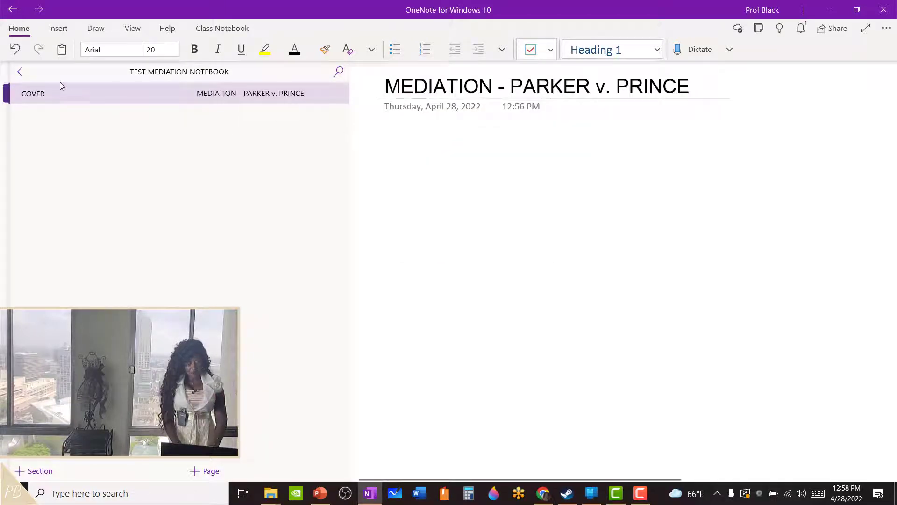
Toggle the background setting of the accident photo on the (DEMO) MEDIATION NOTEBOOK cover page and copy the photo
{"action": "left_click", "coordinate": [20, 72]}
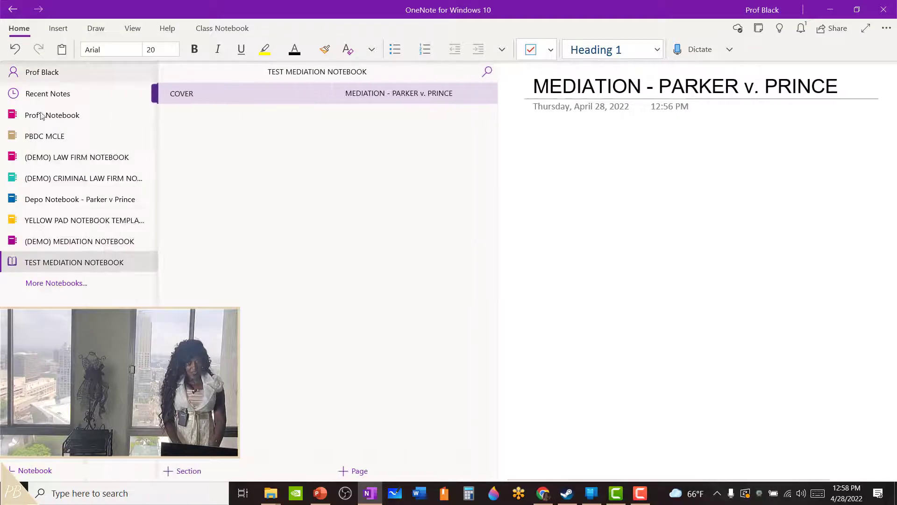
{"action": "left_click", "coordinate": [59, 249]}
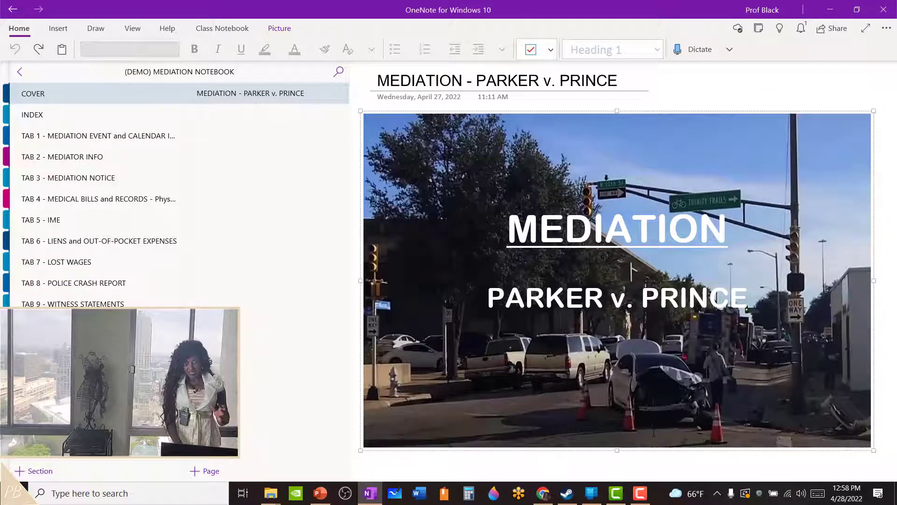
{"action": "right_click", "coordinate": [653, 432]}
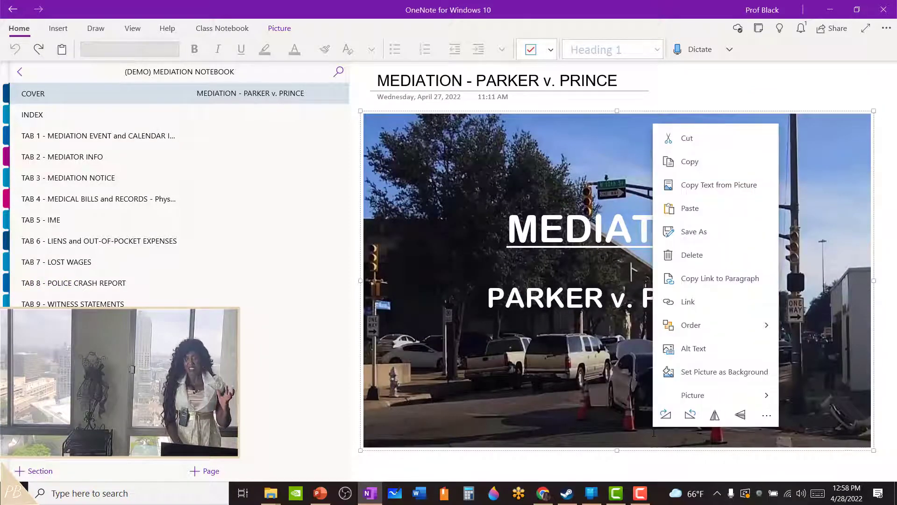
{"action": "left_click", "coordinate": [701, 378]}
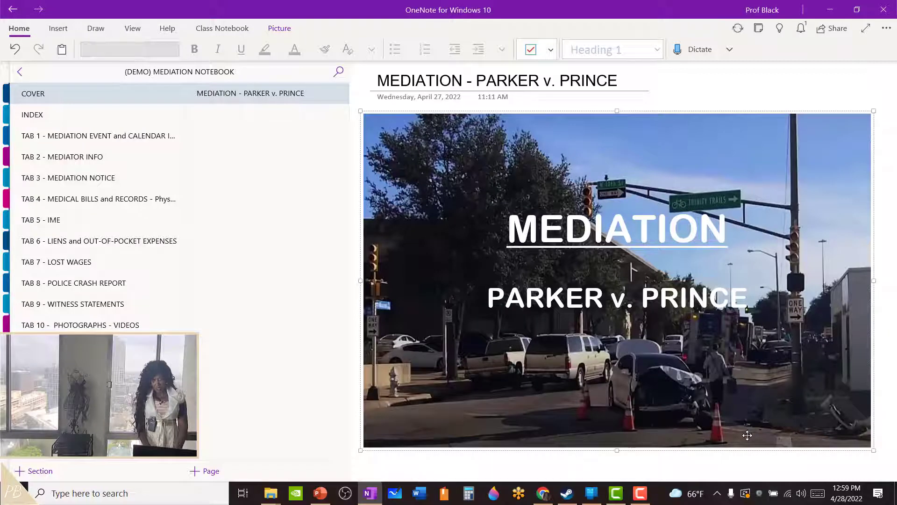
{"action": "right_click", "coordinate": [746, 439]}
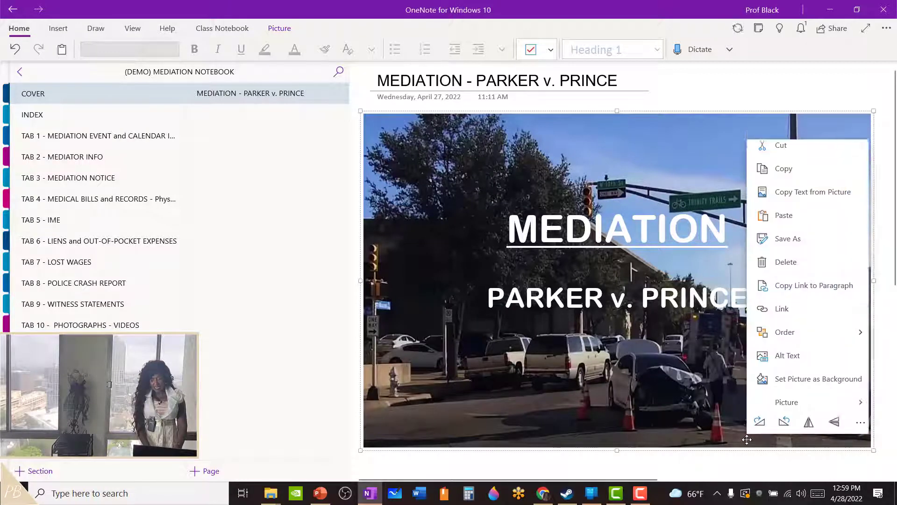
{"action": "left_click", "coordinate": [783, 169]}
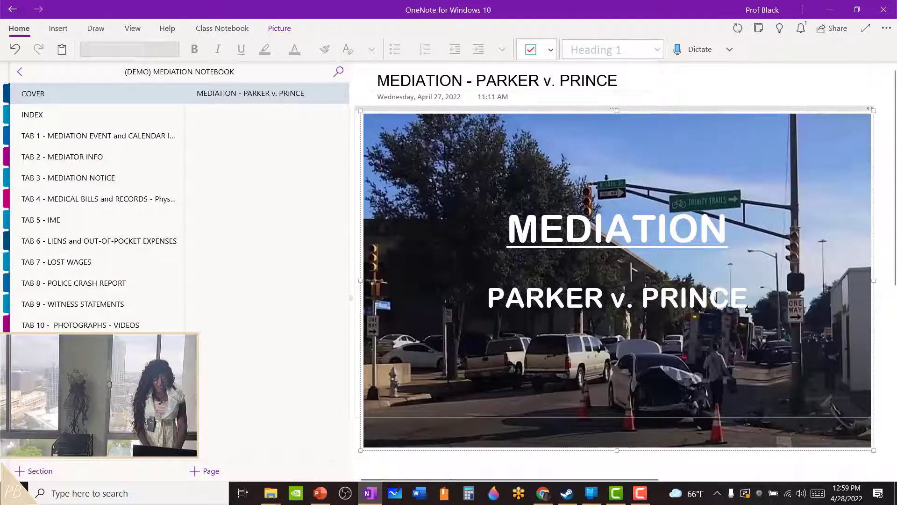
Paste the copied accident photo below the title on the COVER page of TEST MEDIATION NOTEBOOK
{"action": "left_click", "coordinate": [19, 74]}
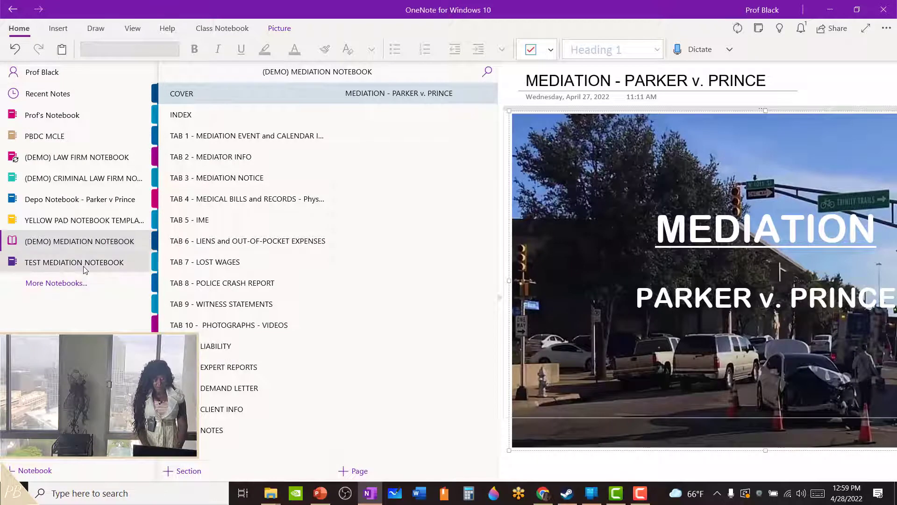
{"action": "left_click", "coordinate": [85, 270]}
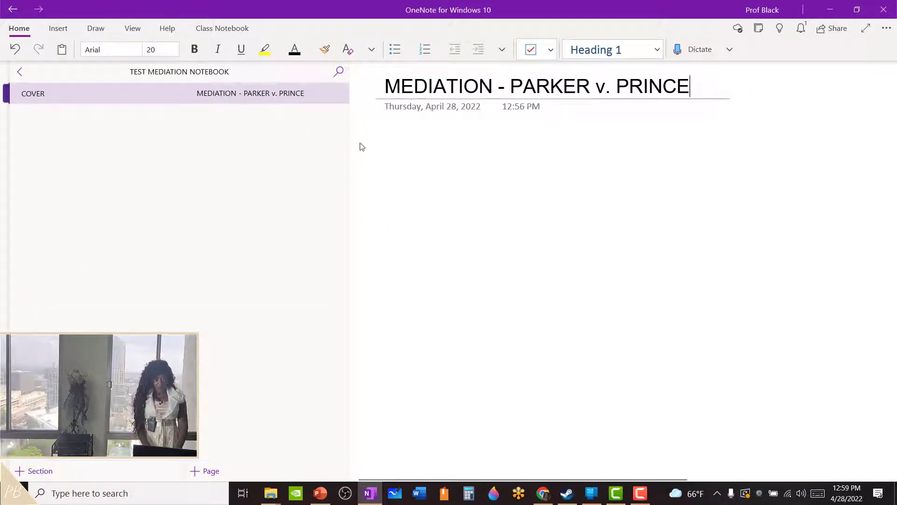
{"action": "left_click", "coordinate": [376, 130]}
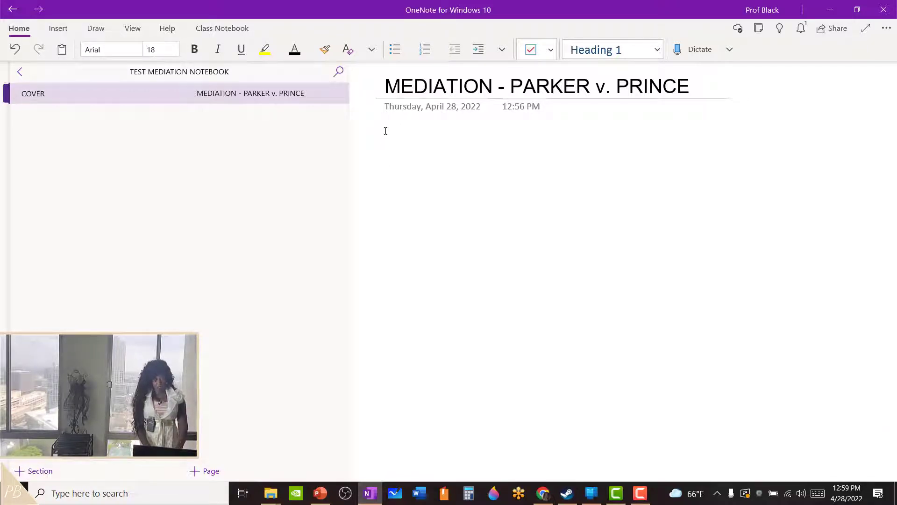
{"action": "right_click", "coordinate": [385, 131]}
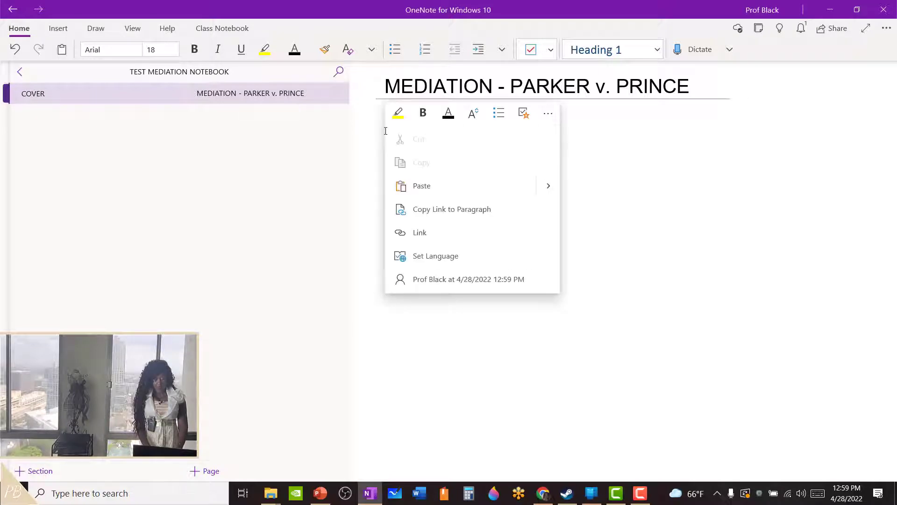
{"action": "left_click", "coordinate": [420, 185]}
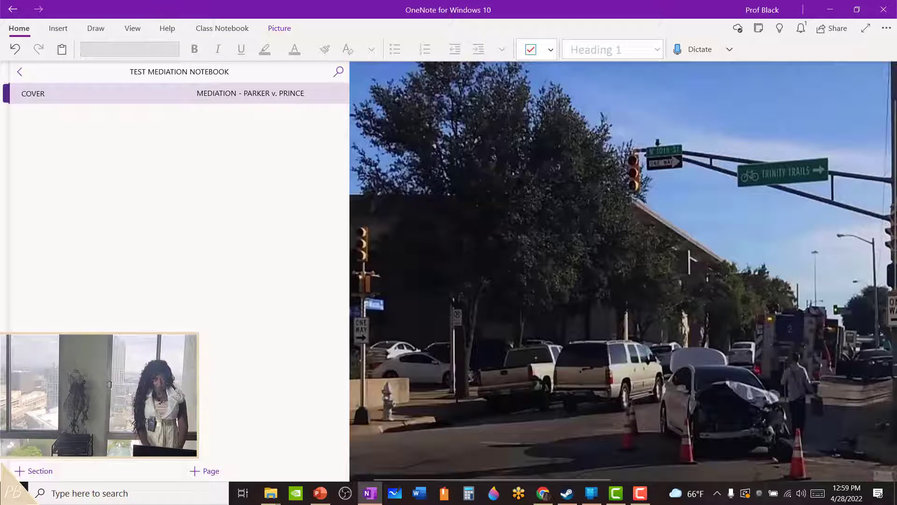
Fit the cover page to the window width and set the pasted accident photo as the page background
{"action": "scroll", "coordinate": [883, 137], "scroll_direction": "up", "scroll_amount": 1}
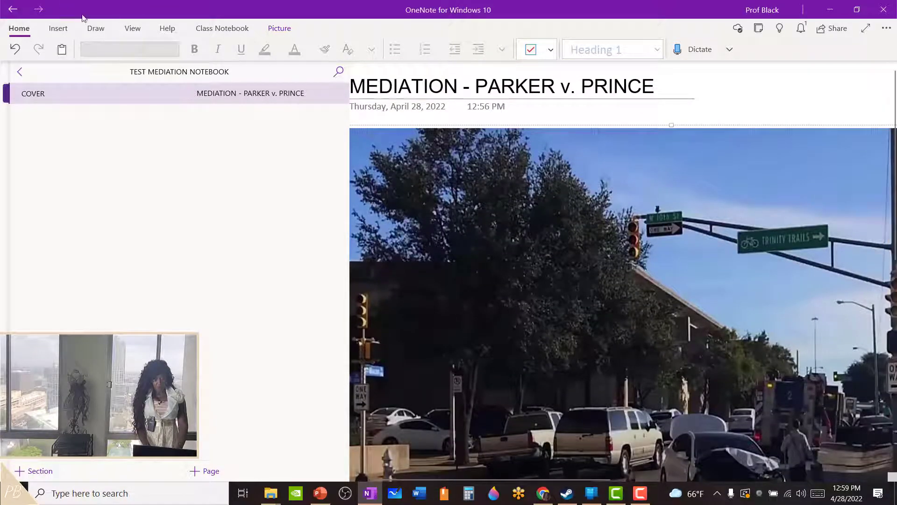
{"action": "left_click", "coordinate": [133, 29]}
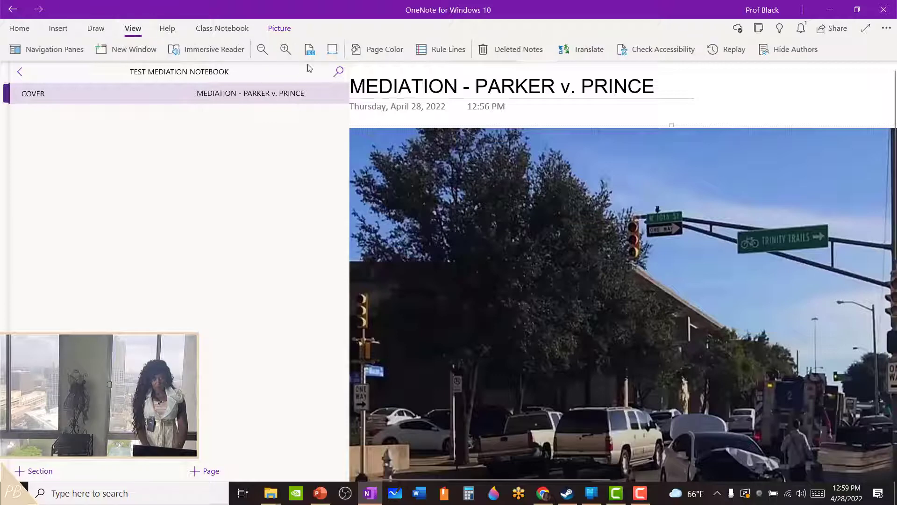
{"action": "left_click", "coordinate": [337, 53]}
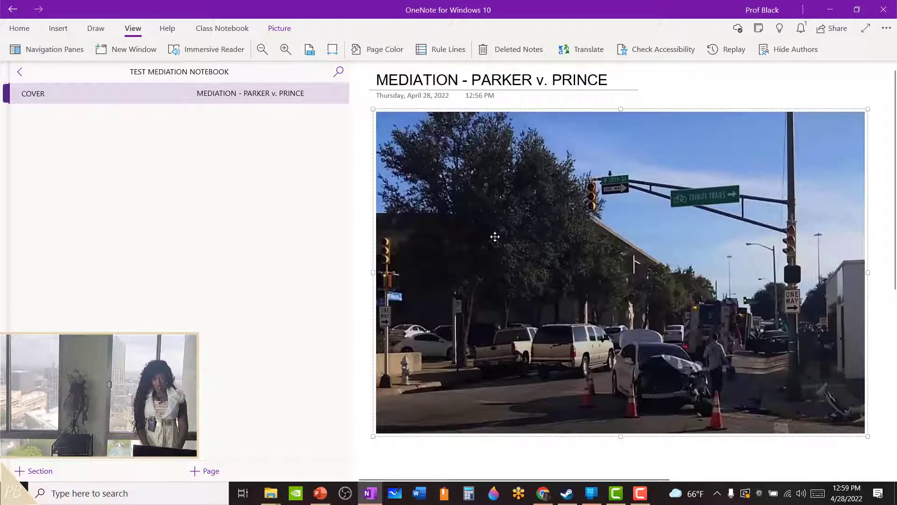
{"action": "right_click", "coordinate": [516, 246]}
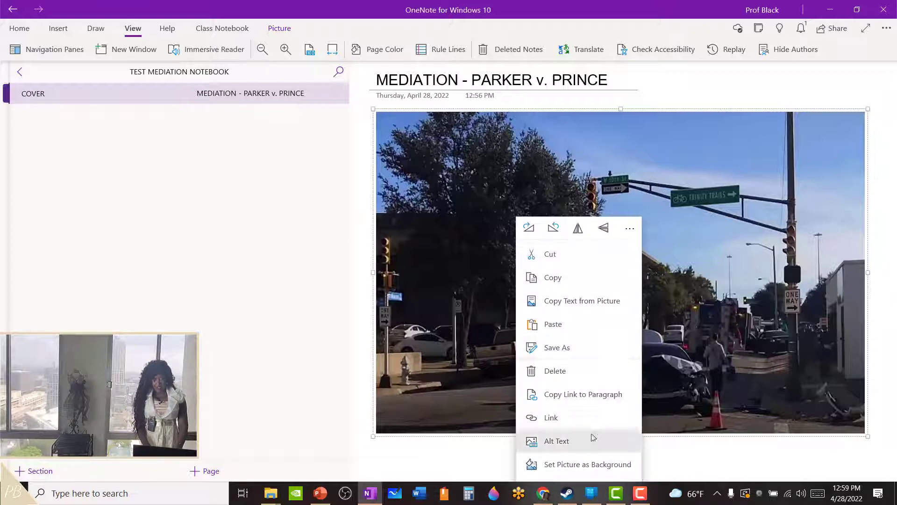
{"action": "left_click", "coordinate": [581, 467]}
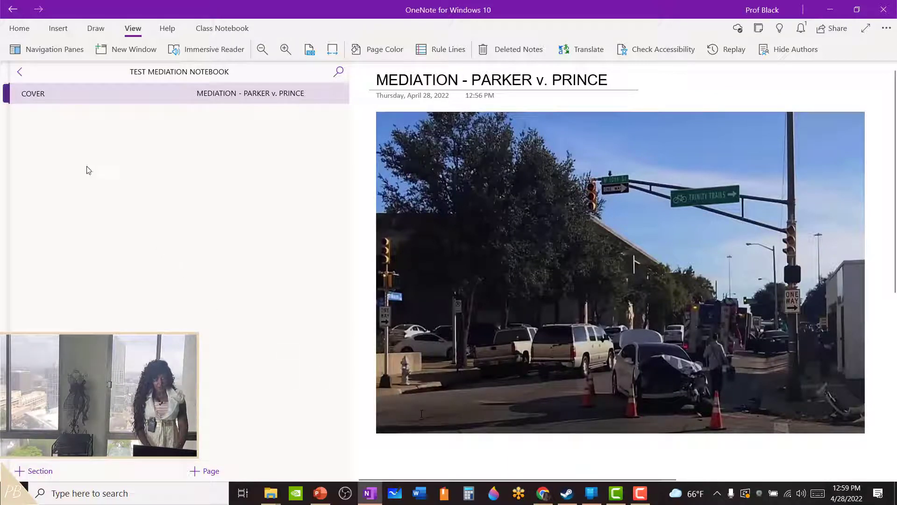
In the CIVIL LAW CASES section of (DEMO) LAW FIRM NOTEBOOK, add a new page directly below the case's MEDIATION NOTEBOOK page
{"action": "left_click", "coordinate": [20, 71]}
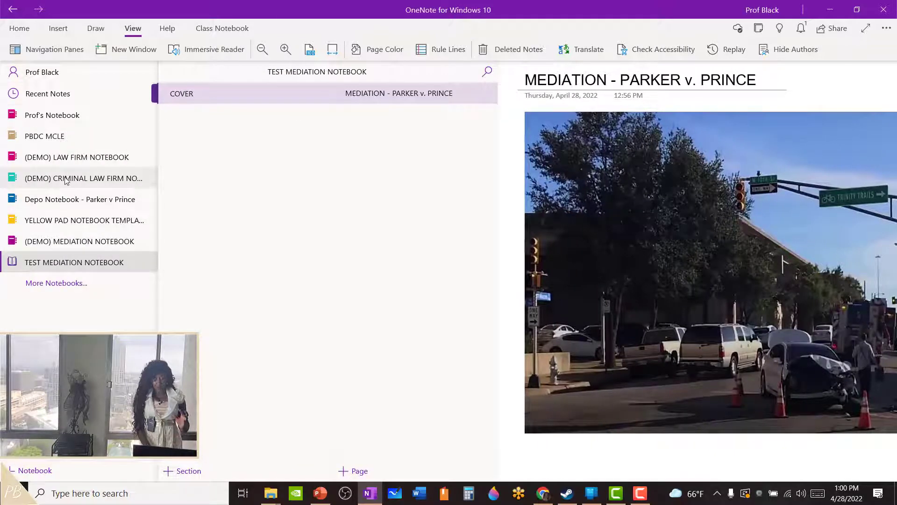
{"action": "left_click", "coordinate": [63, 159]}
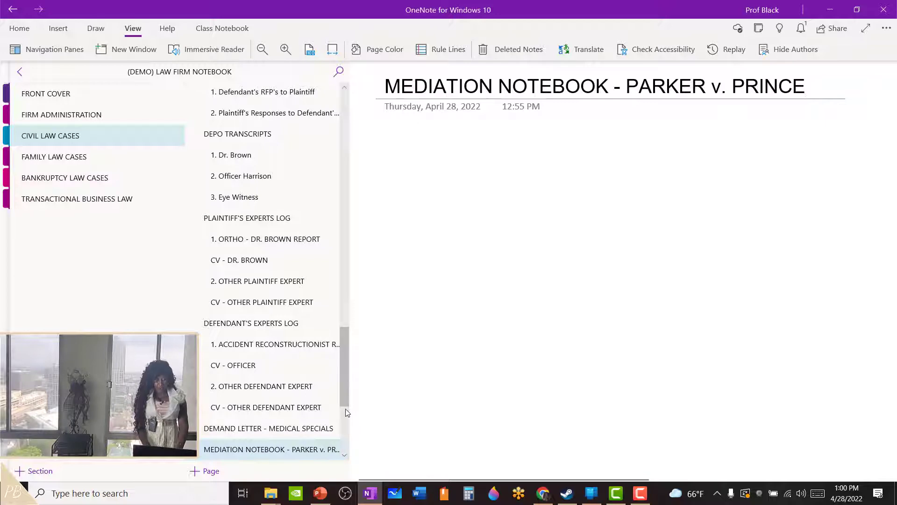
{"action": "left_click_drag", "start_coordinate": [340, 391], "coordinate": [342, 418]}
{"action": "left_click", "coordinate": [270, 342]}
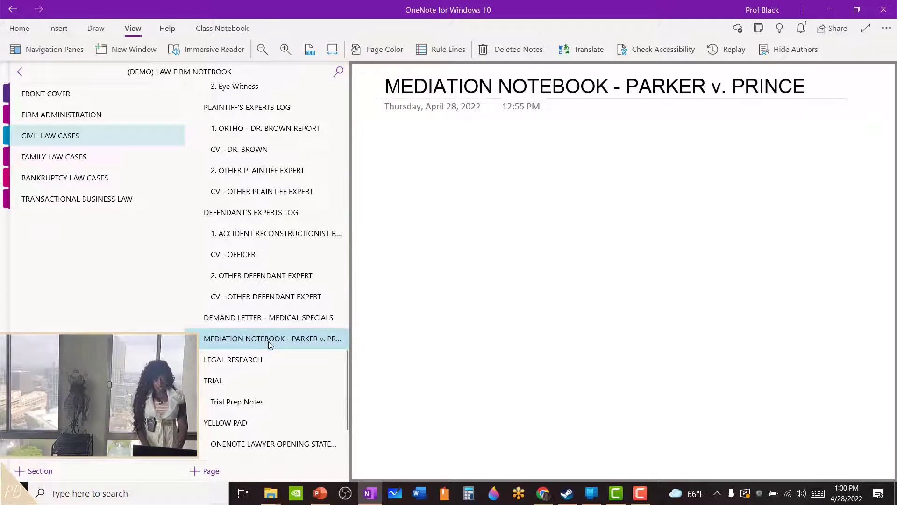
{"action": "right_click", "coordinate": [270, 344]}
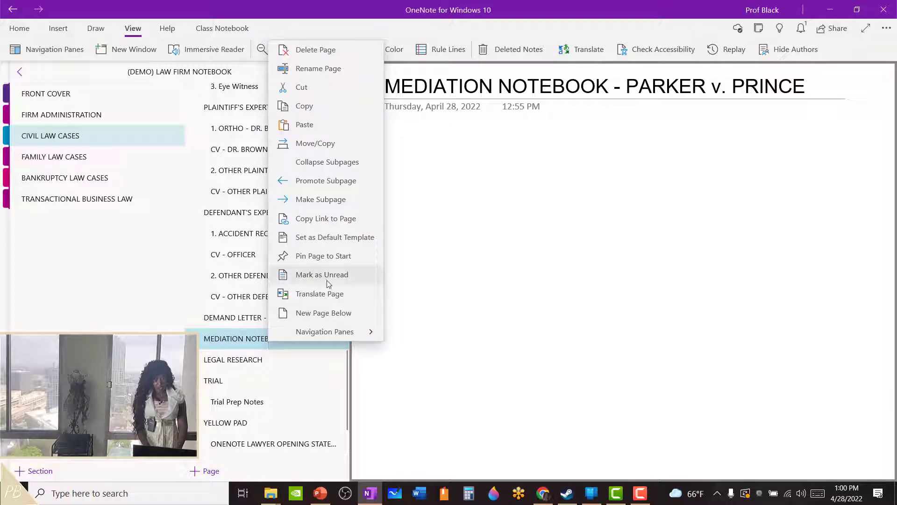
{"action": "left_click", "coordinate": [330, 312]}
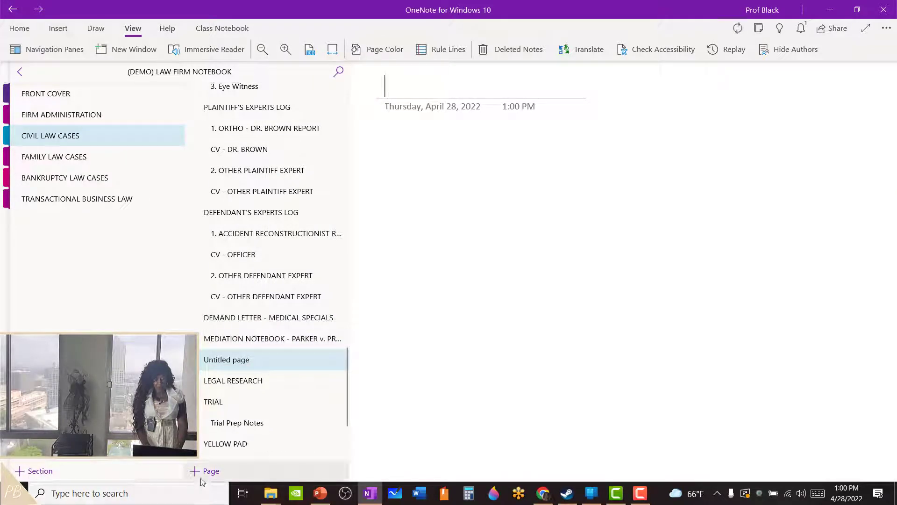
Make the new untitled page a subpage of the case's MEDIATION NOTEBOOK page and paste the copied accident photo onto it
{"action": "right_click", "coordinate": [226, 361]}
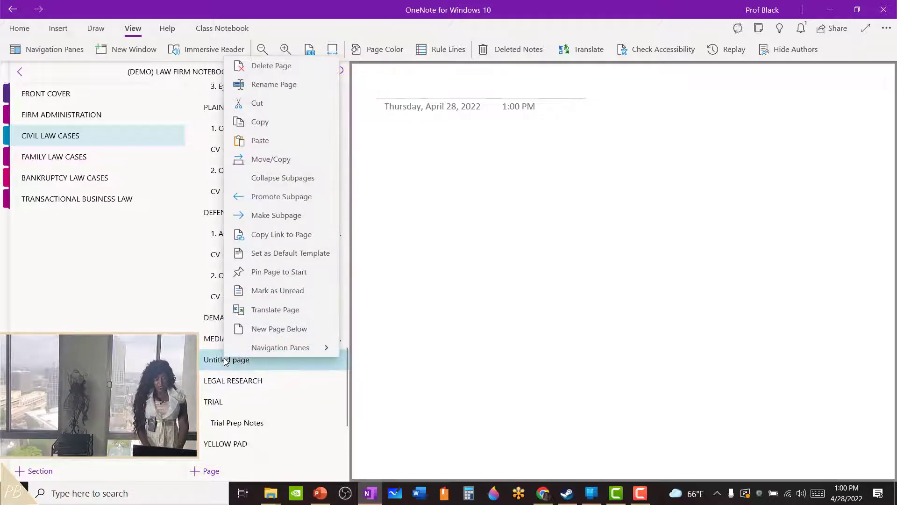
{"action": "left_click", "coordinate": [278, 216]}
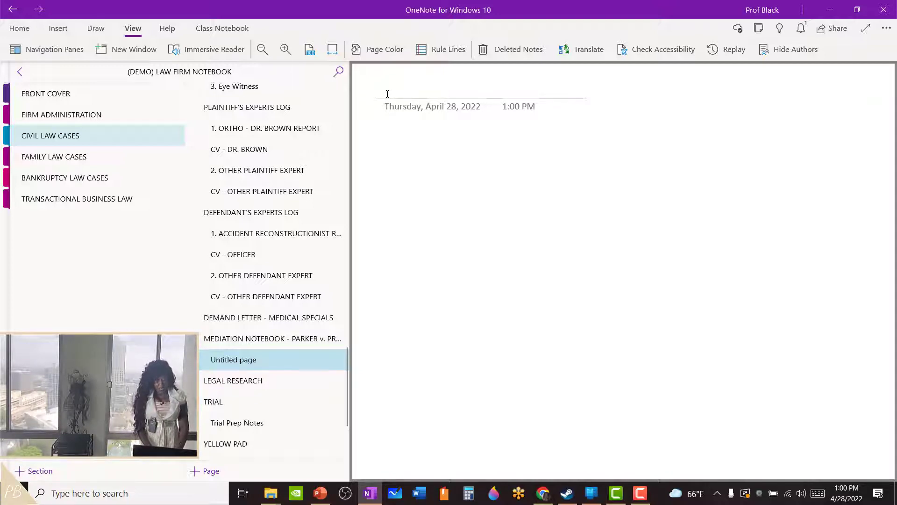
{"action": "left_click", "coordinate": [389, 118]}
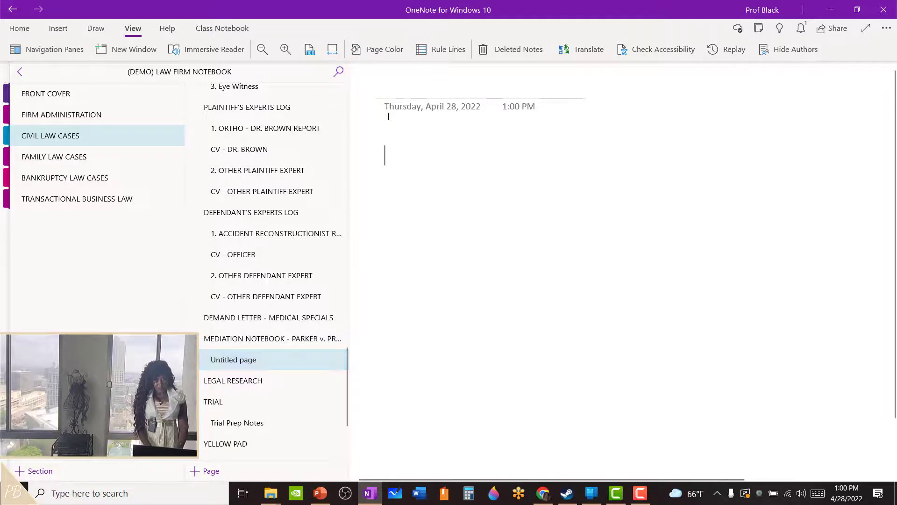
{"action": "right_click", "coordinate": [388, 117]}
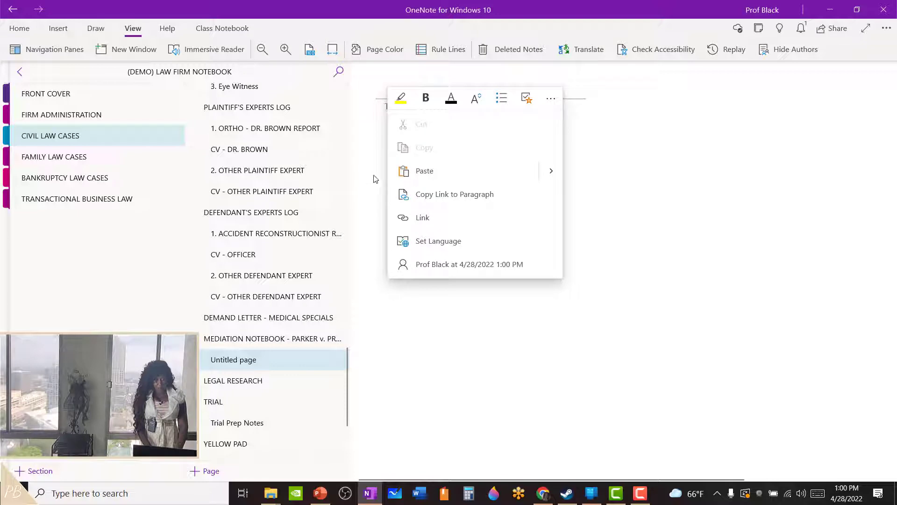
{"action": "left_click", "coordinate": [385, 165]}
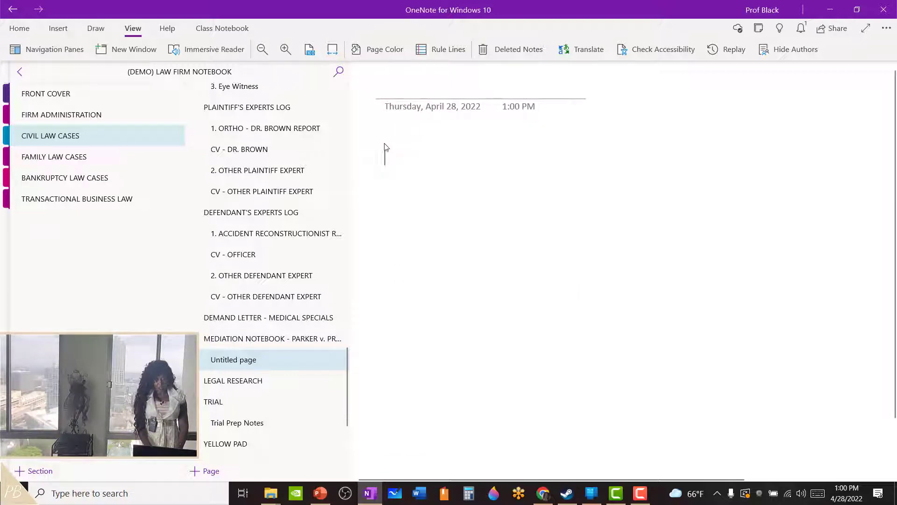
{"action": "right_click", "coordinate": [386, 147]}
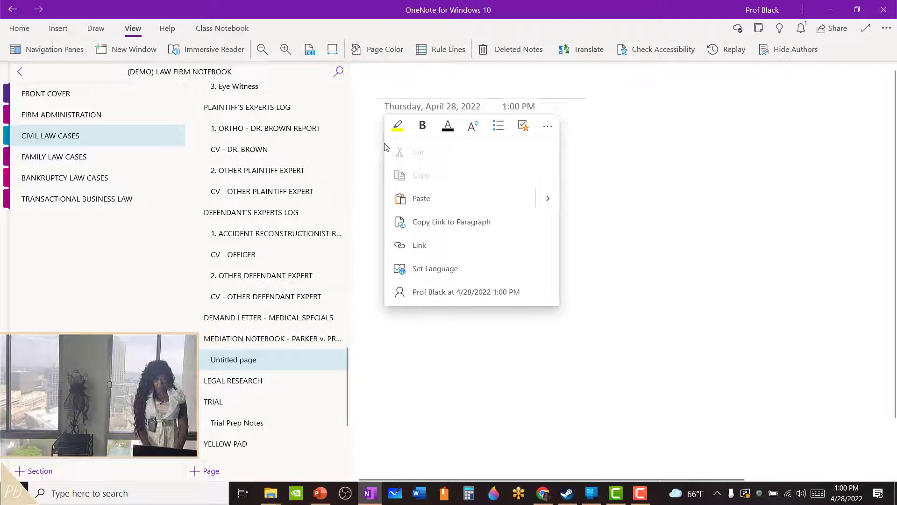
{"action": "left_click", "coordinate": [421, 198]}
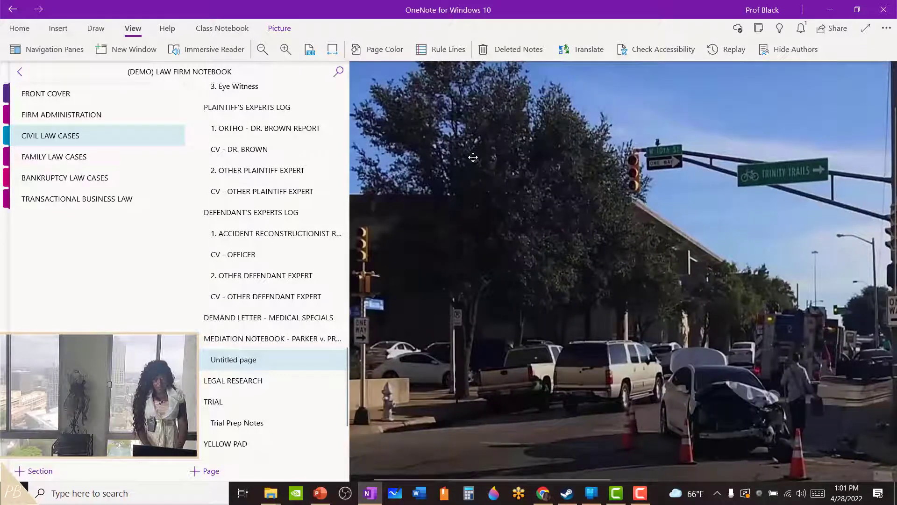
Fit the new subpage with the accident photo to the window width
{"action": "left_click", "coordinate": [135, 29]}
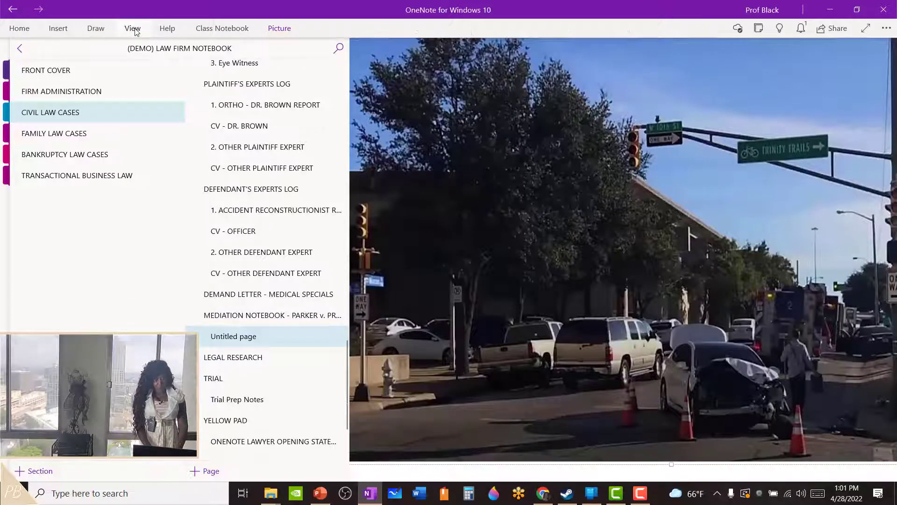
{"action": "left_click", "coordinate": [134, 29]}
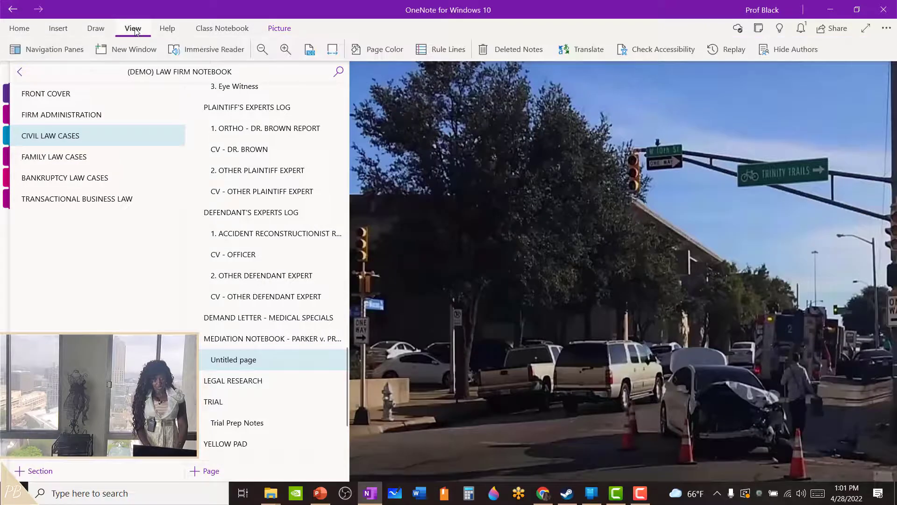
{"action": "left_click", "coordinate": [332, 51]}
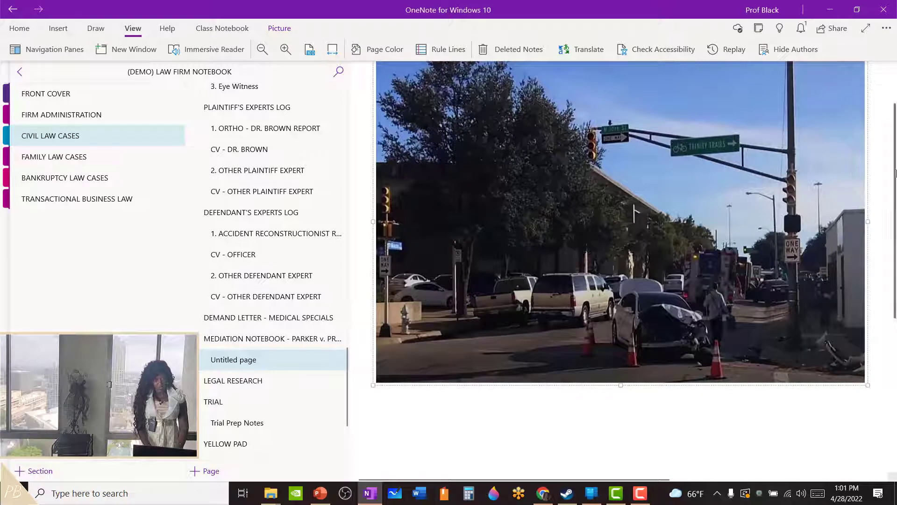
{"action": "scroll", "coordinate": [893, 143], "scroll_direction": "up", "scroll_amount": 2}
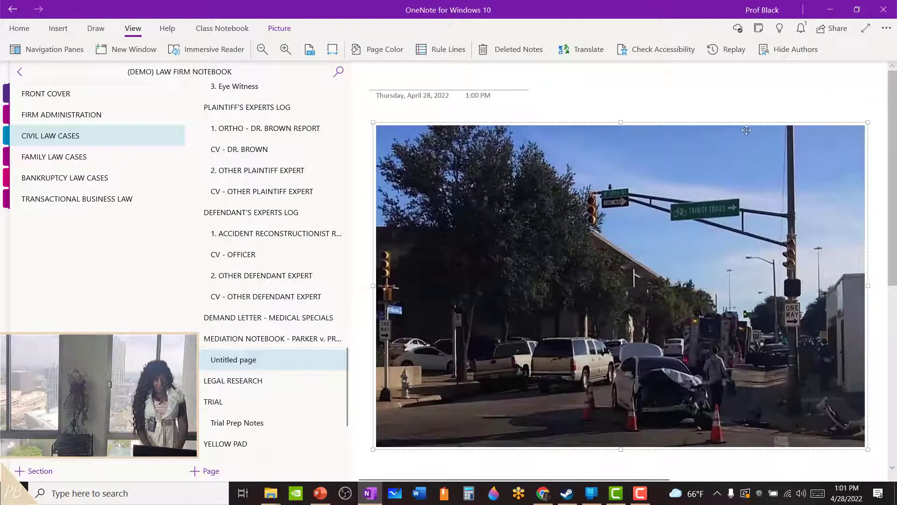
Copy the cover page title from TEST MEDIATION NOTEBOOK and use it as the title of the new subpage in CIVIL LAW CASES
{"action": "left_click", "coordinate": [20, 72]}
{"action": "left_click", "coordinate": [60, 263]}
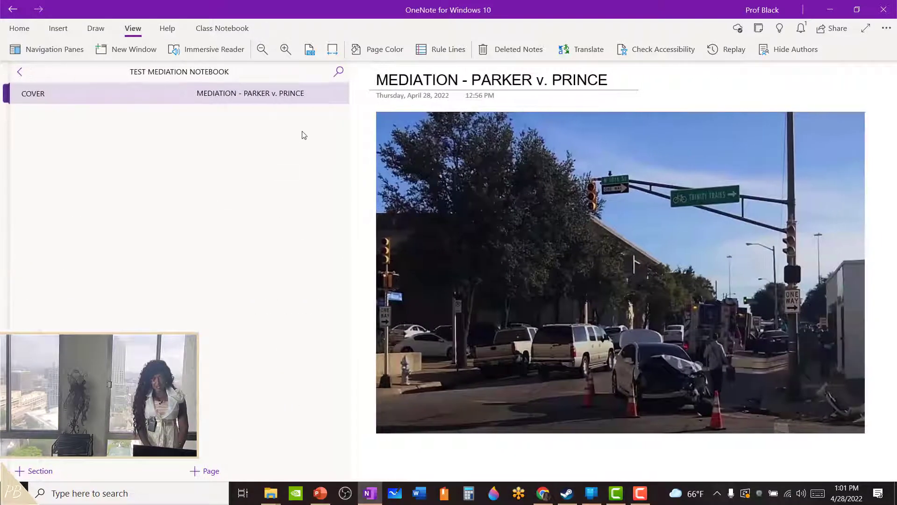
{"action": "left_click_drag", "start_coordinate": [378, 80], "coordinate": [608, 79]}
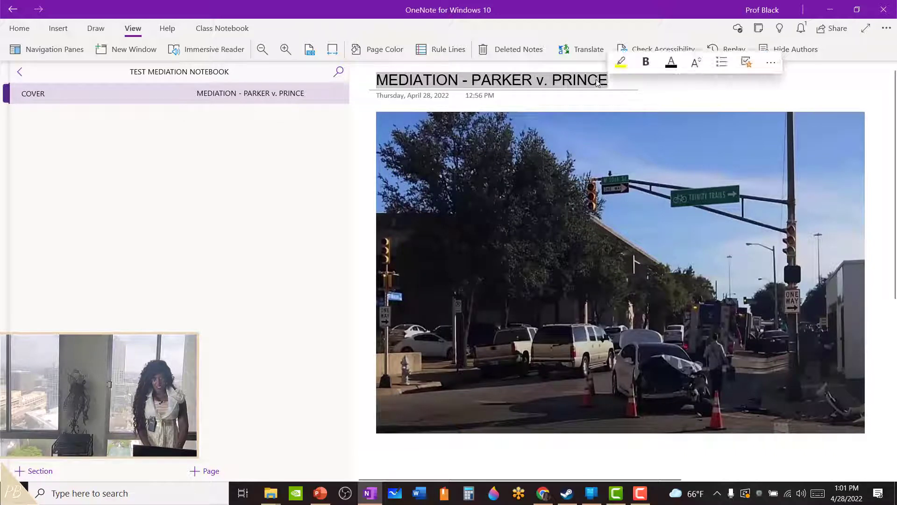
{"action": "right_click", "coordinate": [600, 82]}
{"action": "left_click", "coordinate": [616, 109]}
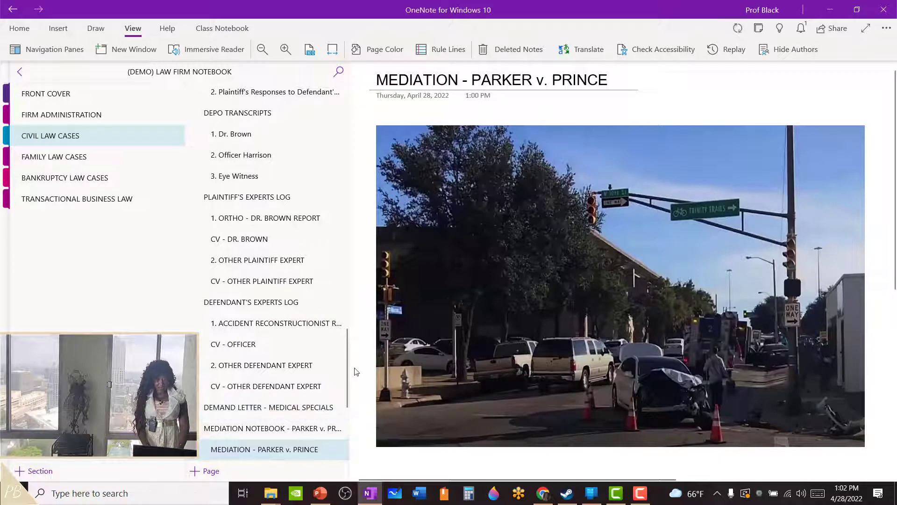
{"action": "scroll", "coordinate": [292, 289], "scroll_direction": "down", "scroll_amount": 4}
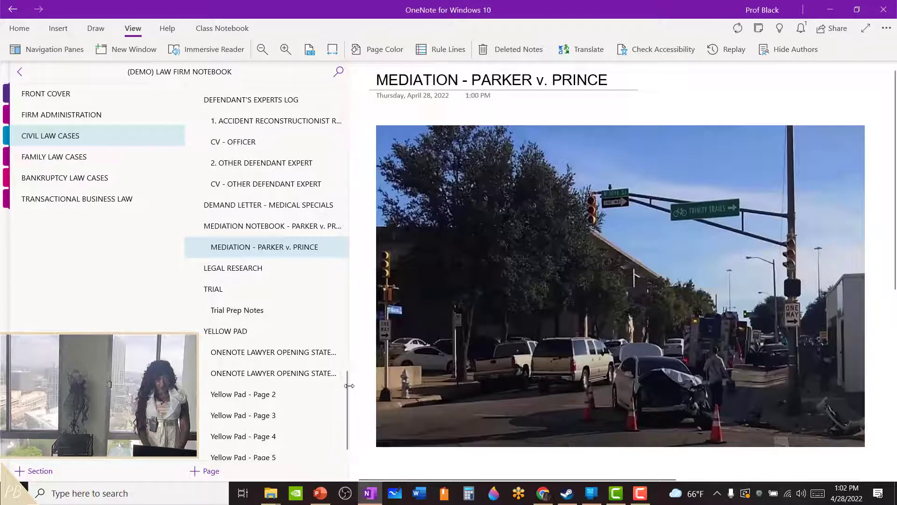
{"action": "left_click_drag", "start_coordinate": [343, 385], "coordinate": [340, 366]}
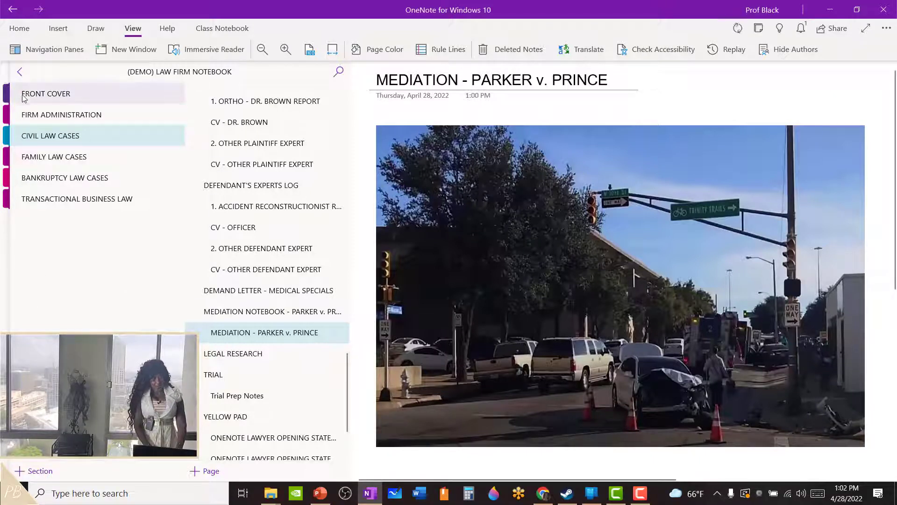
Copy the white MEDIATION title text block from the (DEMO) MEDIATION NOTEBOOK cover and return to the TEST MEDIATION NOTEBOOK cover
{"action": "left_click", "coordinate": [19, 72]}
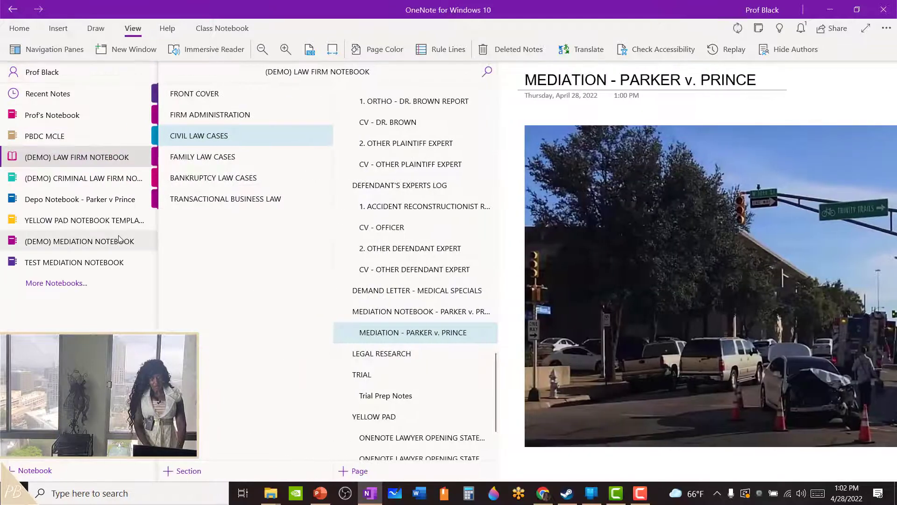
{"action": "left_click", "coordinate": [94, 243]}
{"action": "left_click", "coordinate": [410, 271]}
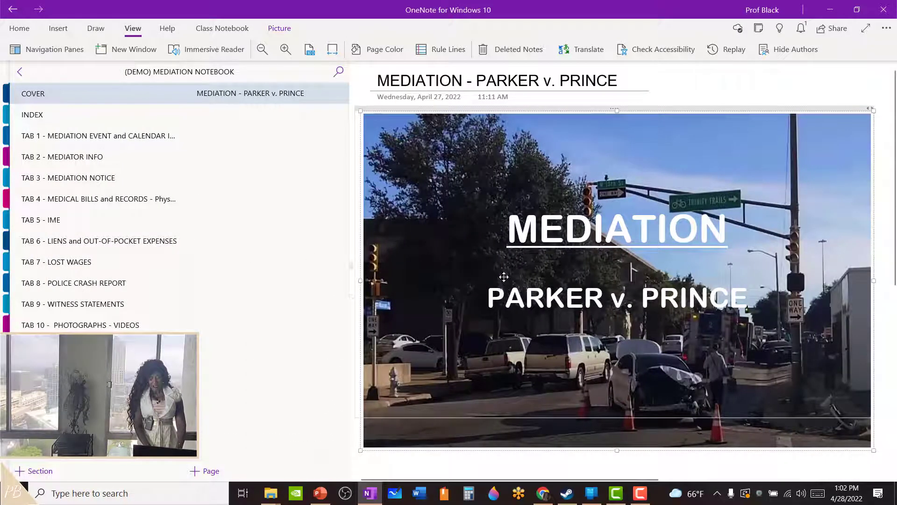
{"action": "left_click", "coordinate": [499, 260]}
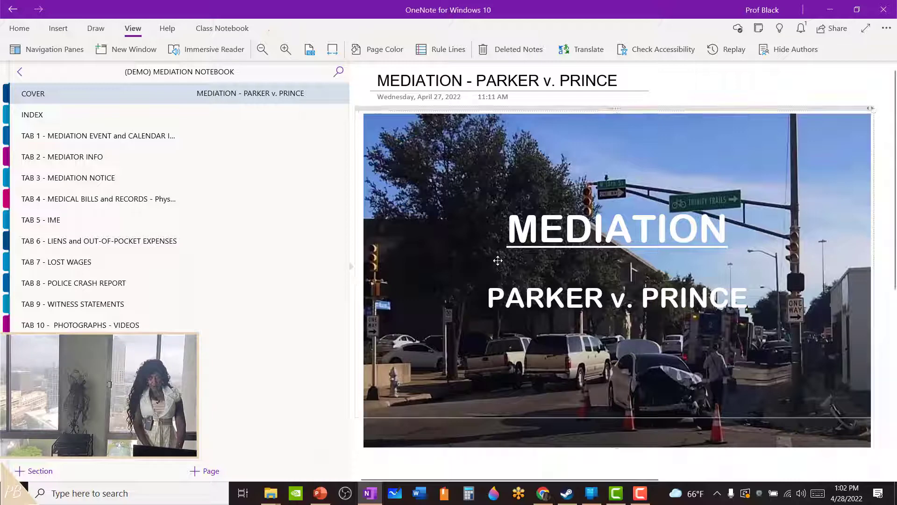
{"action": "left_click", "coordinate": [562, 109]}
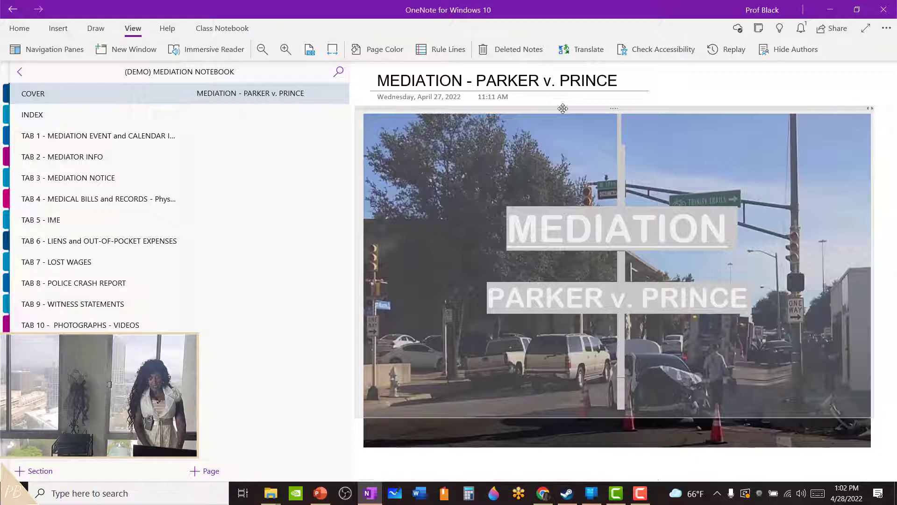
{"action": "right_click", "coordinate": [563, 108]}
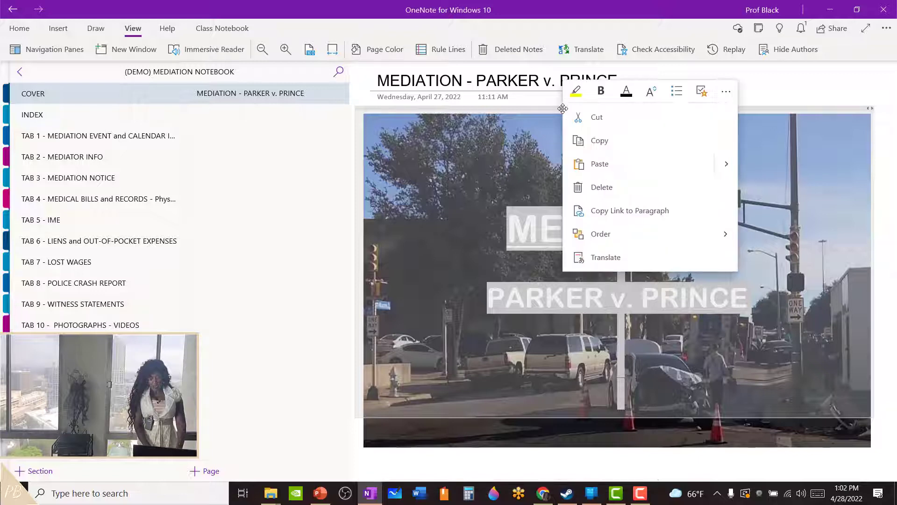
{"action": "left_click", "coordinate": [598, 145]}
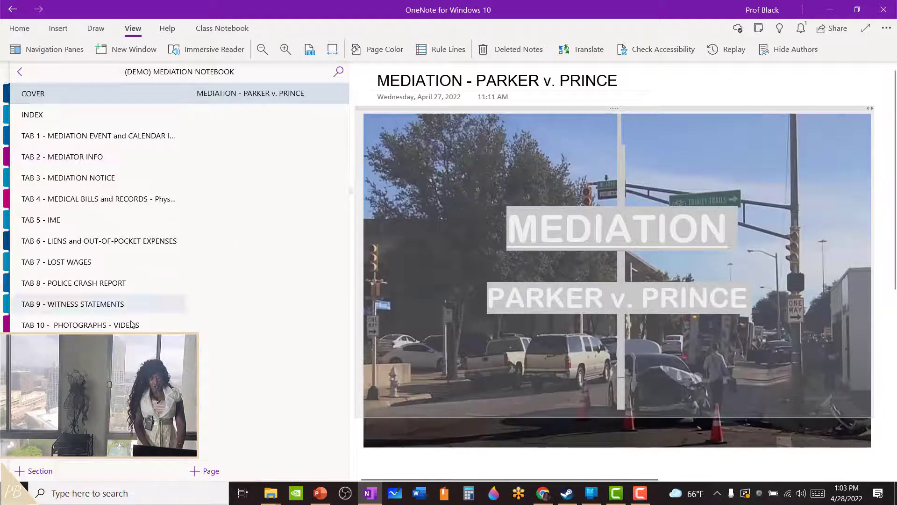
{"action": "left_click", "coordinate": [17, 73]}
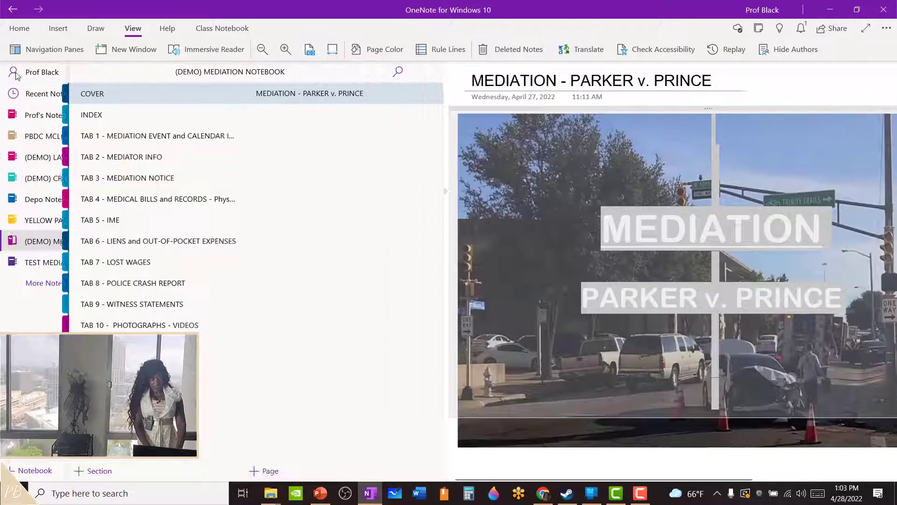
{"action": "left_click", "coordinate": [59, 263]}
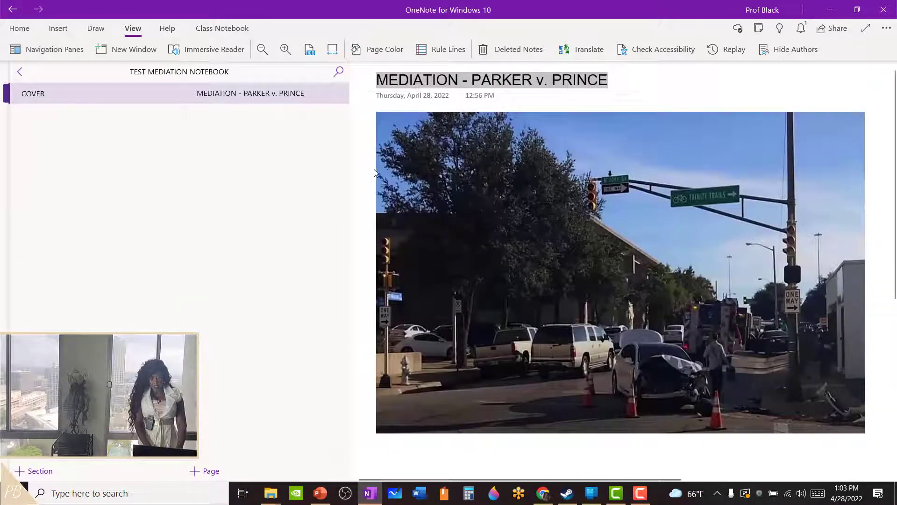
Try out a movable text box reading THE in white Arial Rounded MT Bold over the cover photo and delete it
{"action": "left_click", "coordinate": [381, 128]}
{"action": "type", "text": "THE"}
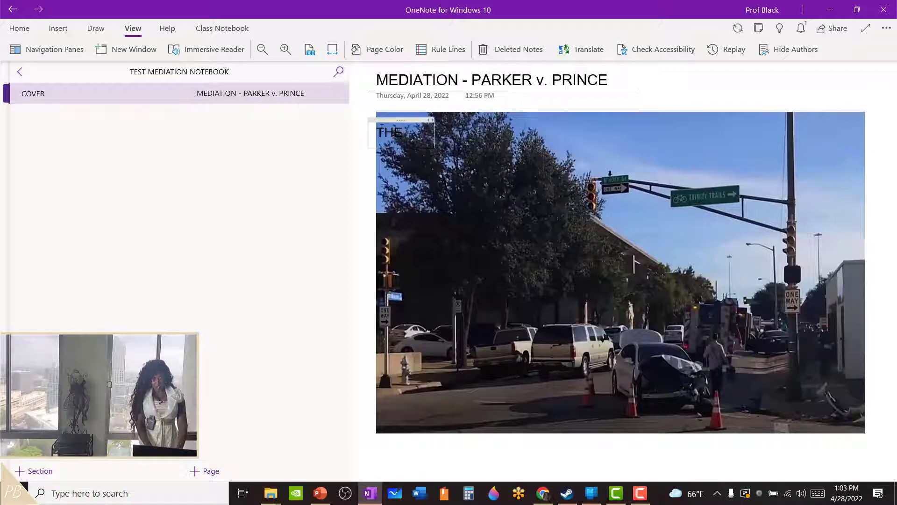
{"action": "left_click_drag", "start_coordinate": [377, 129], "coordinate": [407, 133]}
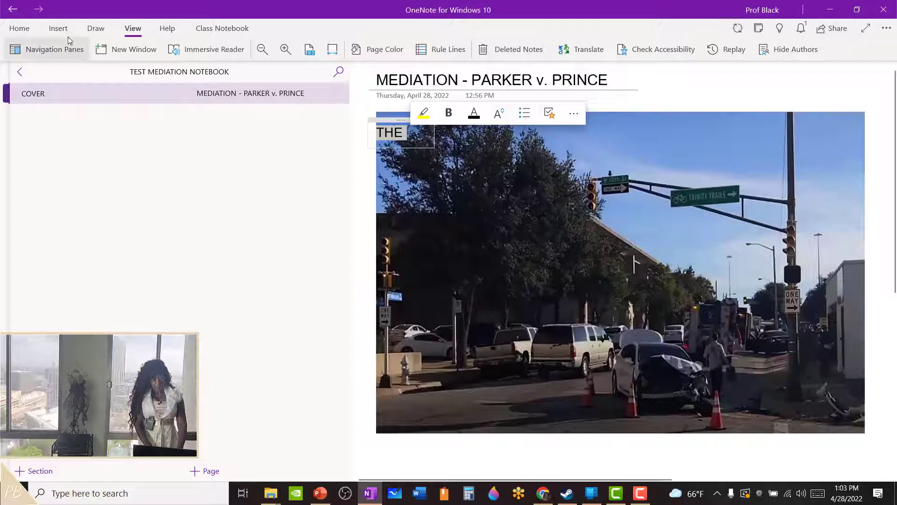
{"action": "left_click", "coordinate": [21, 29]}
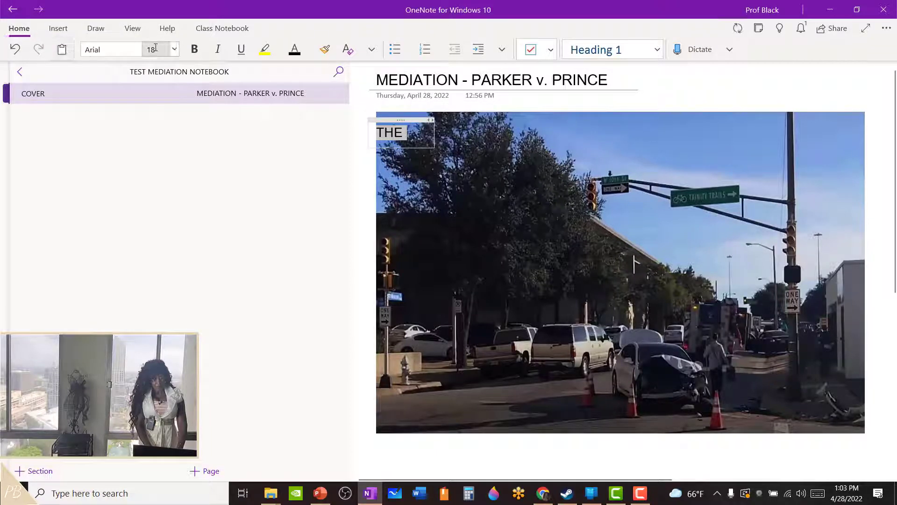
{"action": "left_click", "coordinate": [137, 51]}
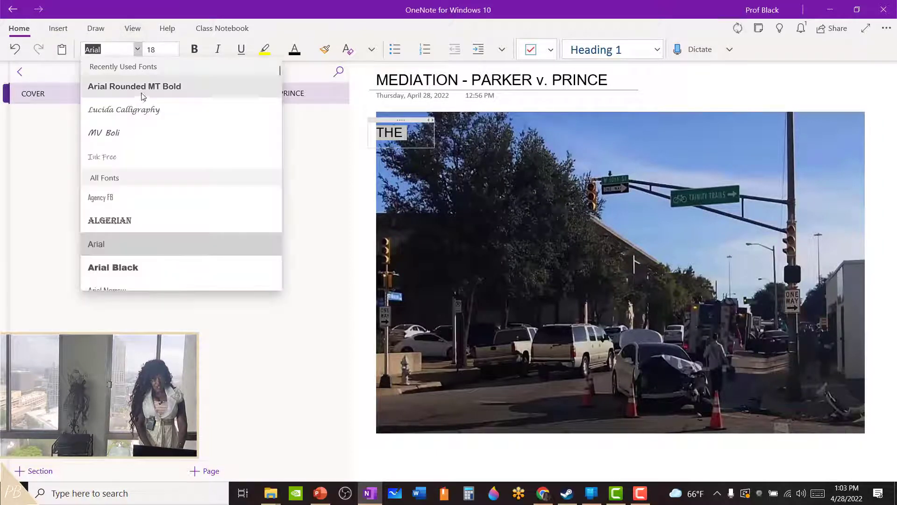
{"action": "left_click", "coordinate": [140, 87]}
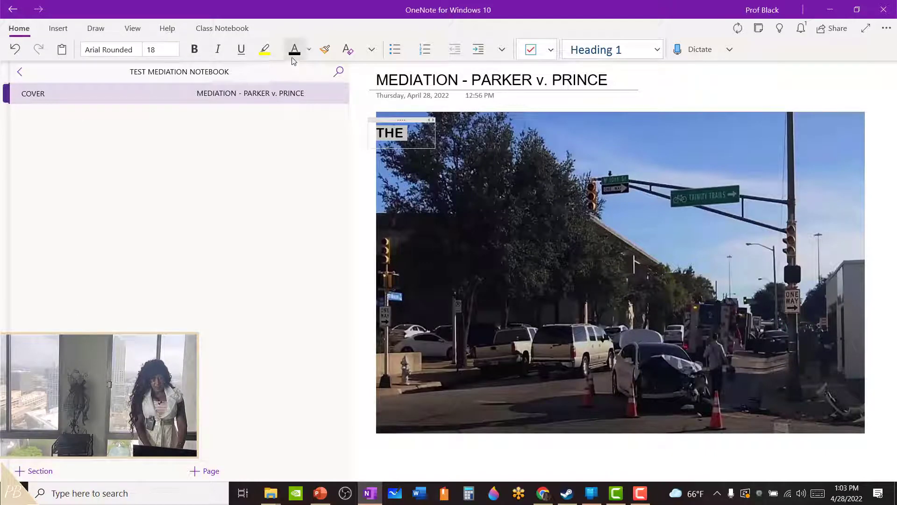
{"action": "left_click", "coordinate": [309, 51]}
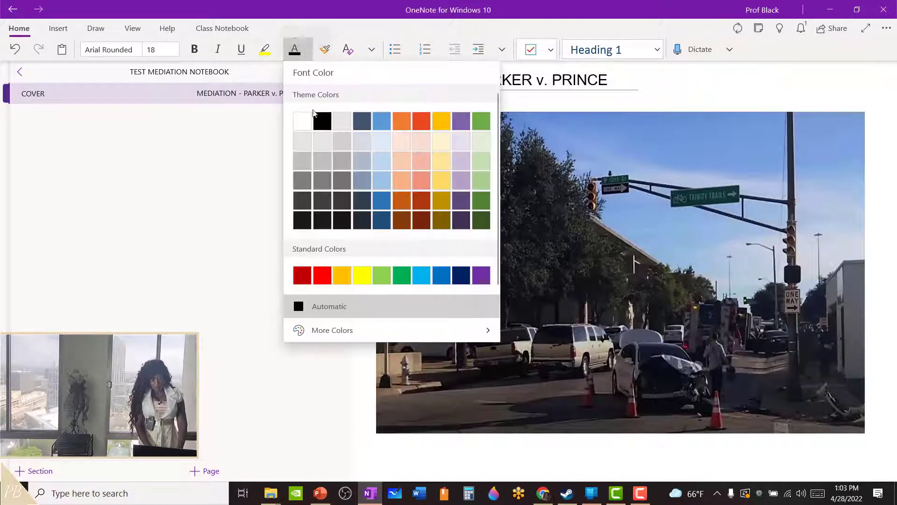
{"action": "left_click", "coordinate": [311, 122]}
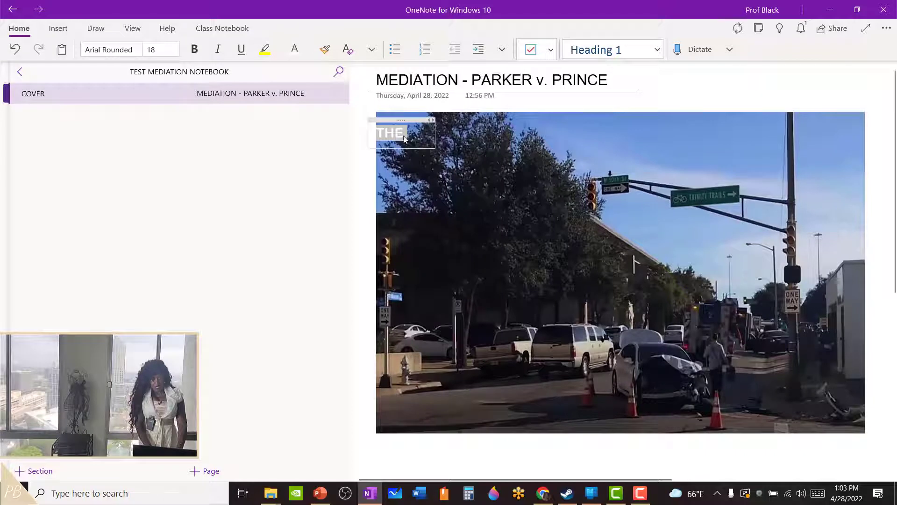
{"action": "left_click_drag", "start_coordinate": [389, 120], "coordinate": [490, 193]}
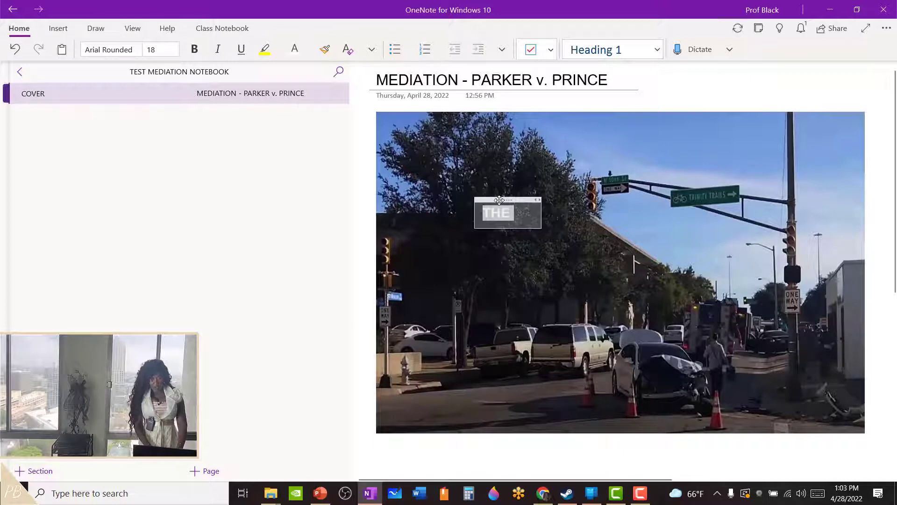
{"action": "key", "text": "Delete"}
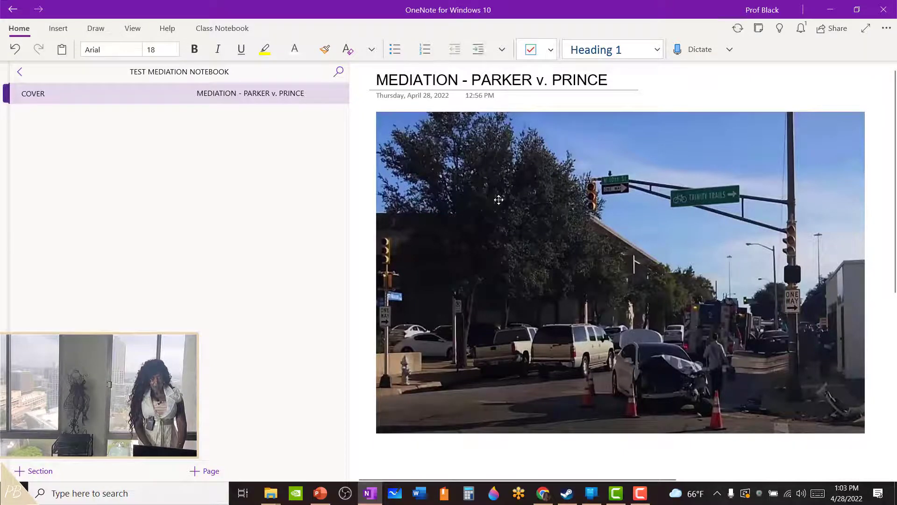
Paste the copied white MEDIATION title text block over the accident photo on the TEST MEDIATION NOTEBOOK cover
{"action": "right_click", "coordinate": [378, 111]}
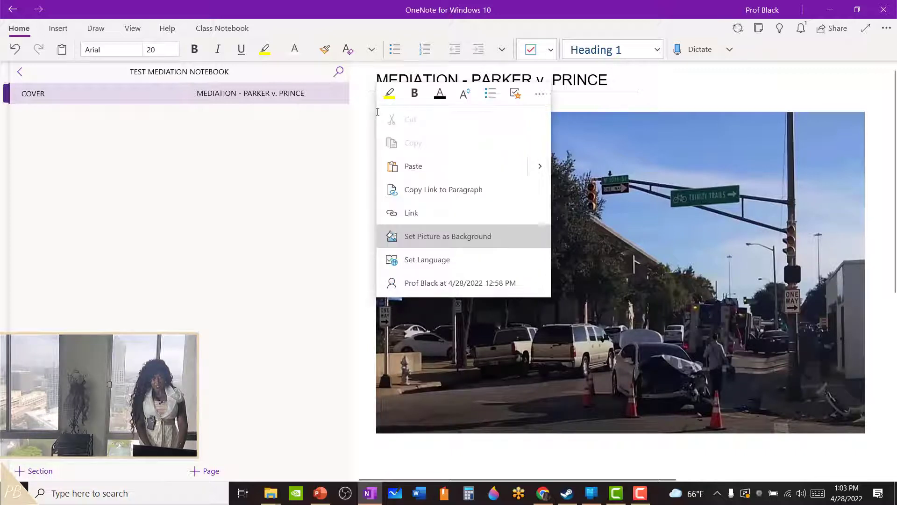
{"action": "left_click", "coordinate": [413, 167]}
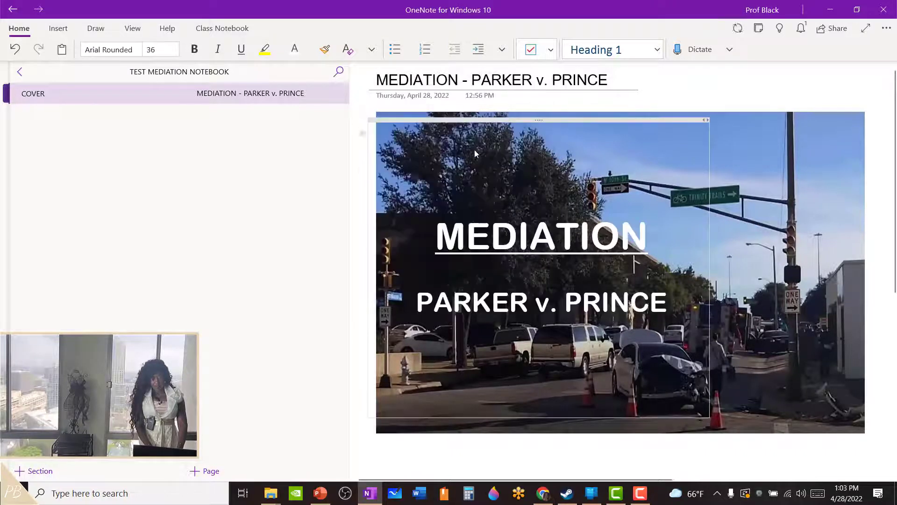
Move the MEDIATION title text block up slightly on the TEST MEDIATION NOTEBOOK cover and widen it to the photo's full width
{"action": "left_click_drag", "start_coordinate": [453, 121], "coordinate": [455, 112]}
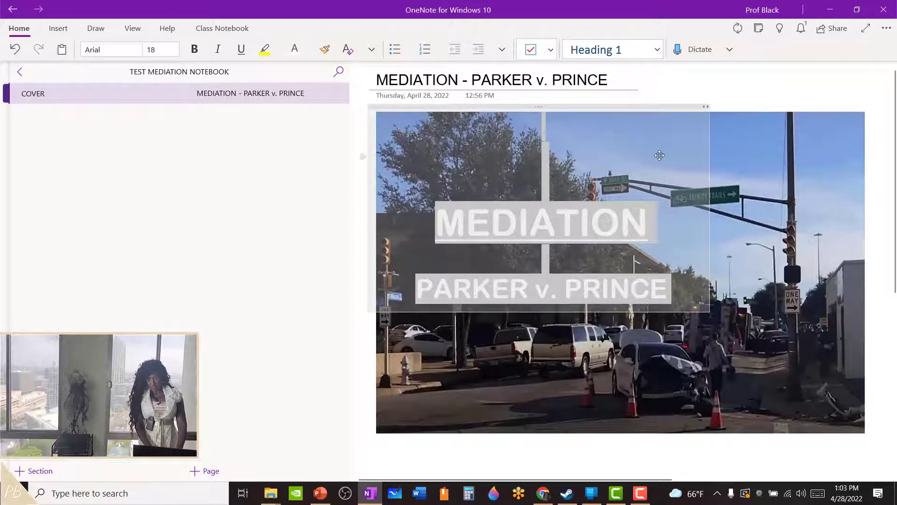
{"action": "left_click_drag", "start_coordinate": [743, 190], "coordinate": [864, 197]}
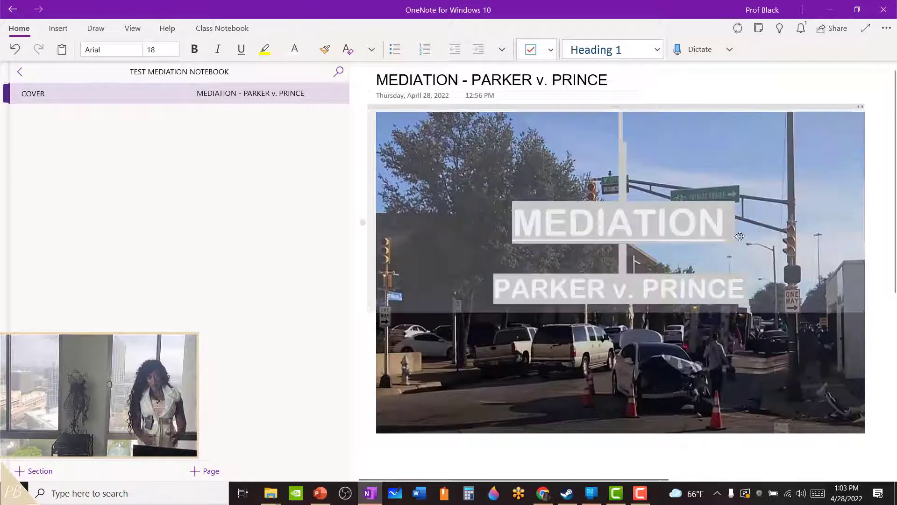
{"action": "left_click", "coordinate": [753, 329]}
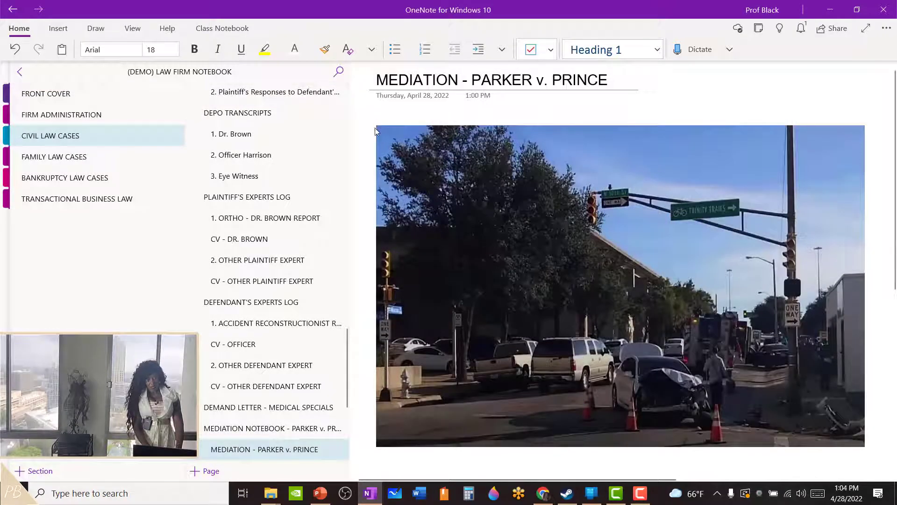
Paste the white MEDIATION title text block over the photo on the law firm notebook's mediation subpage and widen it to the photo's full width
{"action": "right_click", "coordinate": [381, 135]}
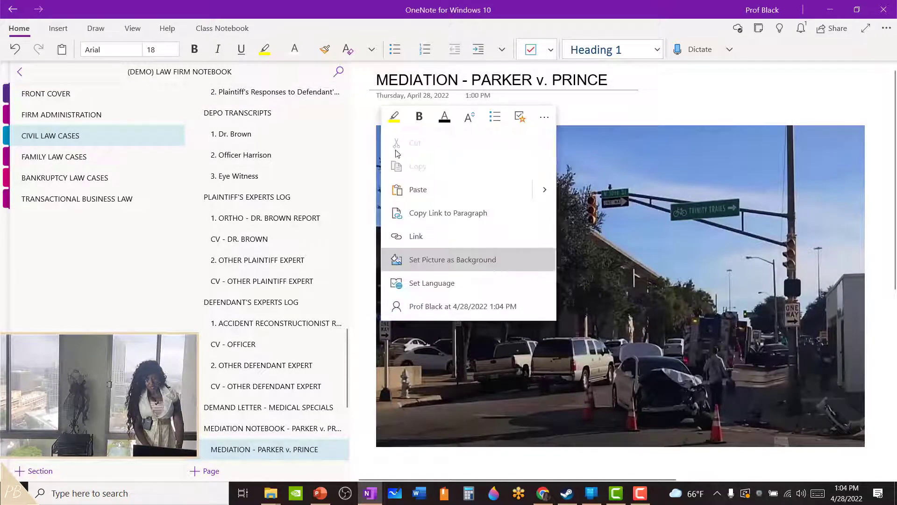
{"action": "left_click", "coordinate": [422, 185]}
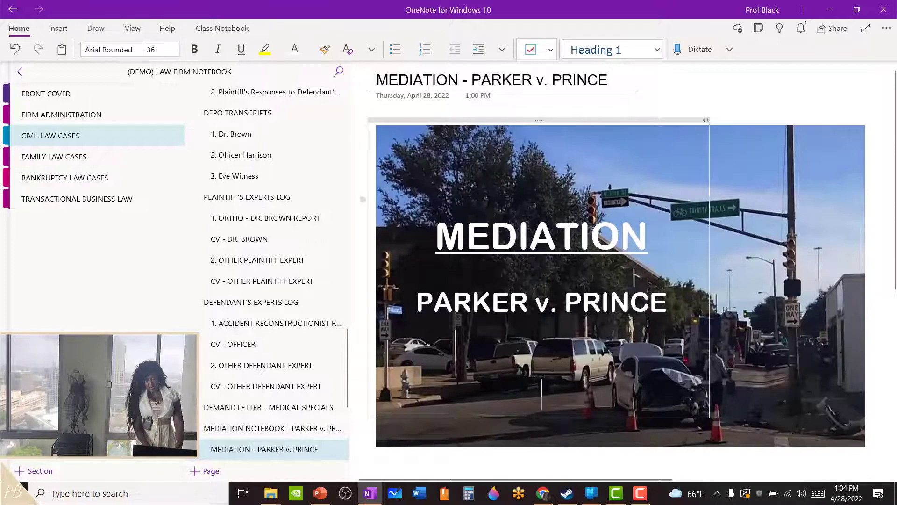
{"action": "left_click_drag", "start_coordinate": [748, 218], "coordinate": [867, 212]}
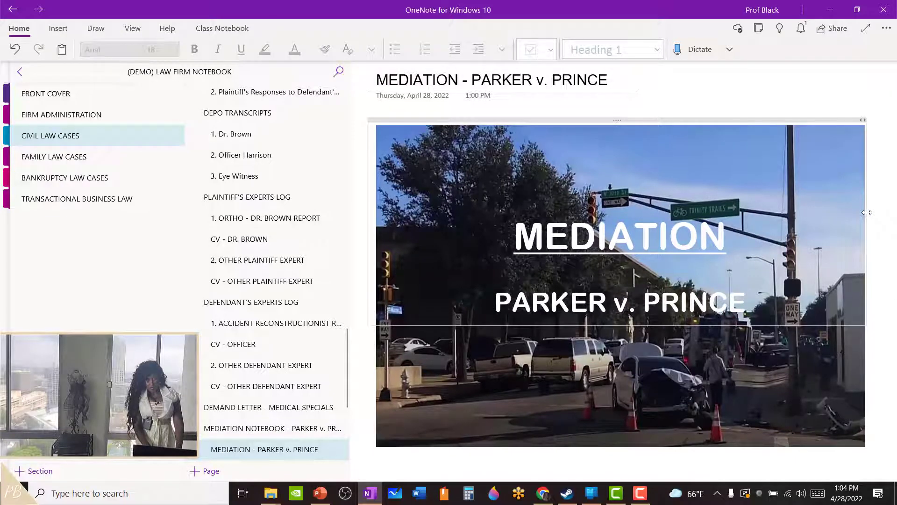
Consult the INDEX section of the (DEMO) MEDIATION NOTEBOOK, then add an INDEX section with a page titled Index to the TEST MEDIATION NOTEBOOK
{"action": "left_click", "coordinate": [19, 72]}
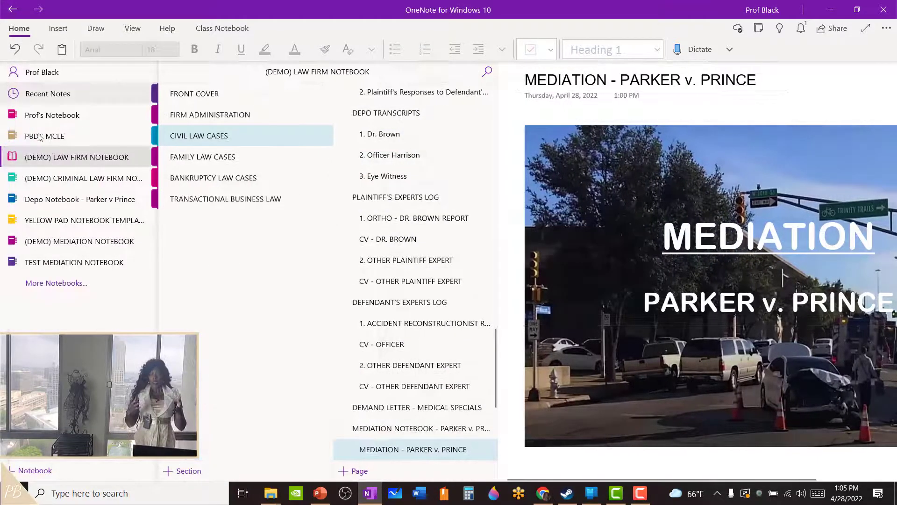
{"action": "left_click", "coordinate": [74, 243]}
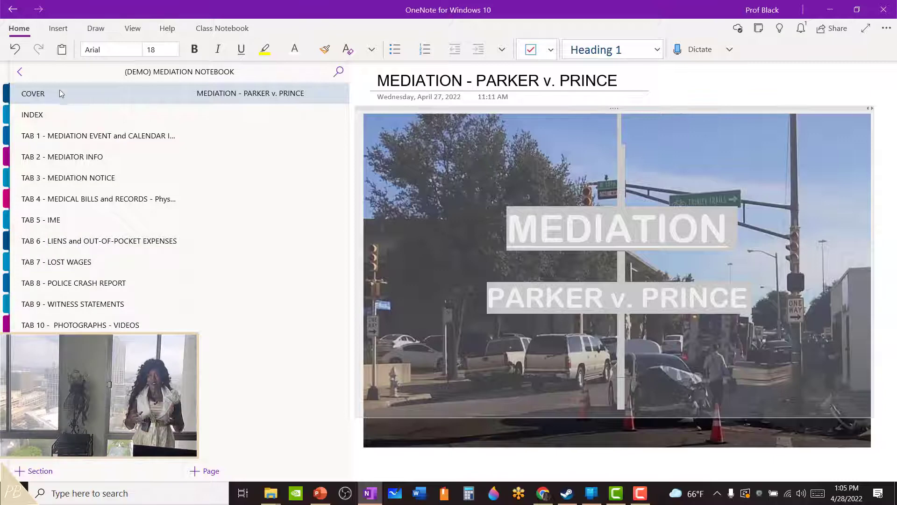
{"action": "left_click", "coordinate": [46, 115]}
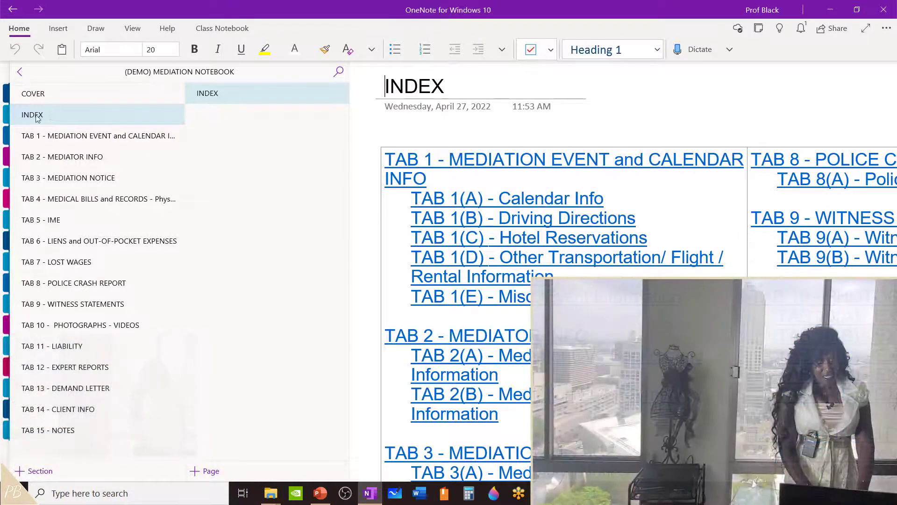
{"action": "left_click", "coordinate": [19, 71]}
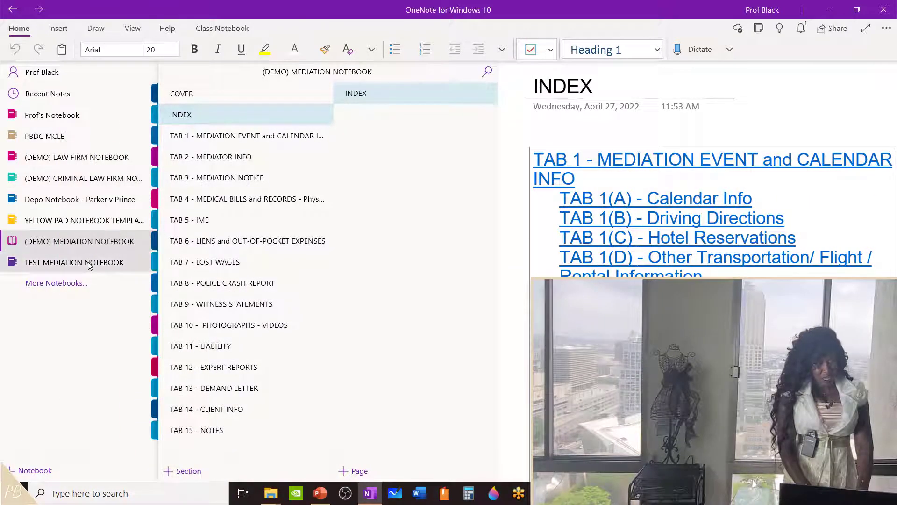
{"action": "left_click", "coordinate": [89, 263]}
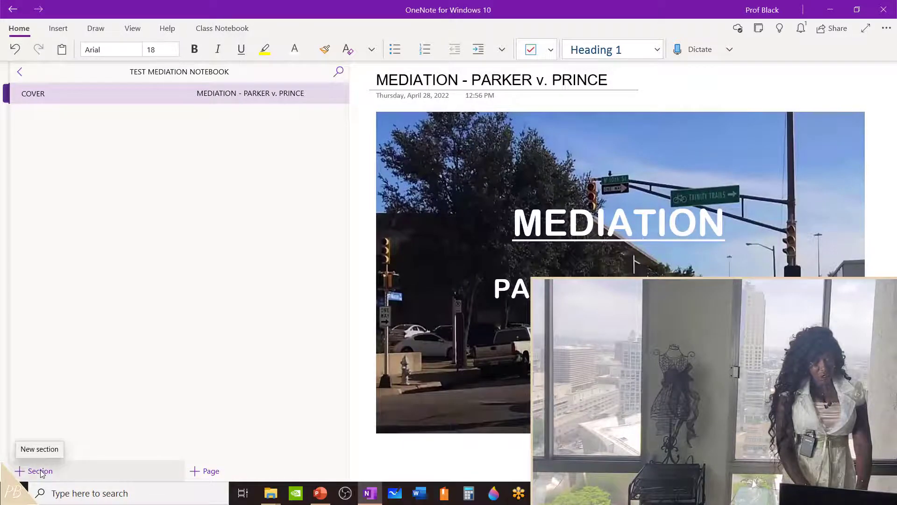
{"action": "left_click", "coordinate": [40, 471]}
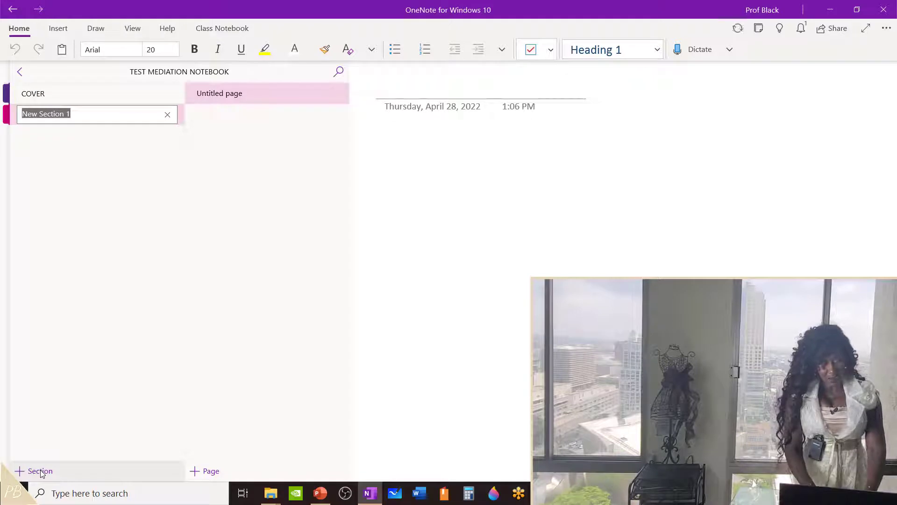
{"action": "type", "text": "INDEX"}
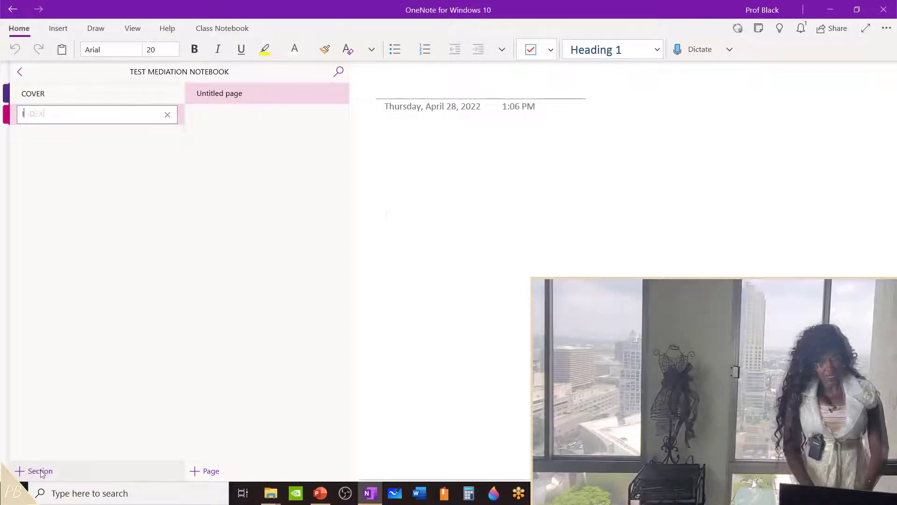
{"action": "left_click", "coordinate": [401, 86]}
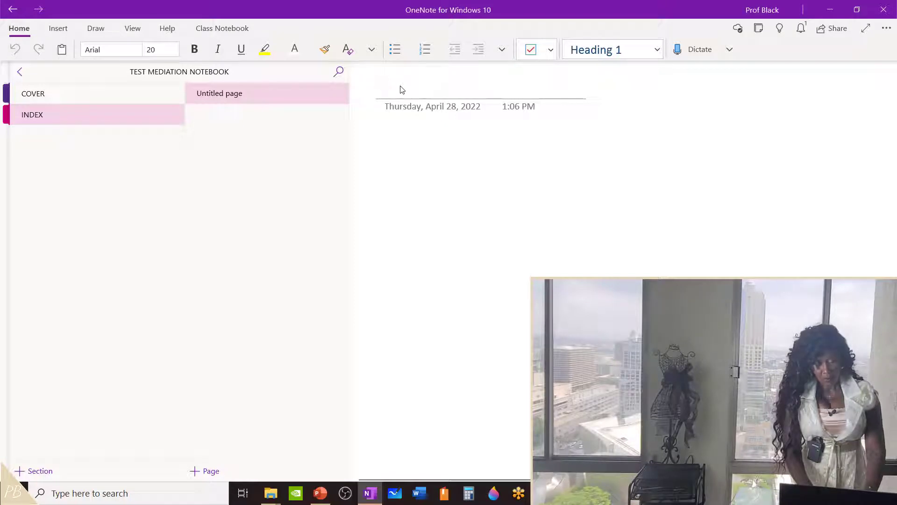
{"action": "type", "text": "Index"}
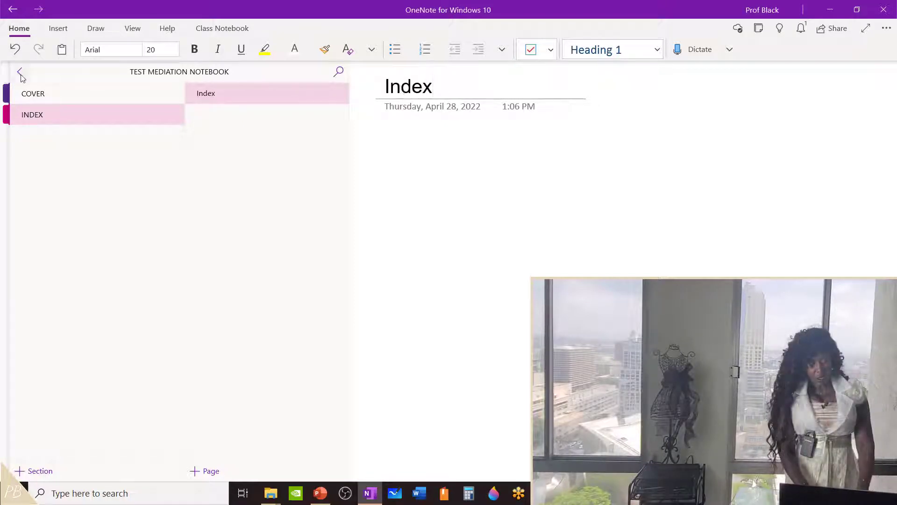
Add a subpage titled INDEX below the MEDIATION - PARKER v. PRINCE subpage in CIVIL LAW CASES of the (DEMO) LAW FIRM NOTEBOOK
{"action": "left_click", "coordinate": [21, 73]}
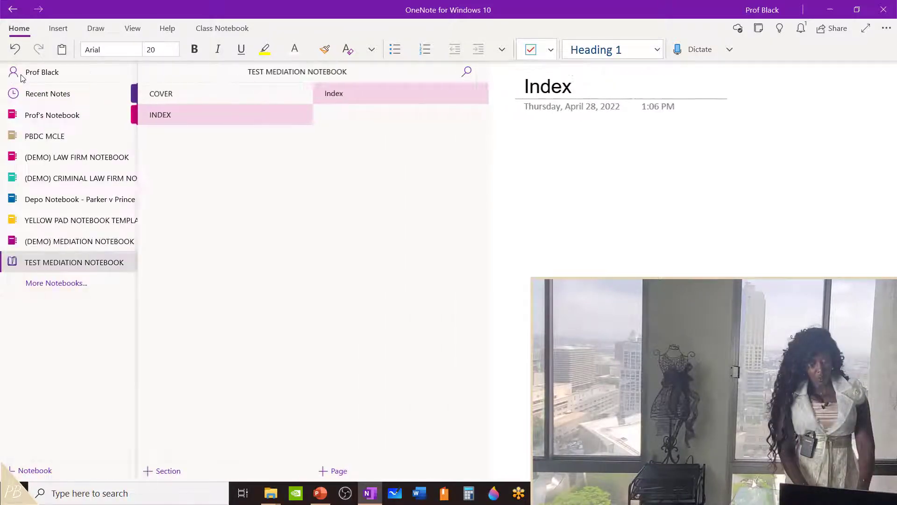
{"action": "left_click", "coordinate": [73, 161]}
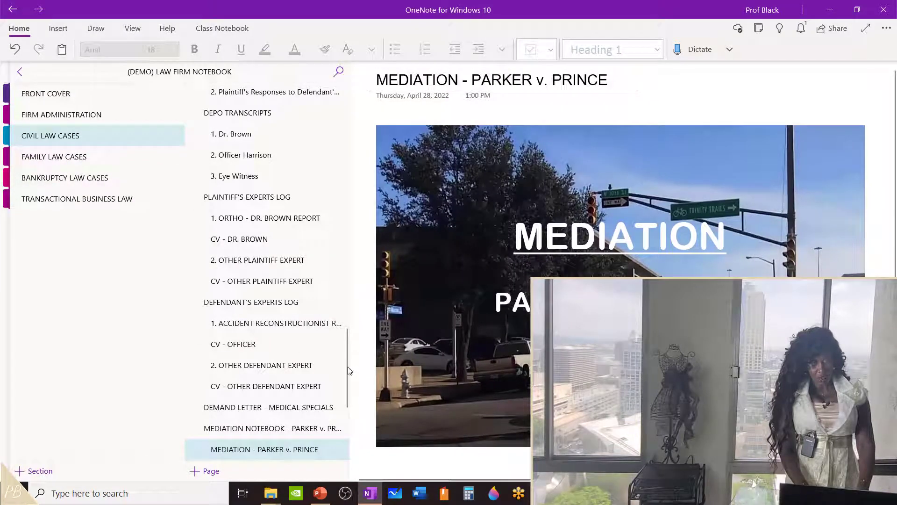
{"action": "scroll", "coordinate": [351, 384], "scroll_direction": "down", "scroll_amount": 2}
{"action": "scroll", "coordinate": [352, 388], "scroll_direction": "down", "scroll_amount": 1}
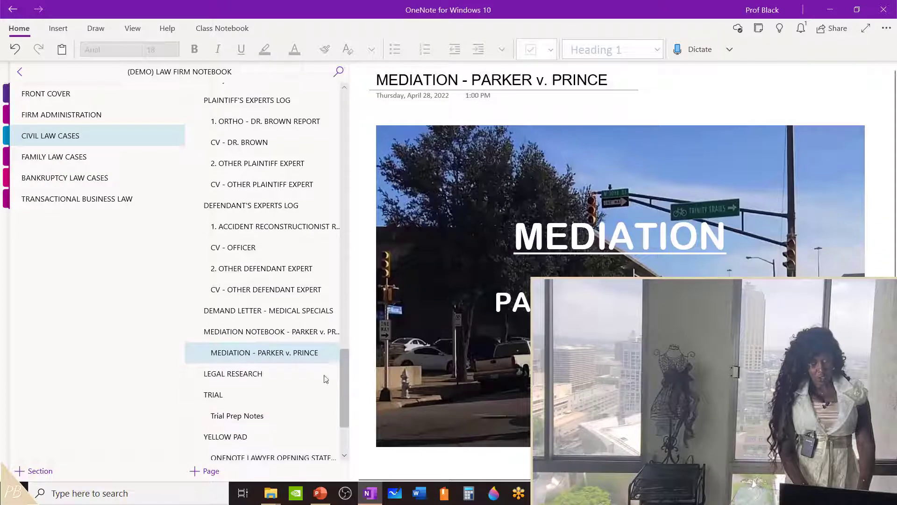
{"action": "left_click", "coordinate": [292, 354]}
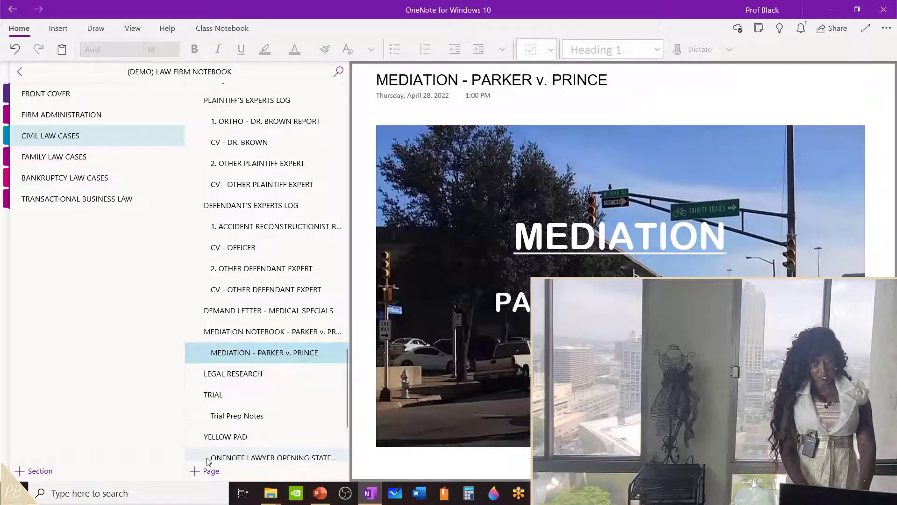
{"action": "left_click", "coordinate": [202, 473]}
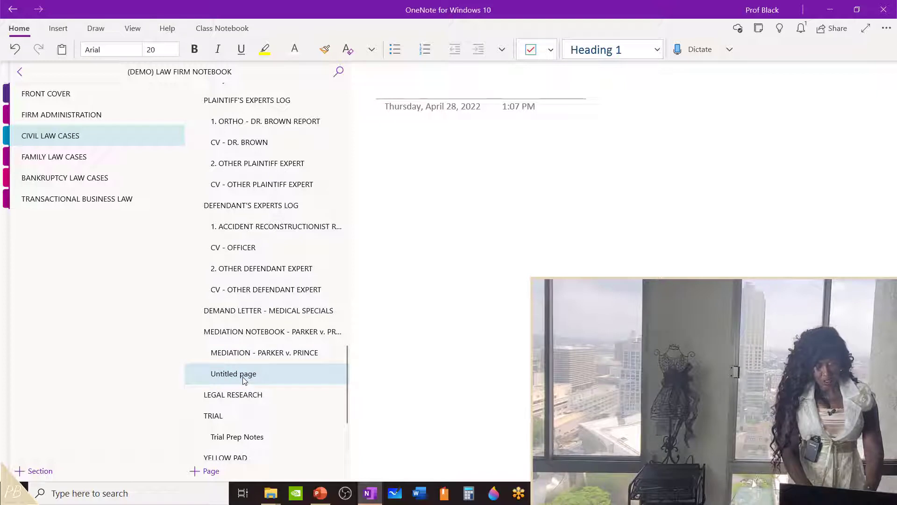
{"action": "type", "text": "inde"}
{"action": "key", "text": "BackSpace"}
{"action": "key", "text": "BackSpace"}
{"action": "key", "text": "BackSpace"}
{"action": "key", "text": "BackSpace"}
{"action": "type", "text": "INDEX"}
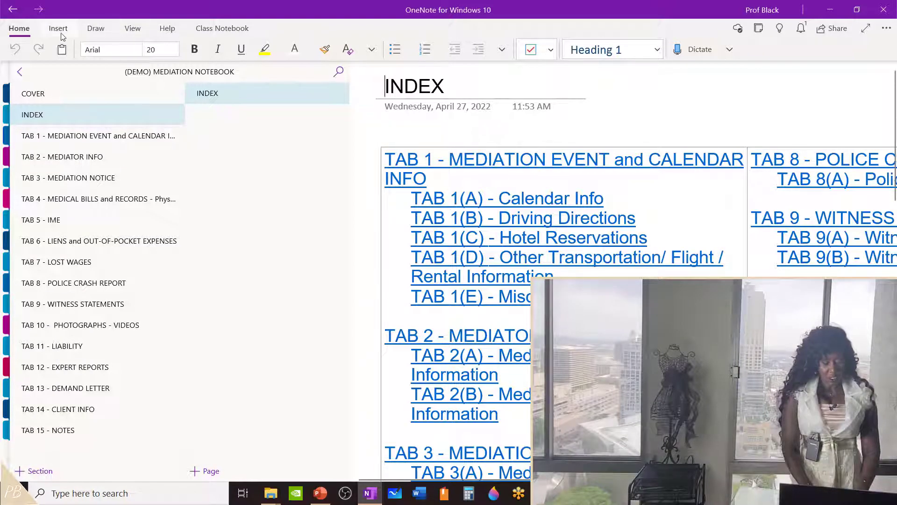
Fit the (DEMO) MEDIATION NOTEBOOK index page to the window width, follow its TAB 8(A) - Police Crash Report link and read the report
{"action": "left_click", "coordinate": [132, 31]}
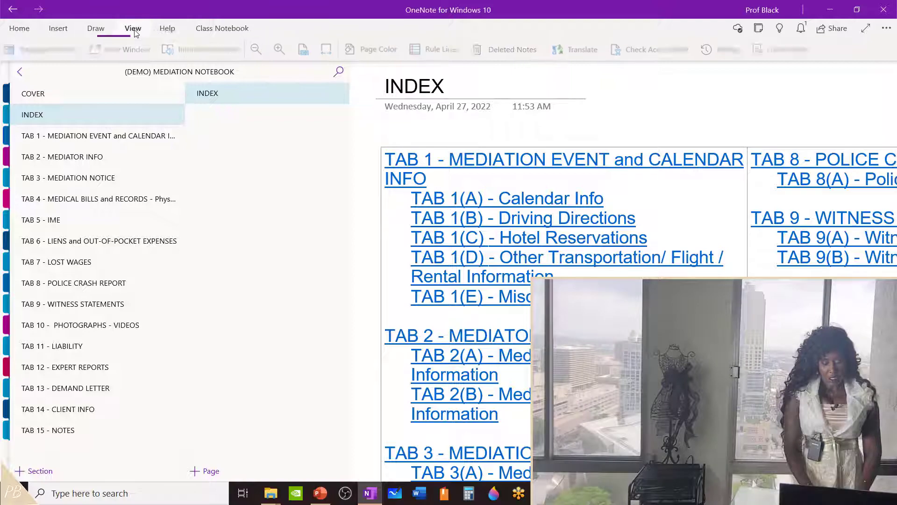
{"action": "left_click", "coordinate": [331, 51]}
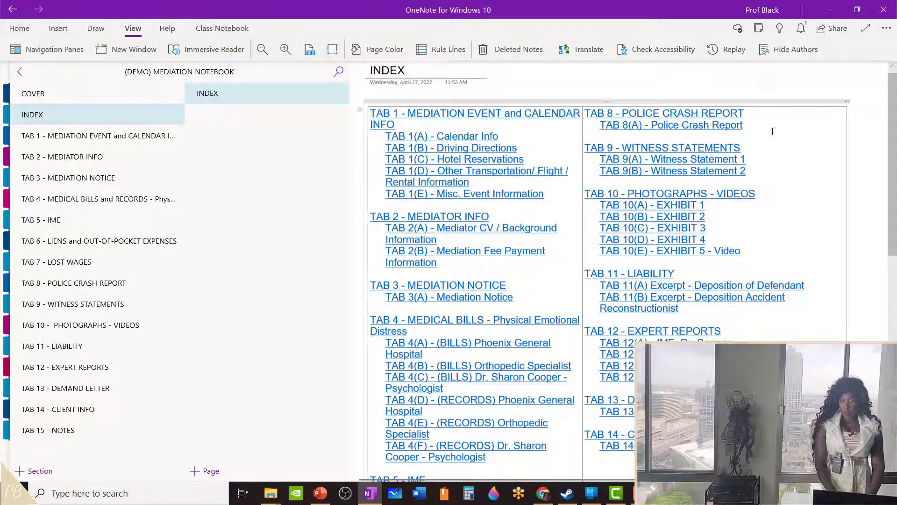
{"action": "left_click", "coordinate": [687, 127]}
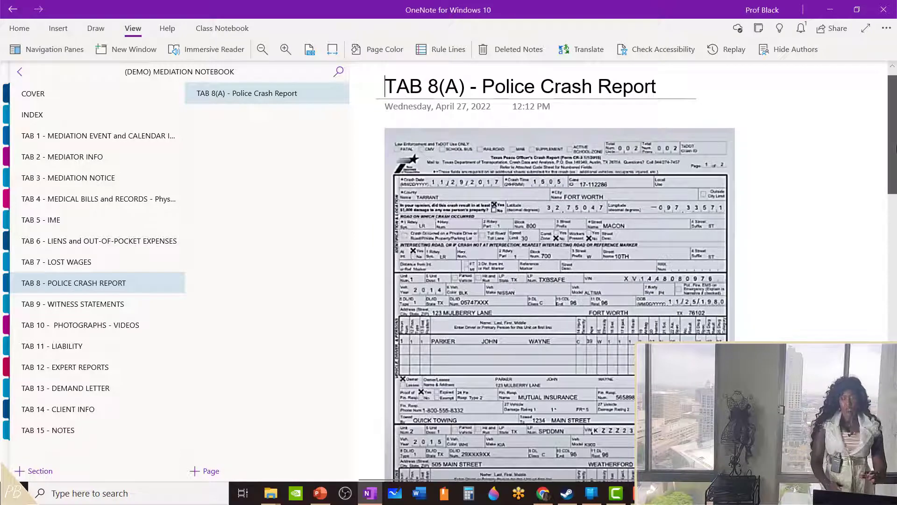
{"action": "scroll", "coordinate": [895, 178], "scroll_direction": "down", "scroll_amount": 3}
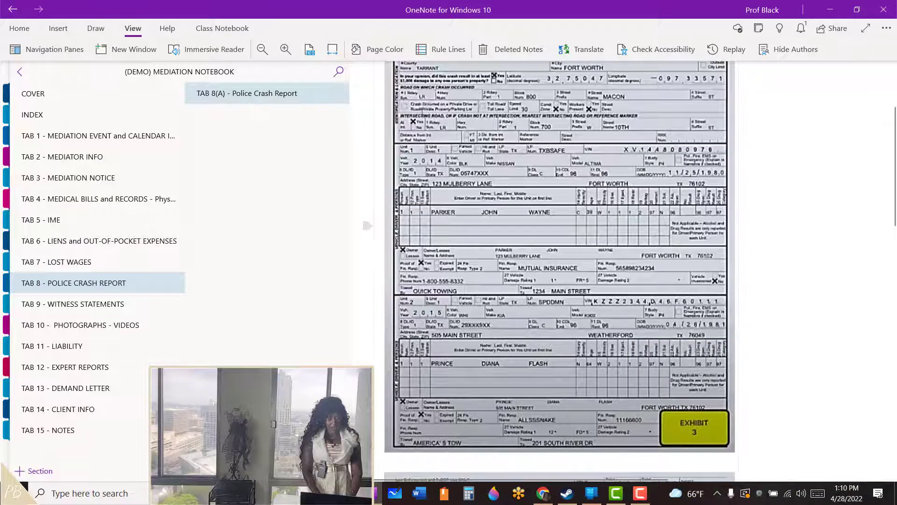
Review the pages of TAB 1, TAB 2 and TAB 3 in the (DEMO) MEDIATION NOTEBOOK
{"action": "left_click", "coordinate": [97, 136]}
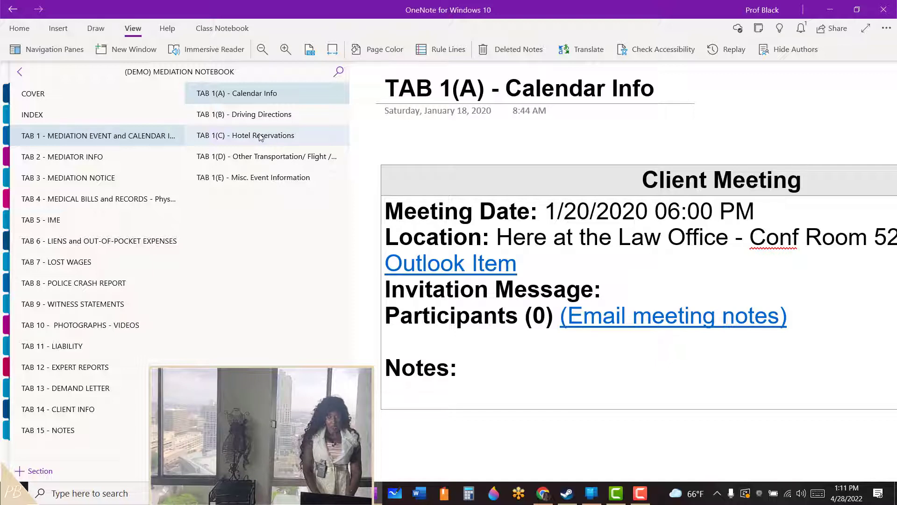
{"action": "left_click", "coordinate": [265, 157]}
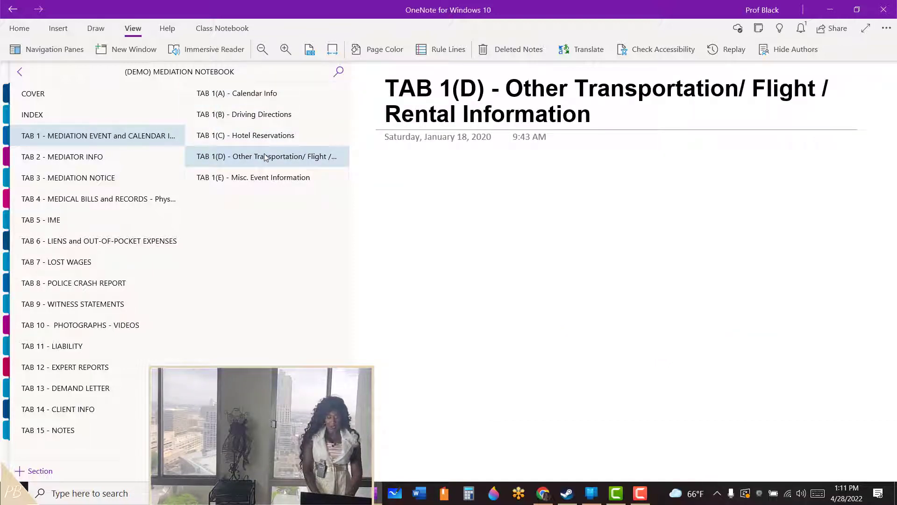
{"action": "left_click", "coordinate": [247, 182]}
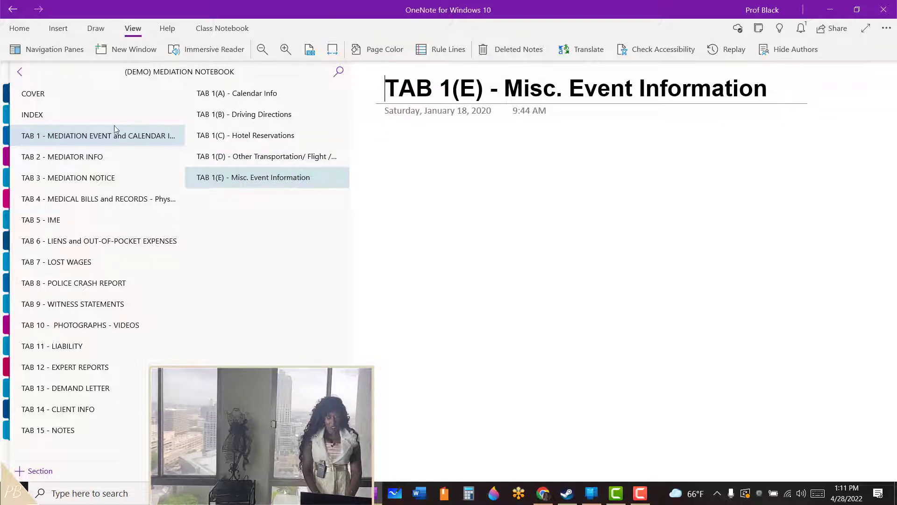
{"action": "left_click", "coordinate": [87, 157]}
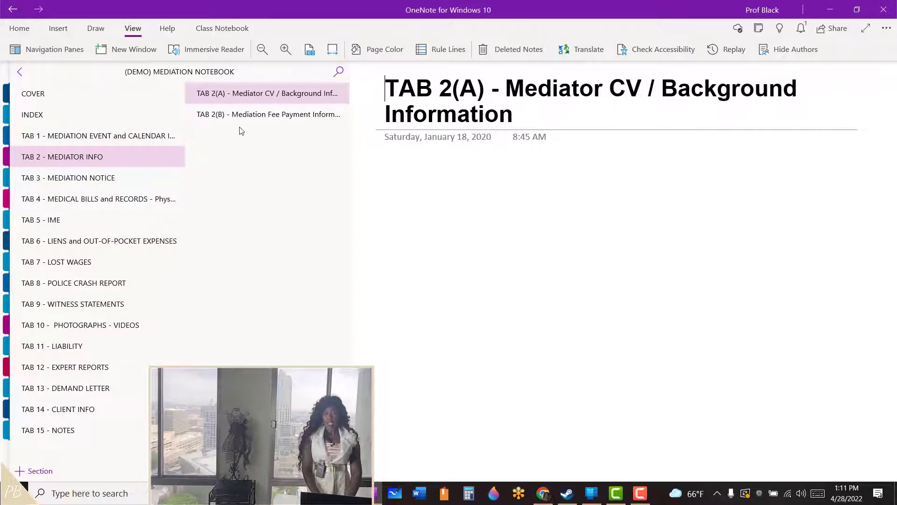
{"action": "left_click", "coordinate": [248, 118]}
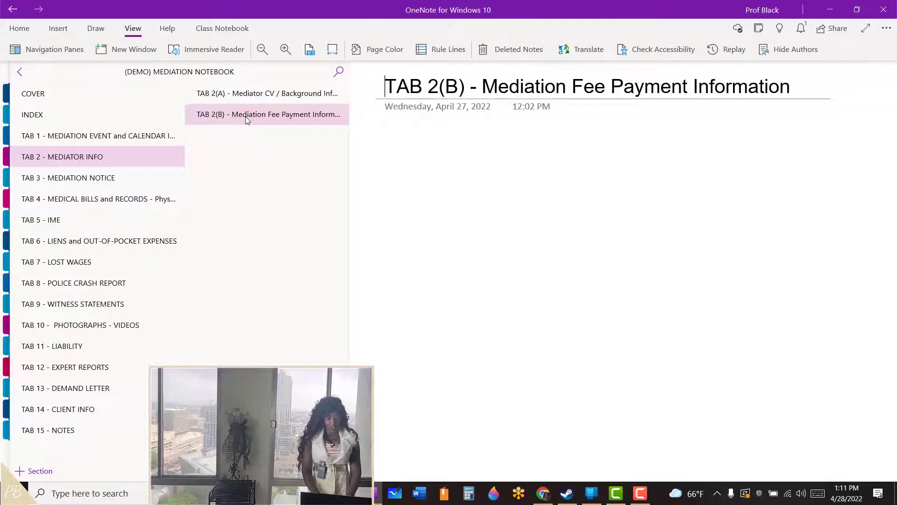
{"action": "left_click", "coordinate": [85, 182]}
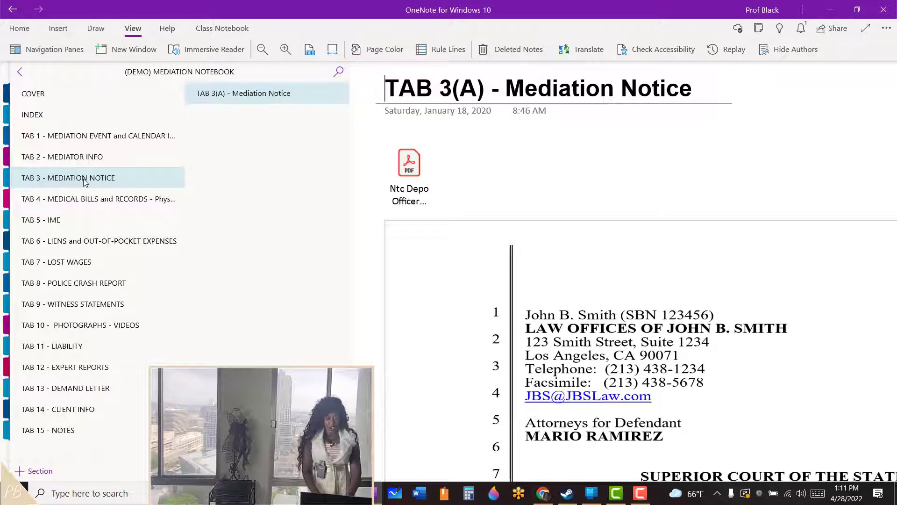
Look through the demo mediation notebook's sections from TAB 4 - MEDICAL BILLS and RECORDS to TAB 9 - WITNESS STATEMENTS
{"action": "left_click", "coordinate": [81, 201]}
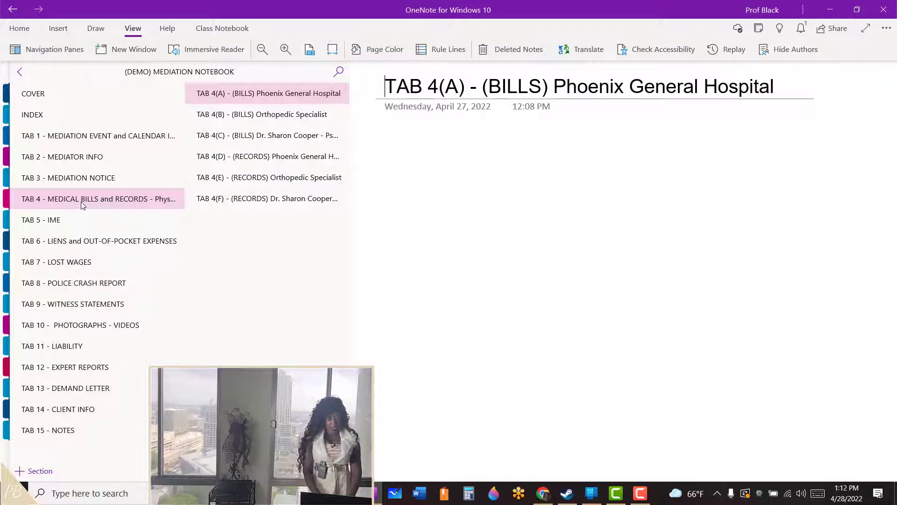
{"action": "left_click", "coordinate": [55, 225]}
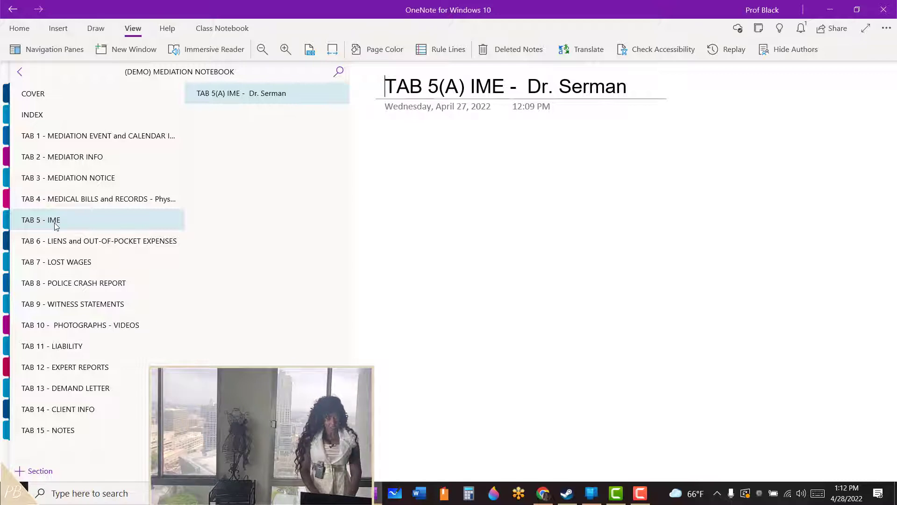
{"action": "left_click", "coordinate": [70, 244]}
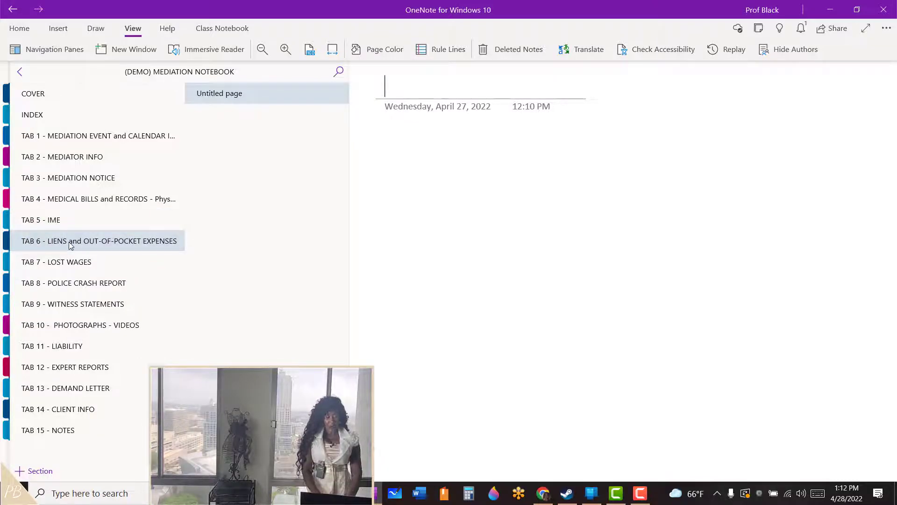
{"action": "left_click", "coordinate": [66, 266]}
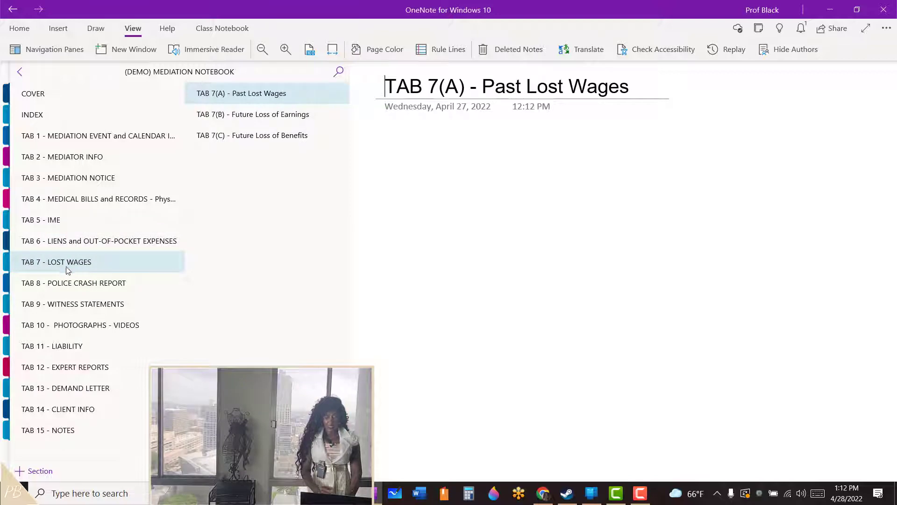
{"action": "left_click", "coordinate": [66, 286]}
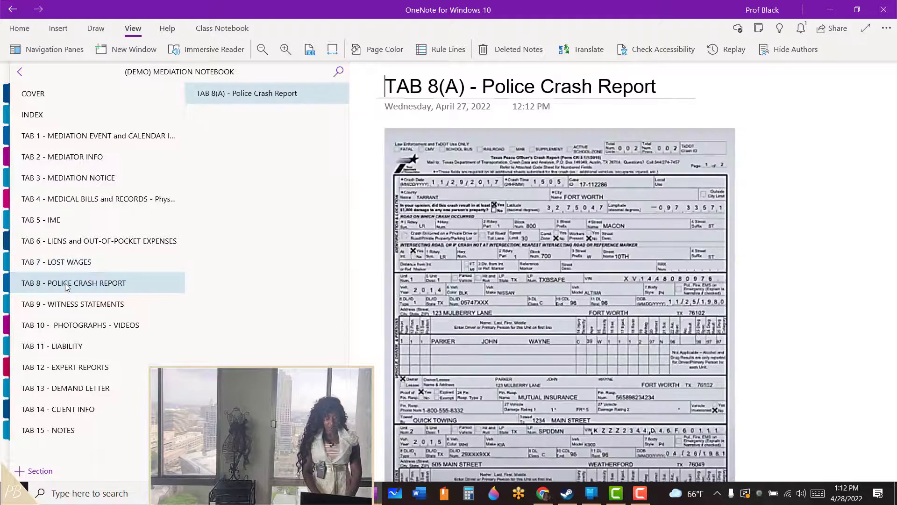
{"action": "left_click", "coordinate": [72, 308]}
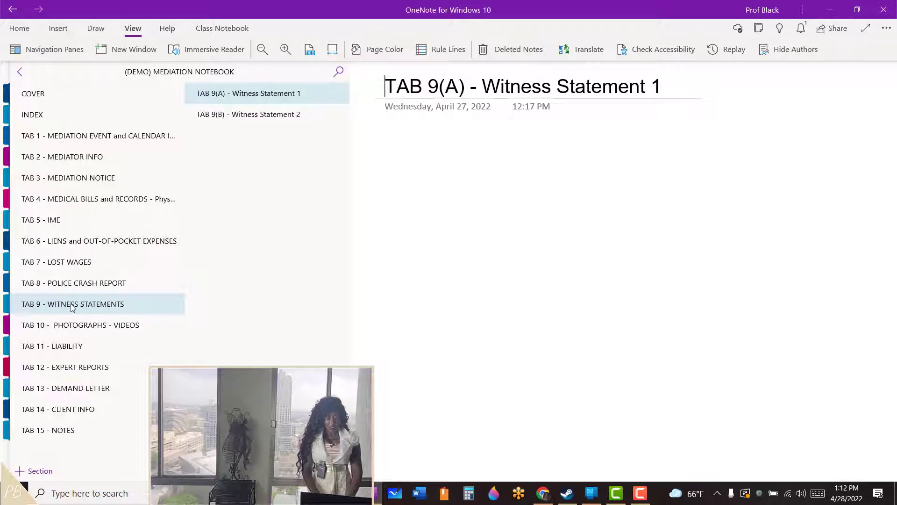
Look through the demo mediation notebook's sections from TAB 10 - PHOTOGRAPHS - VIDEOS to TAB 15 - NOTES, fitting the intake form and notes pages to the window width
{"action": "left_click", "coordinate": [73, 327]}
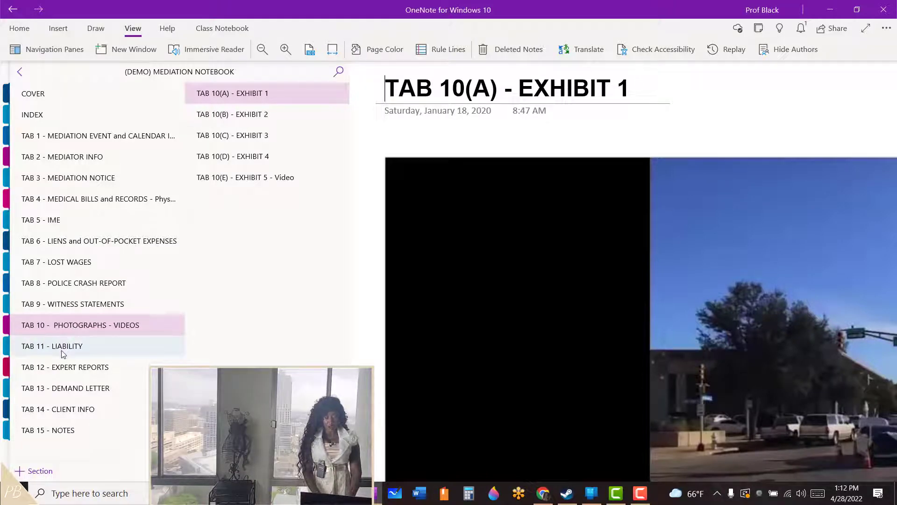
{"action": "left_click", "coordinate": [60, 348]}
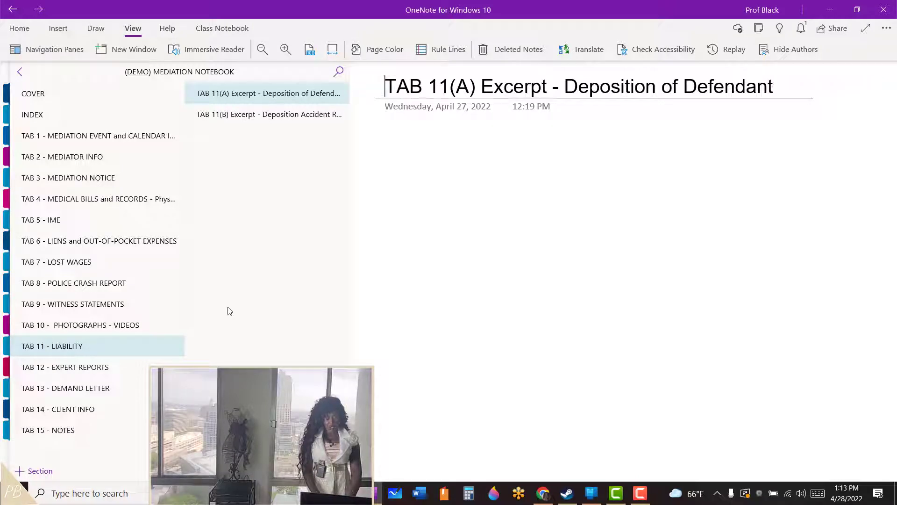
{"action": "left_click", "coordinate": [61, 371]}
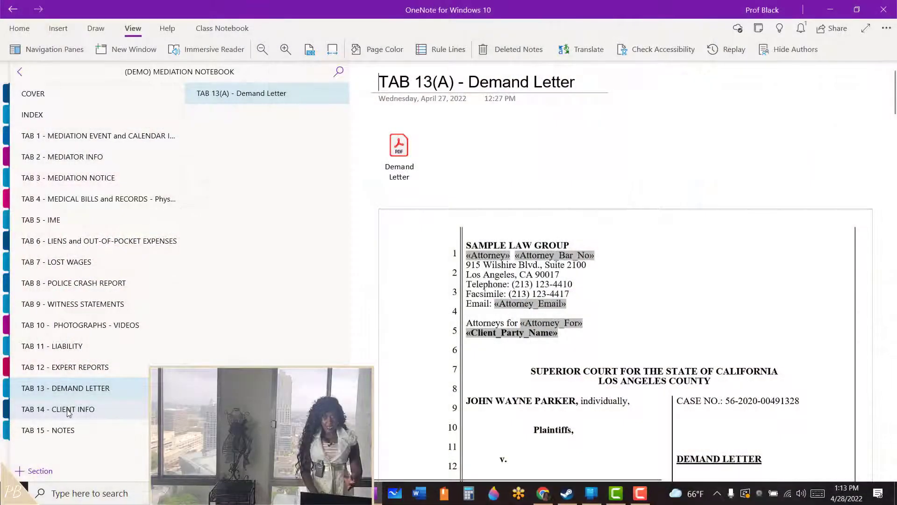
{"action": "left_click", "coordinate": [69, 409]}
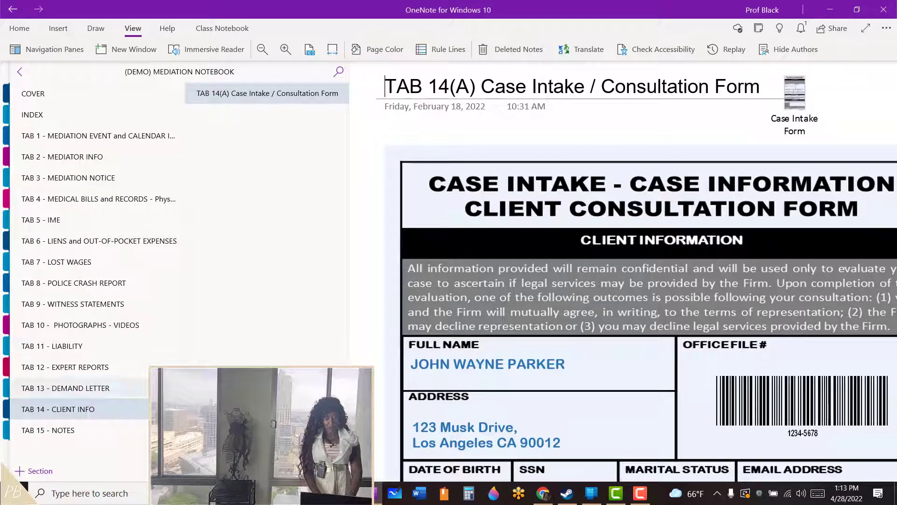
{"action": "left_click", "coordinate": [333, 50]}
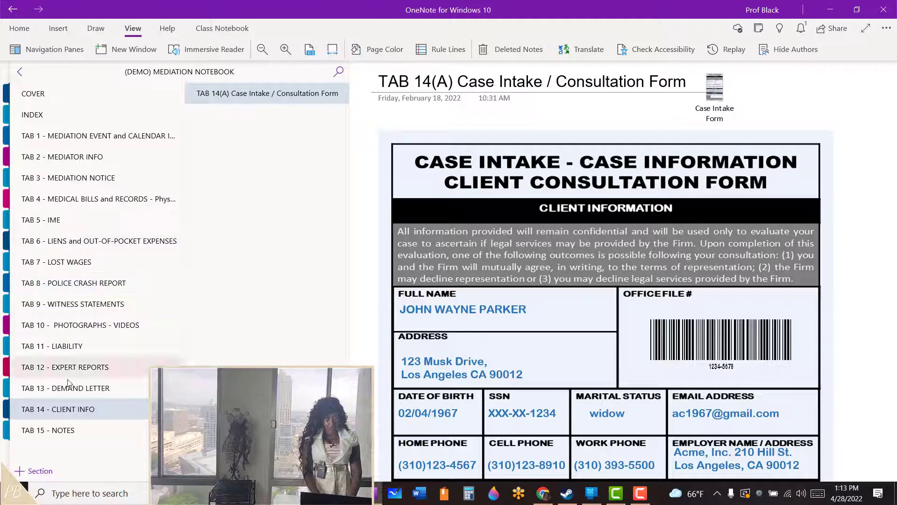
{"action": "left_click", "coordinate": [62, 432]}
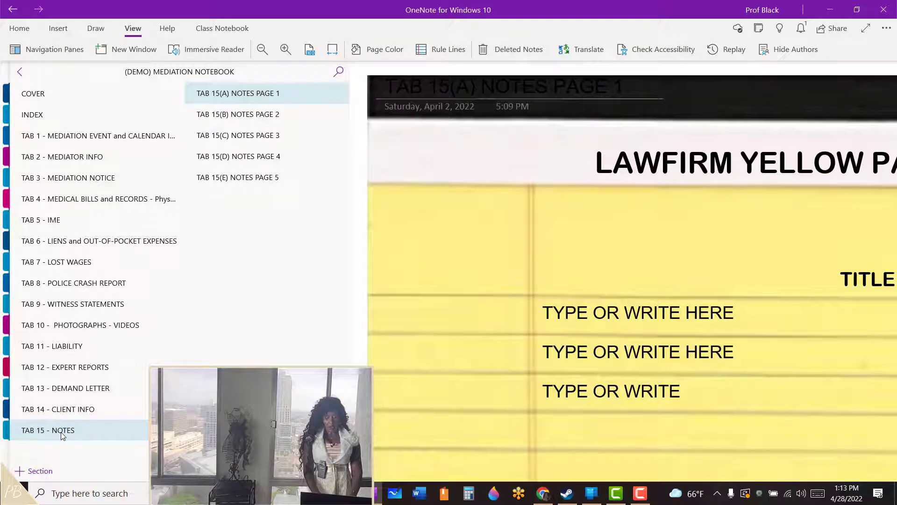
{"action": "left_click", "coordinate": [331, 55]}
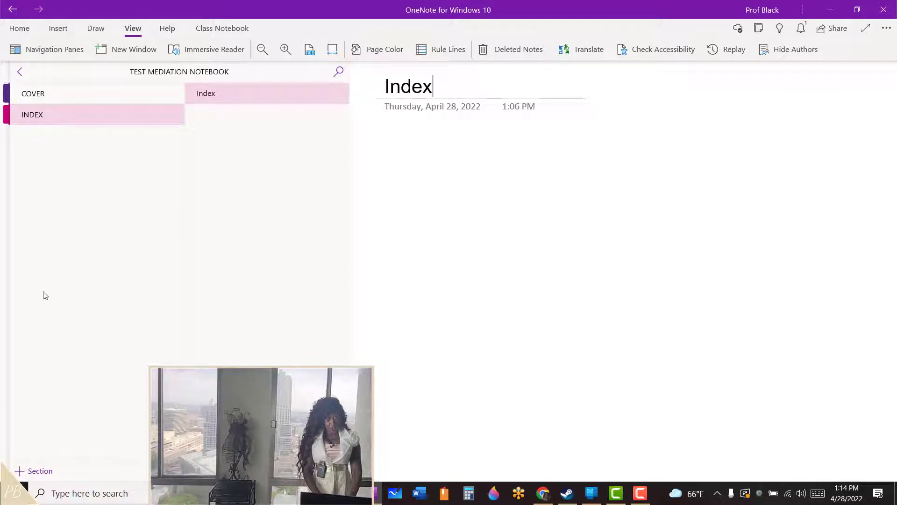
Add a TAB 1 - MEDIATION EVENT and CALENDAR INFO section to the TEST MEDIATION NOTEBOOK, titling its page TAB 1(A) - Calendar Info with text copied from the demo
{"action": "left_click", "coordinate": [31, 472]}
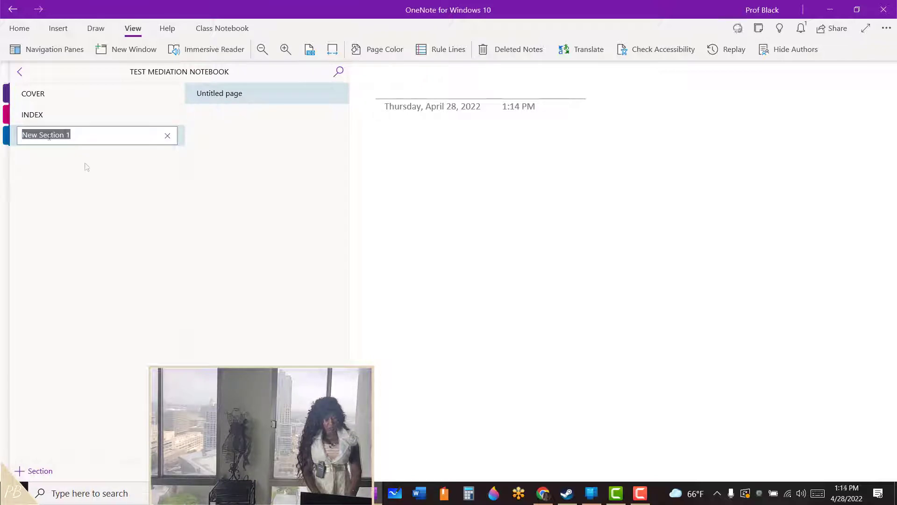
{"action": "type", "text": "TAB 1 - MEDIATION EVENT and CALENDAR INFO"}
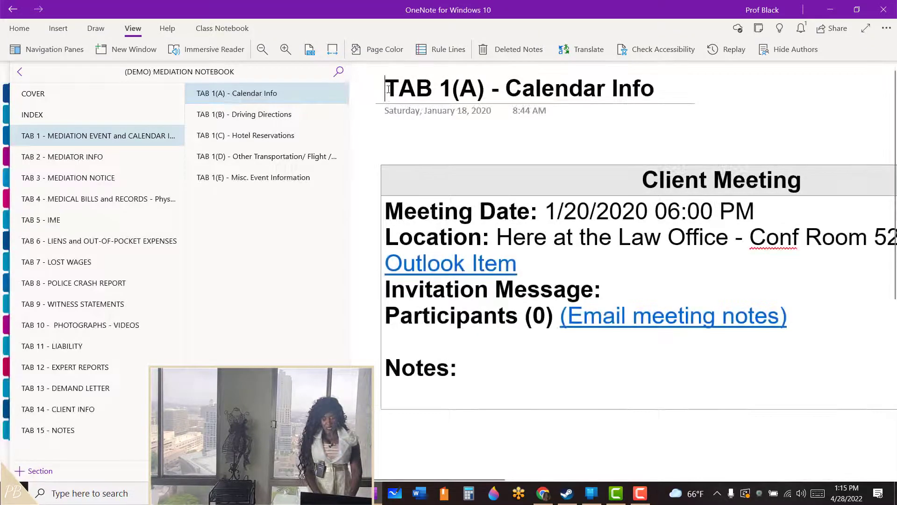
{"action": "left_click_drag", "start_coordinate": [385, 88], "coordinate": [641, 89]}
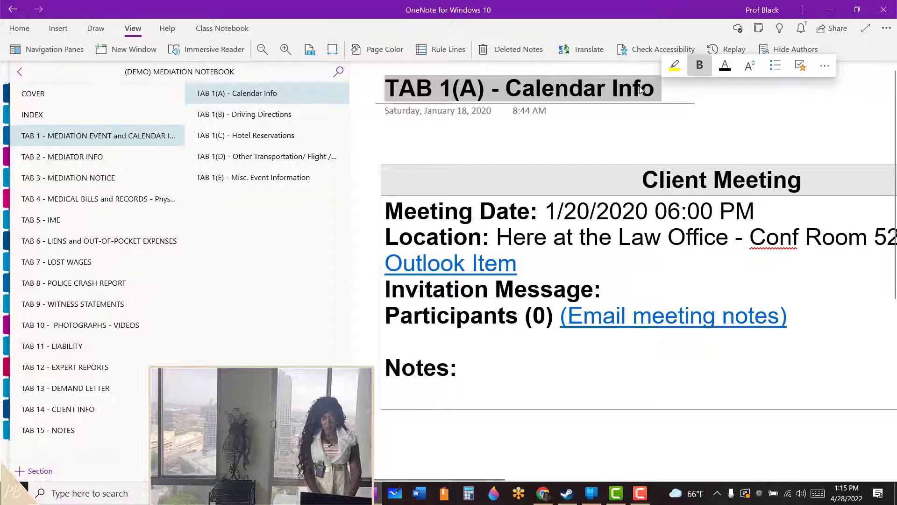
{"action": "right_click", "coordinate": [641, 89]}
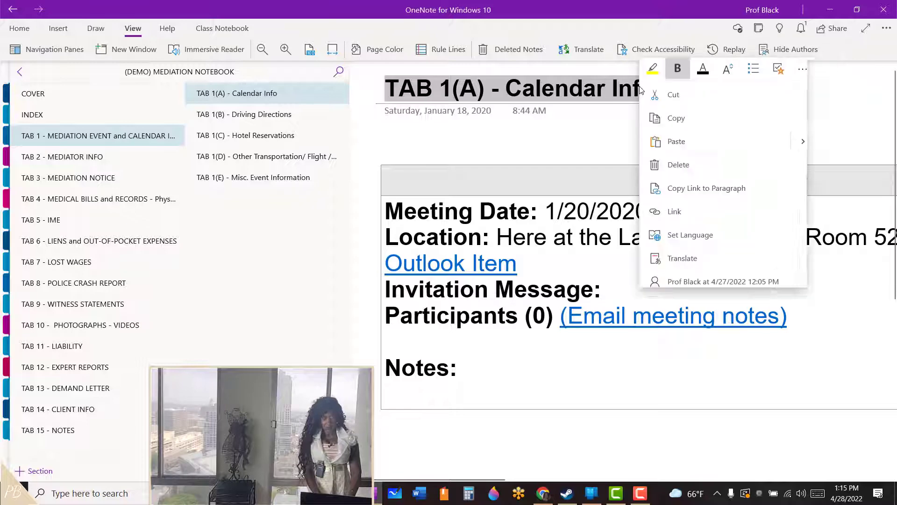
{"action": "left_click", "coordinate": [673, 118]}
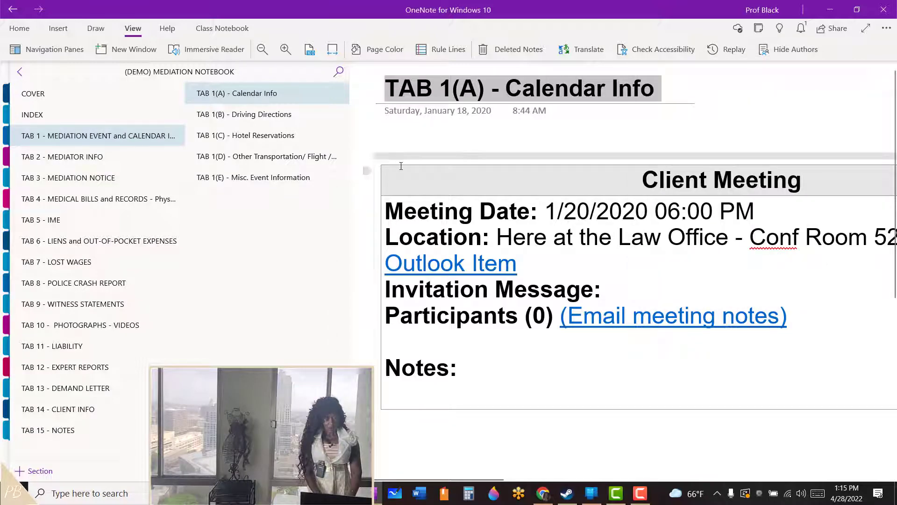
{"action": "left_click", "coordinate": [20, 74]}
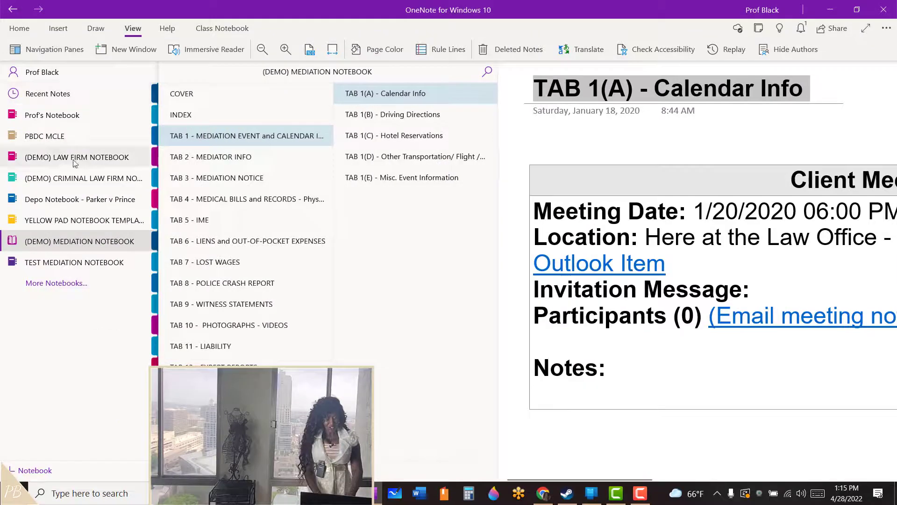
{"action": "left_click", "coordinate": [98, 263]}
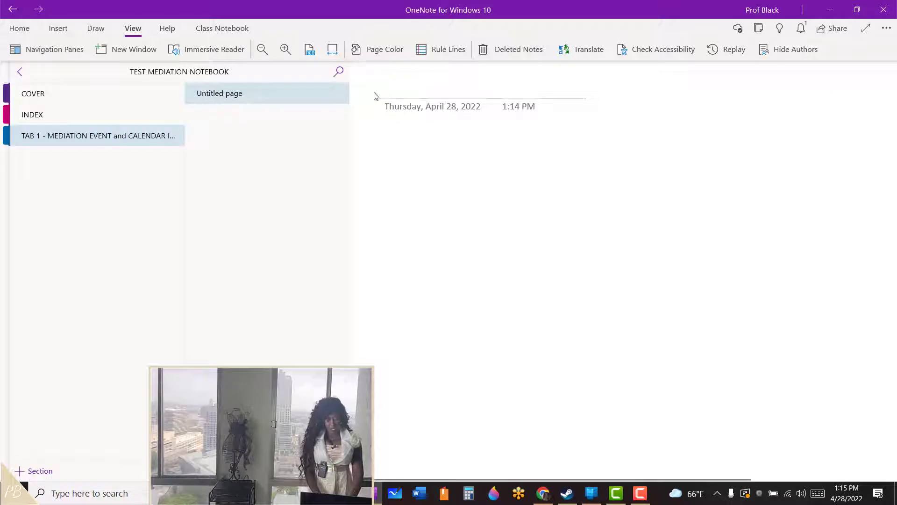
{"action": "right_click", "coordinate": [398, 89]}
{"action": "left_click", "coordinate": [436, 143]}
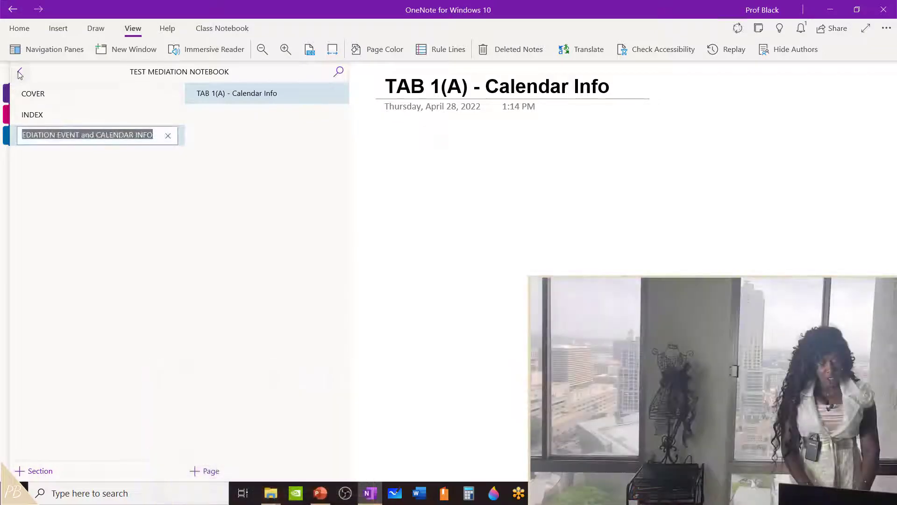
Add a subpage titled TAB 1 - MEDIATION EVENT and CALENDAR INFO below INDEX in CIVIL LAW CASES of the (DEMO) LAW FIRM NOTEBOOK
{"action": "left_click", "coordinate": [20, 73]}
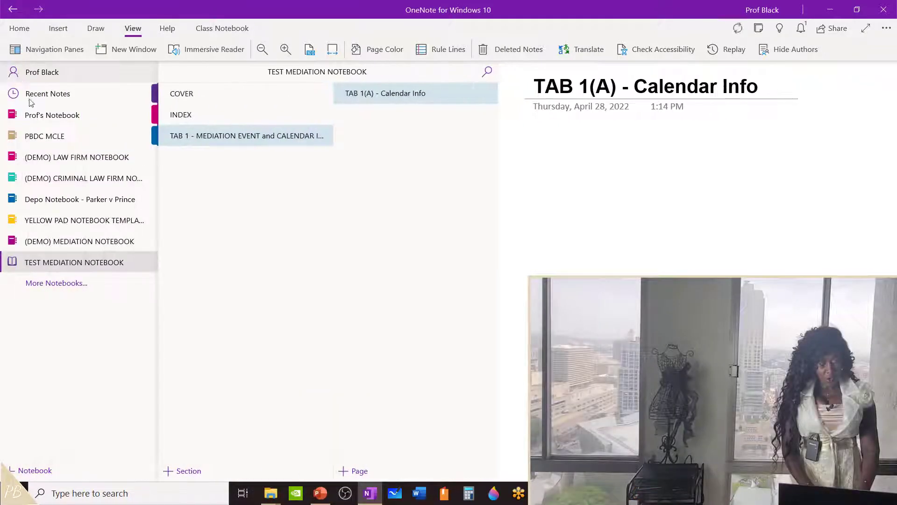
{"action": "left_click", "coordinate": [60, 160]}
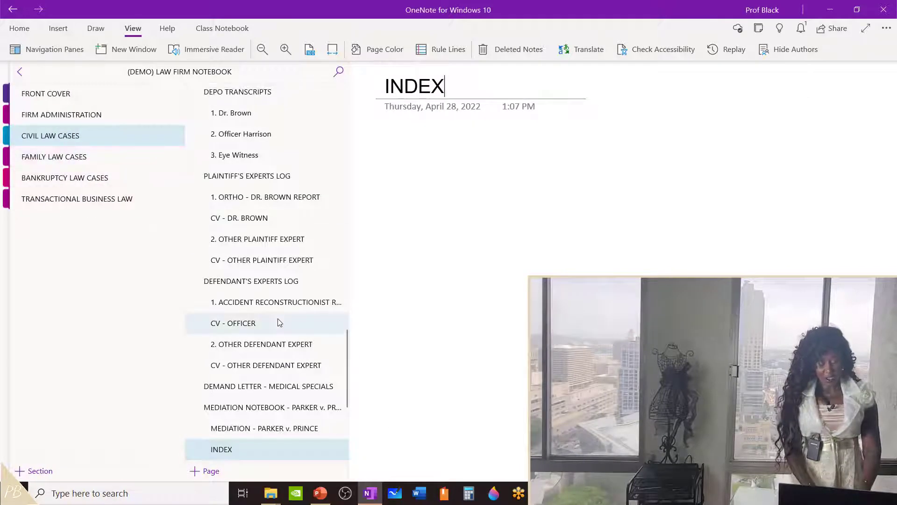
{"action": "scroll", "coordinate": [350, 382], "scroll_direction": "down", "scroll_amount": 1}
{"action": "scroll", "coordinate": [350, 382], "scroll_direction": "down", "scroll_amount": 2}
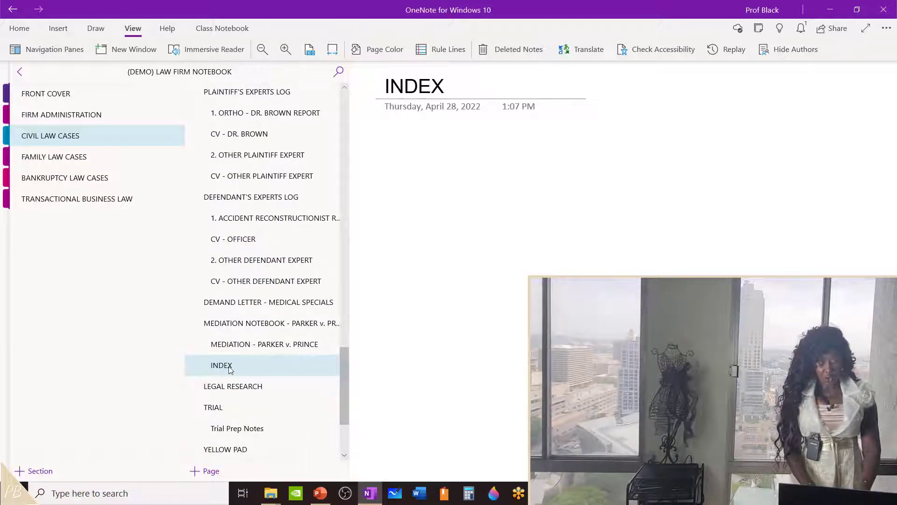
{"action": "left_click", "coordinate": [226, 469]}
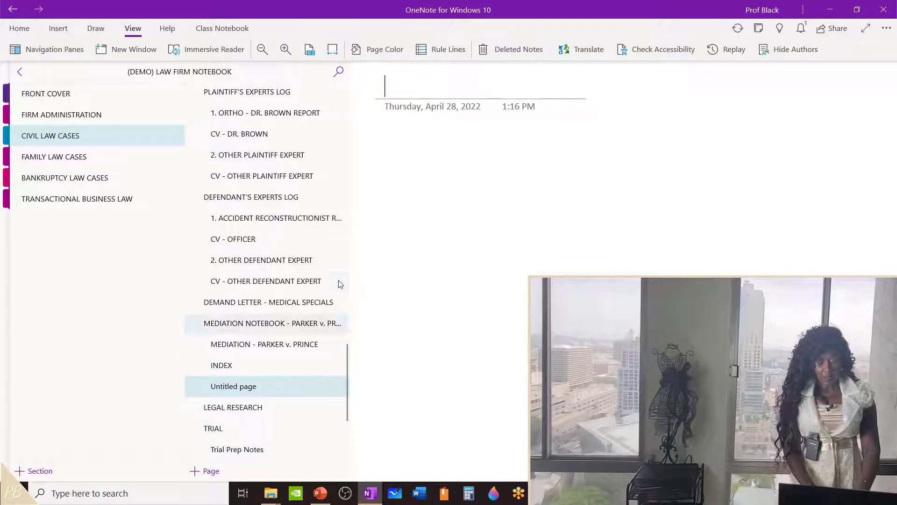
{"action": "right_click", "coordinate": [400, 86]}
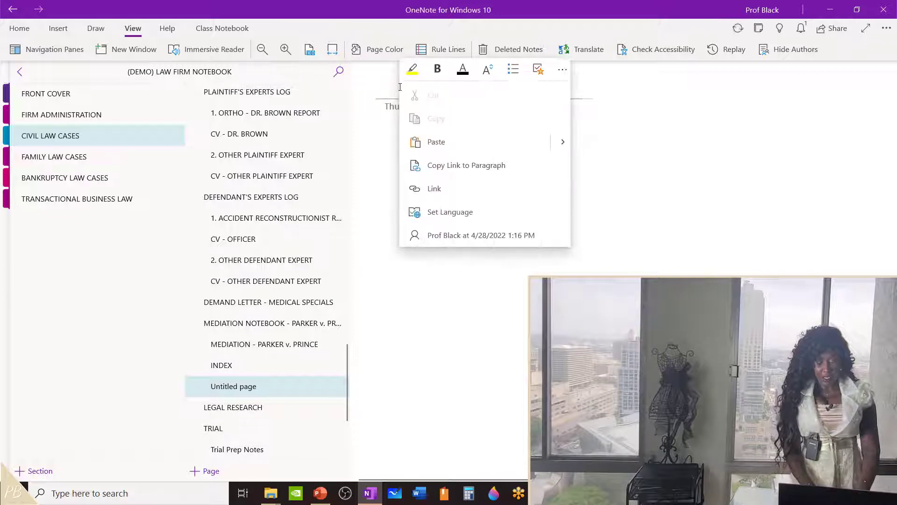
{"action": "left_click", "coordinate": [435, 141]}
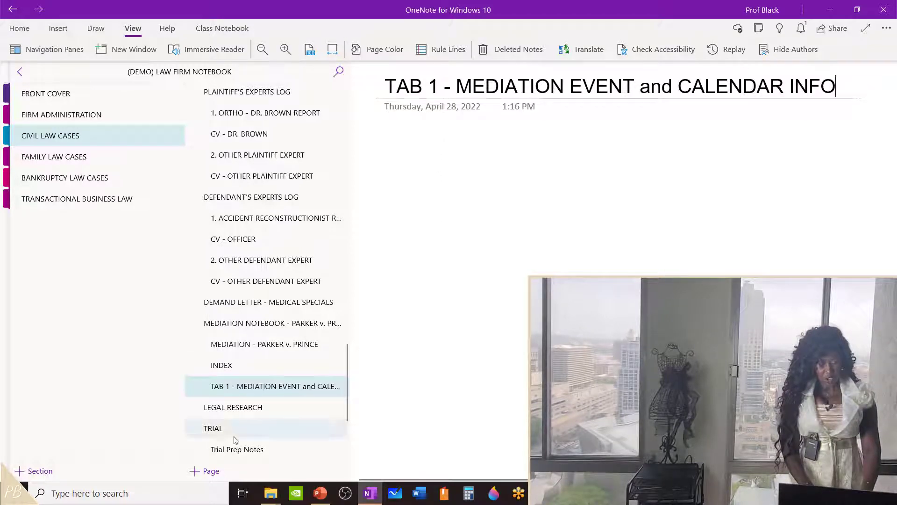
Add a new page below TAB 1 - MEDIATION EVENT and CALENDAR INFO in CIVIL LAW CASES and make it a subpage of that tab
{"action": "left_click", "coordinate": [211, 471]}
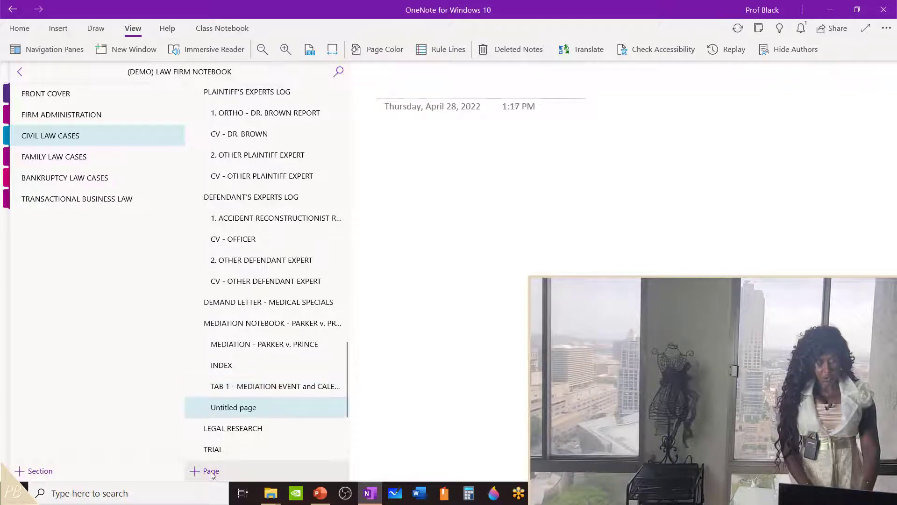
{"action": "left_click", "coordinate": [221, 408]}
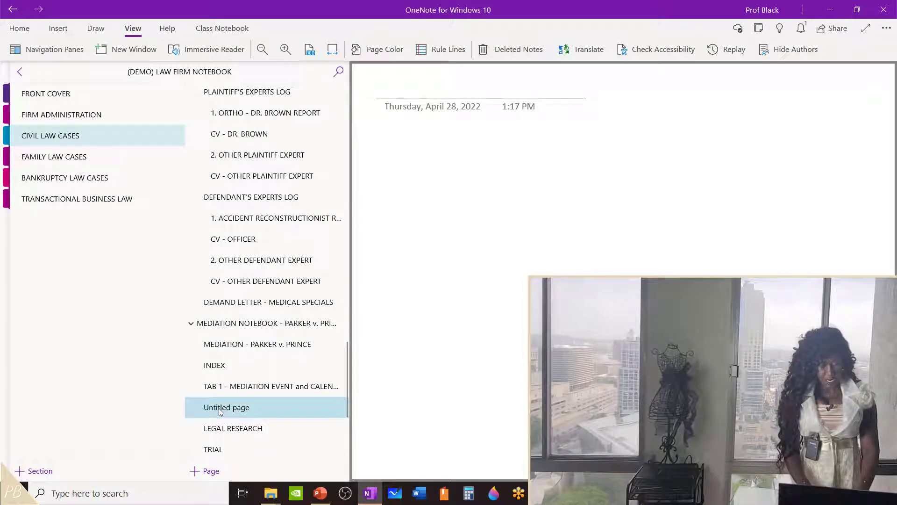
{"action": "right_click", "coordinate": [221, 410]}
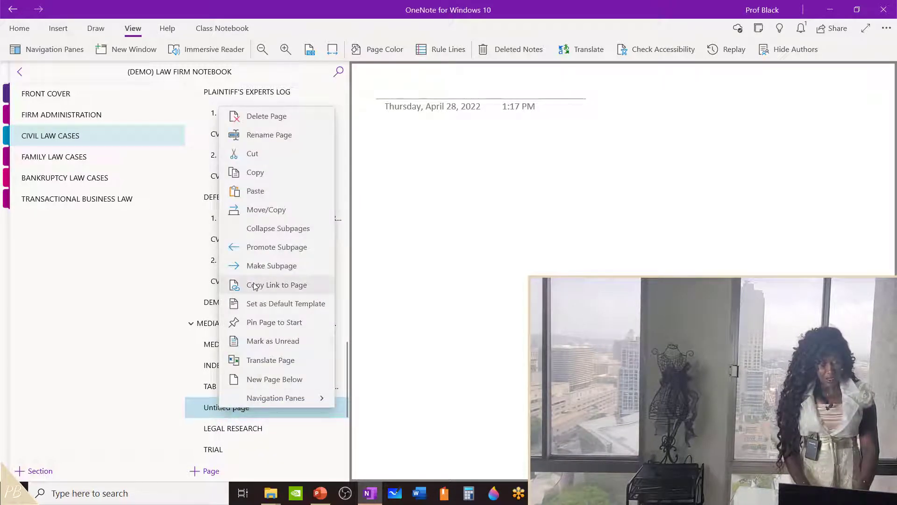
{"action": "left_click", "coordinate": [250, 266]}
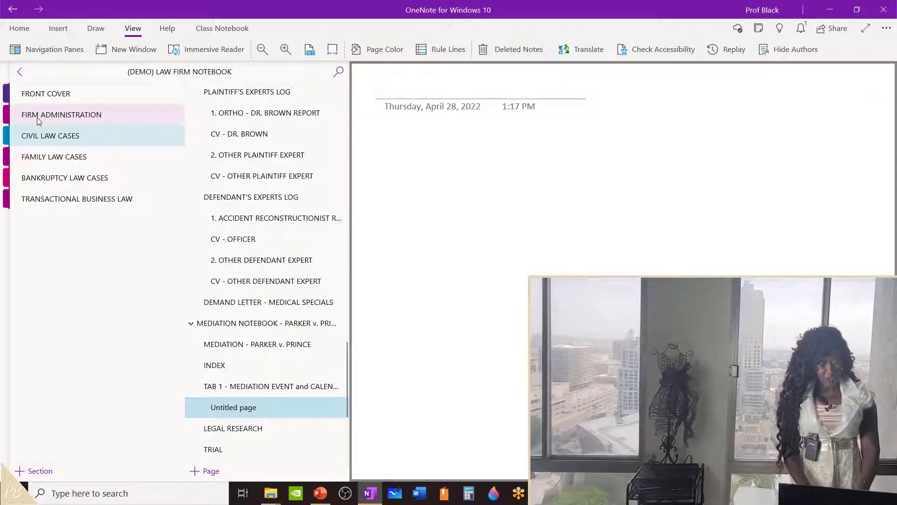
Title the new subpage TAB 1(A) - Calendar Info with the page title copied from TAB 1 of the TEST MEDIATION NOTEBOOK
{"action": "left_click", "coordinate": [20, 71]}
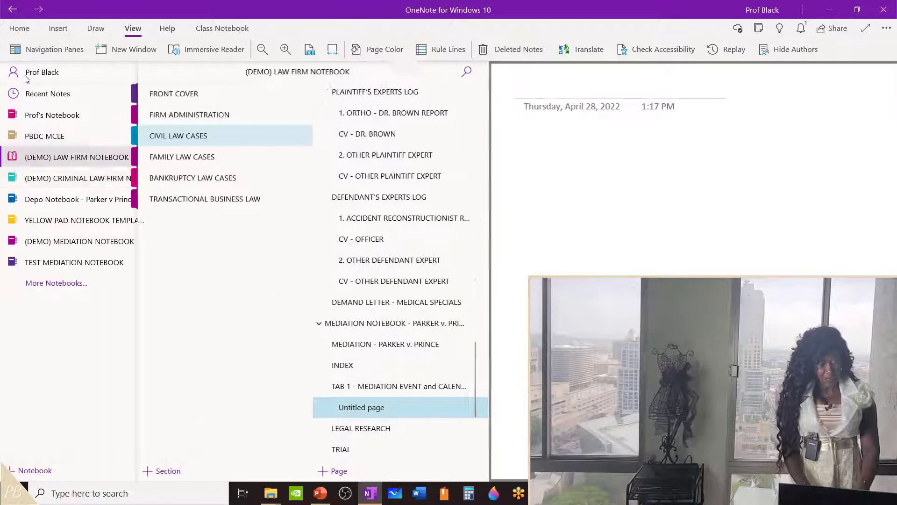
{"action": "left_click", "coordinate": [105, 261]}
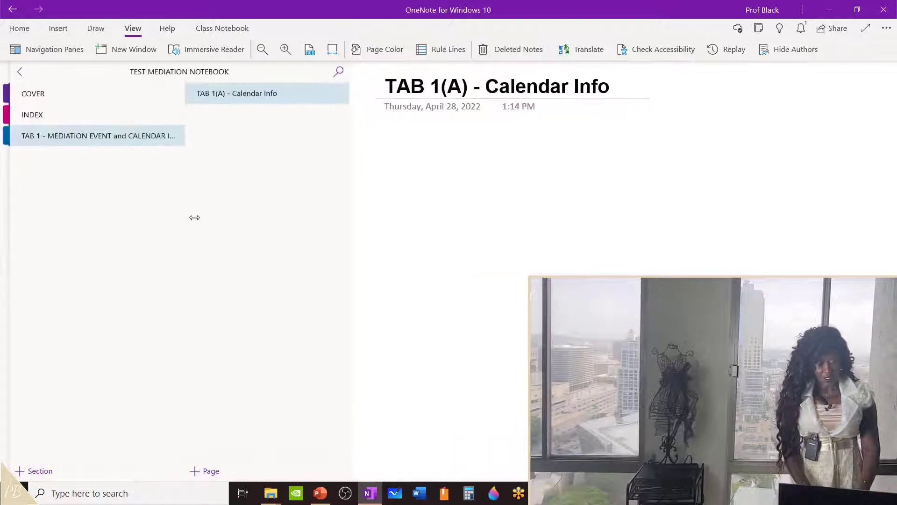
{"action": "key", "text": "Return"}
{"action": "left_click_drag", "start_coordinate": [386, 90], "coordinate": [610, 86]}
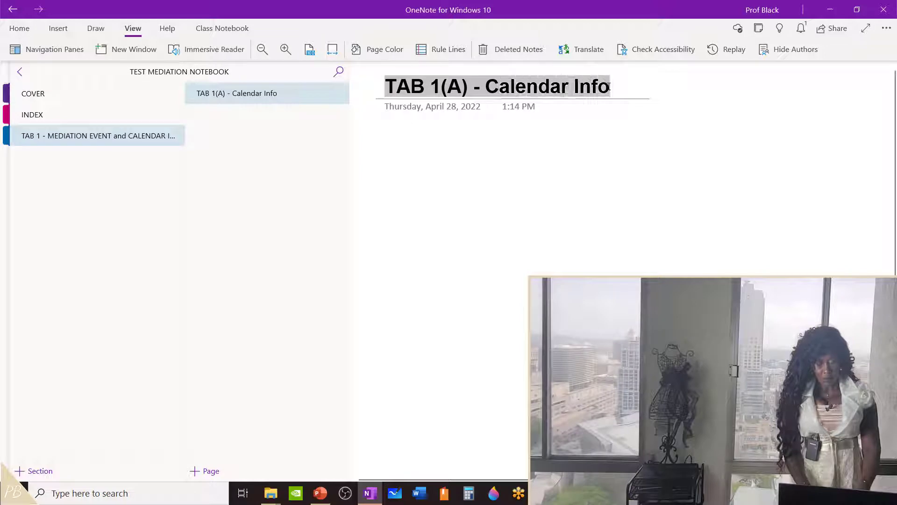
{"action": "right_click", "coordinate": [583, 94]}
{"action": "left_click", "coordinate": [616, 124]}
{"action": "left_click", "coordinate": [19, 71]}
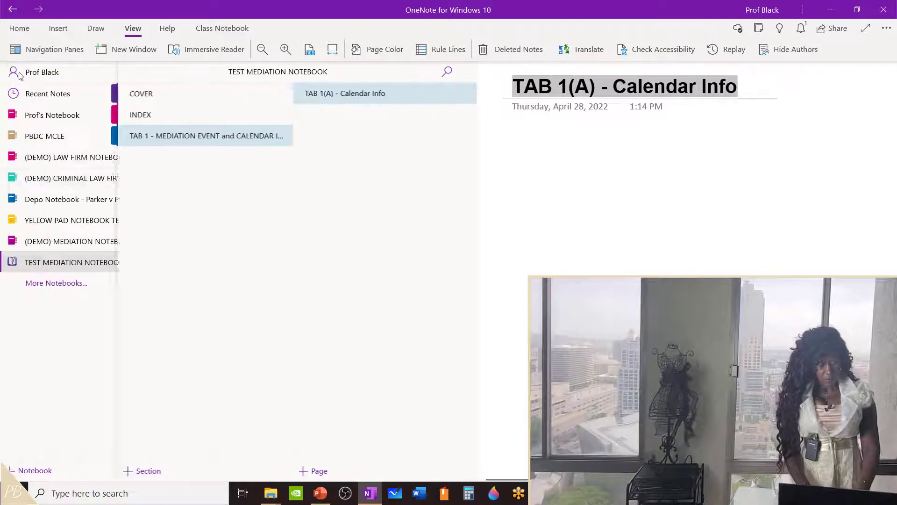
{"action": "left_click", "coordinate": [74, 159]}
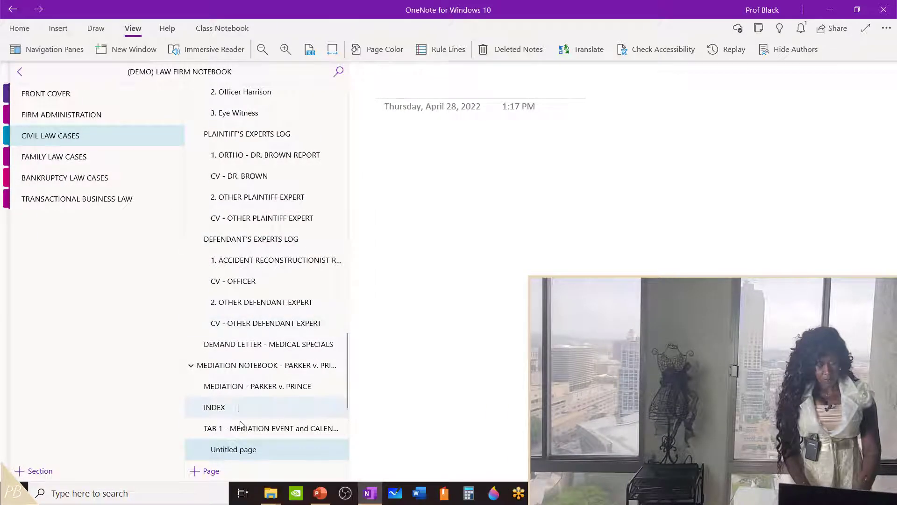
{"action": "left_click", "coordinate": [242, 453]}
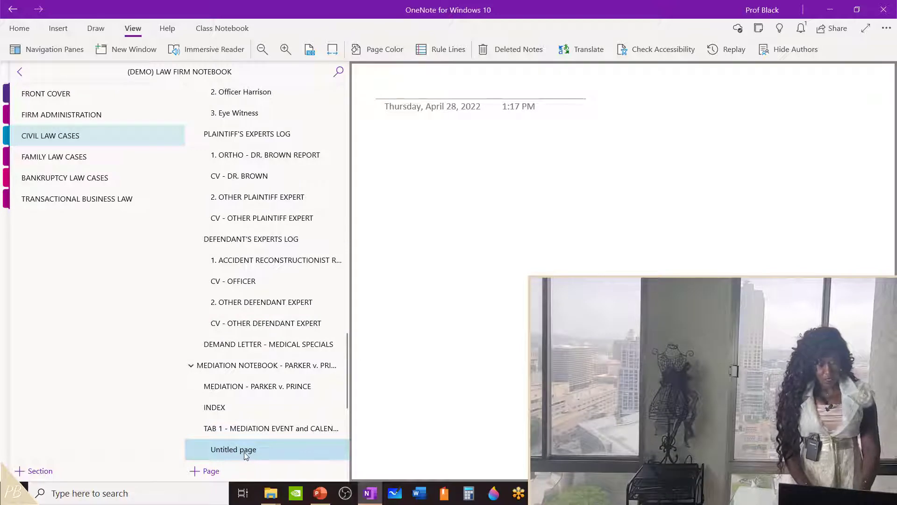
{"action": "key", "text": "ctrl+v"}
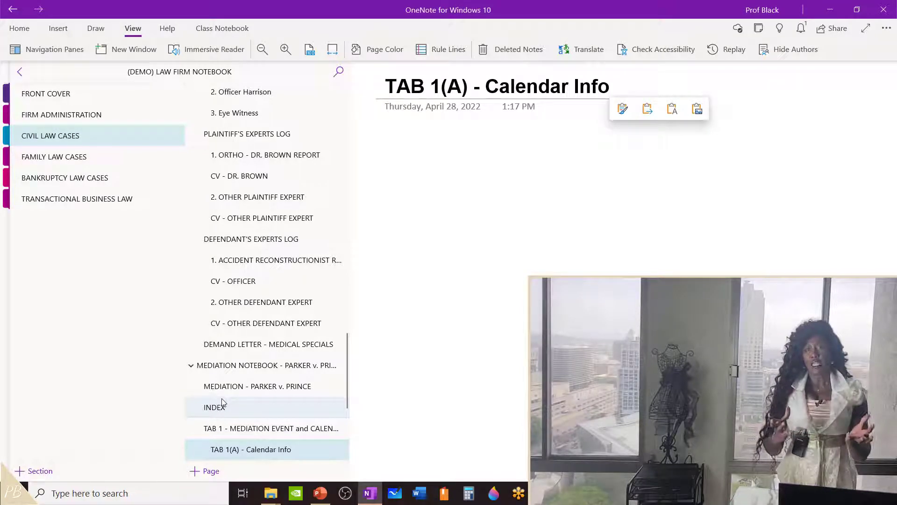
Copy the link to the TAB 1 - MEDIATION EVENT and CALENDAR INFO section of the TEST MEDIATION NOTEBOOK
{"action": "left_click", "coordinate": [19, 71]}
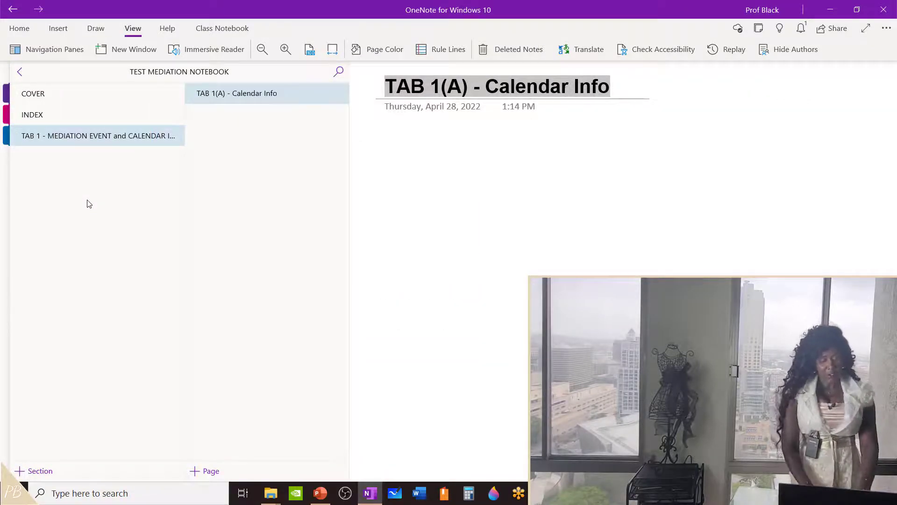
{"action": "right_click", "coordinate": [70, 135]}
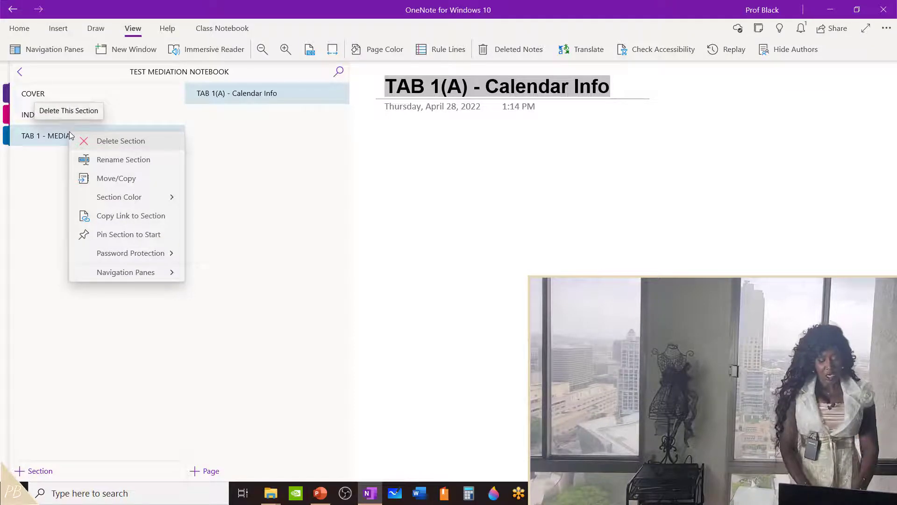
{"action": "left_click", "coordinate": [122, 220]}
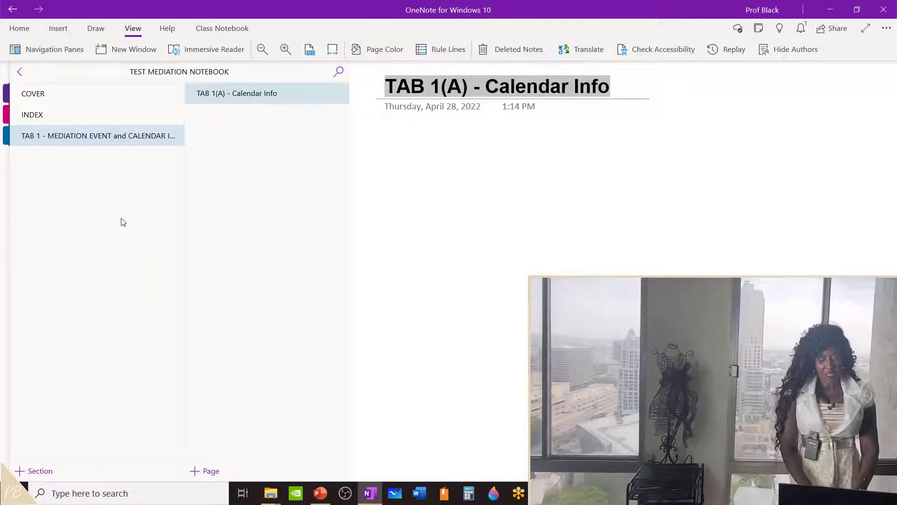
Insert a one-row, two-column table on the Index page and enter the placeholder LL in both cells
{"action": "left_click", "coordinate": [41, 116]}
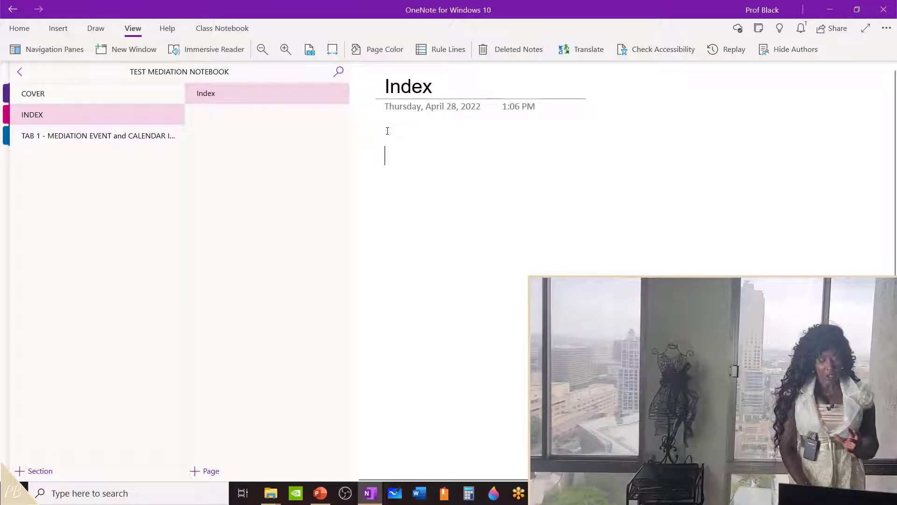
{"action": "left_click", "coordinate": [55, 29]}
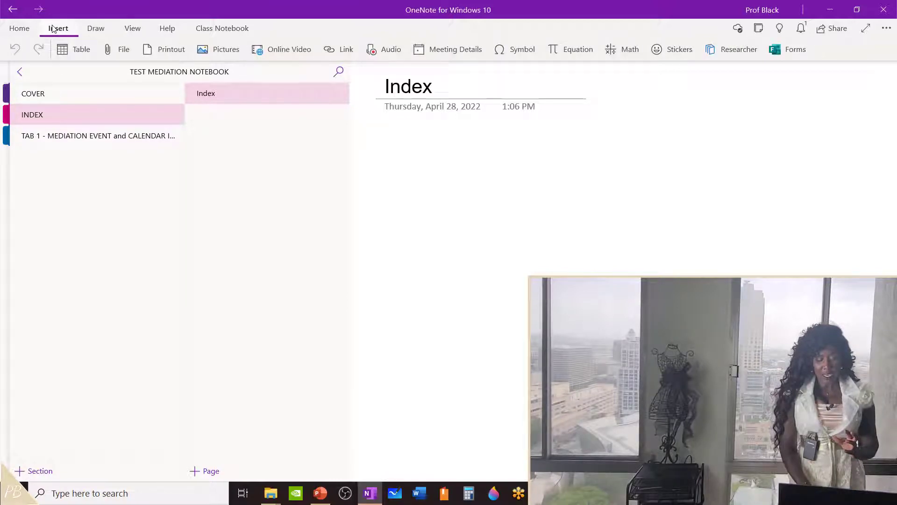
{"action": "left_click", "coordinate": [63, 58]}
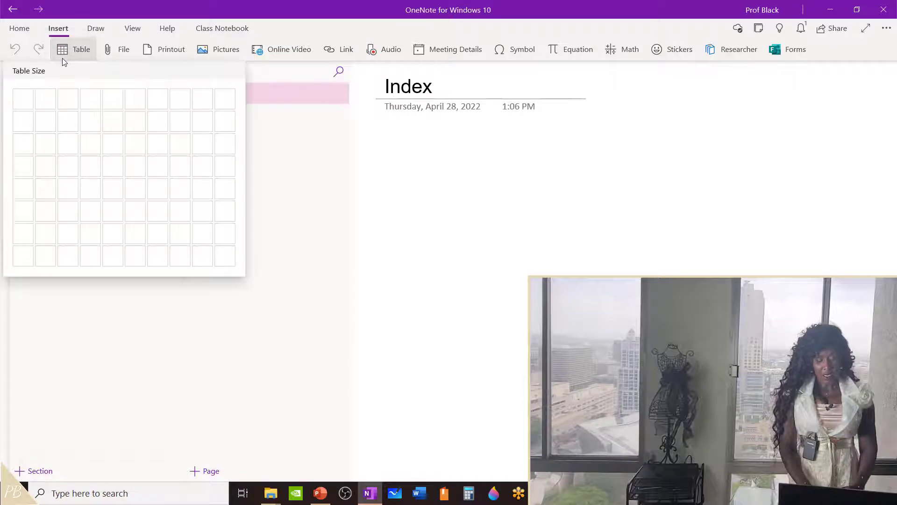
{"action": "left_click", "coordinate": [50, 98]}
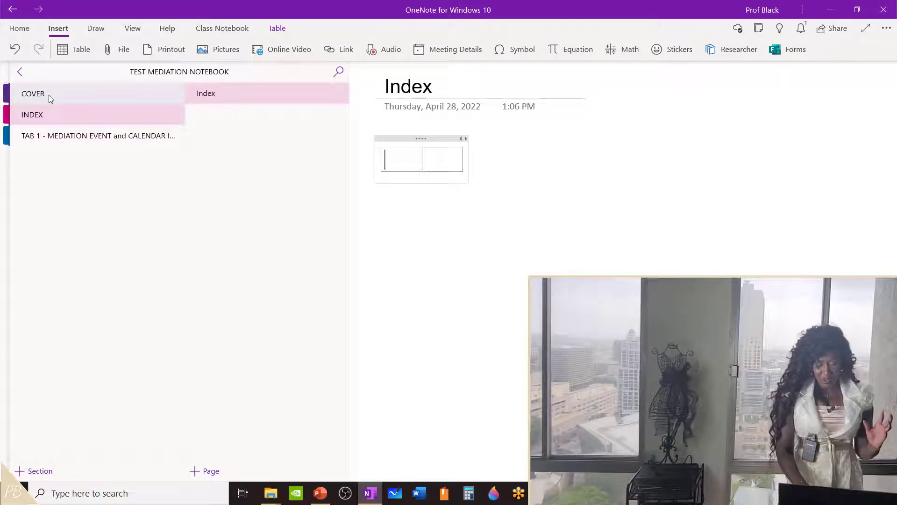
{"action": "type", "text": "LL"}
{"action": "key", "text": "Tab"}
{"action": "type", "text": "LL"}
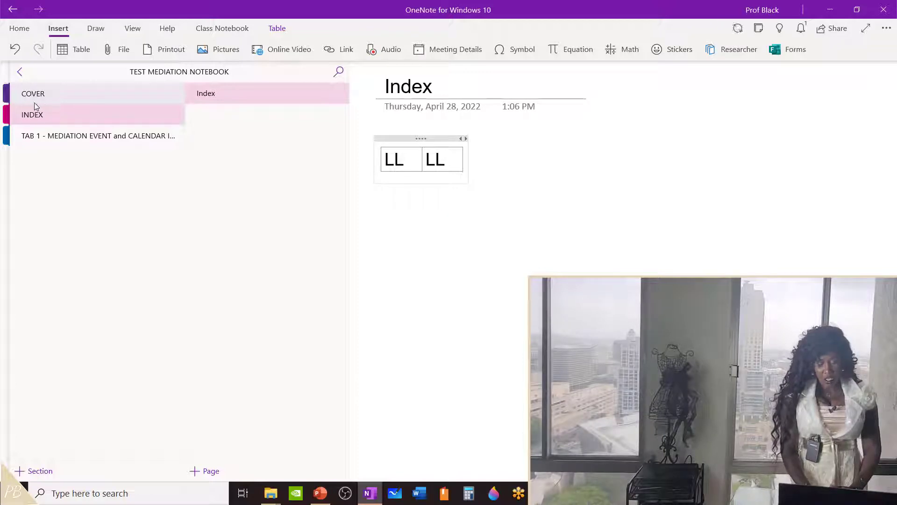
Split the LL placeholder in each table cell into two L lines separated by a blank line
{"action": "left_click", "coordinate": [395, 161]}
{"action": "key", "text": "Return"}
{"action": "key", "text": "Return"}
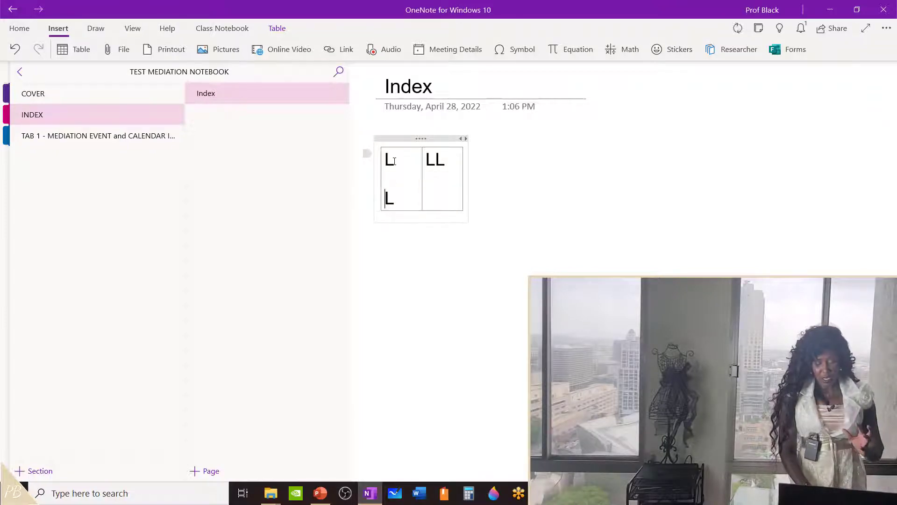
{"action": "left_click", "coordinate": [435, 159]}
{"action": "key", "text": "Return"}
{"action": "key", "text": "Return"}
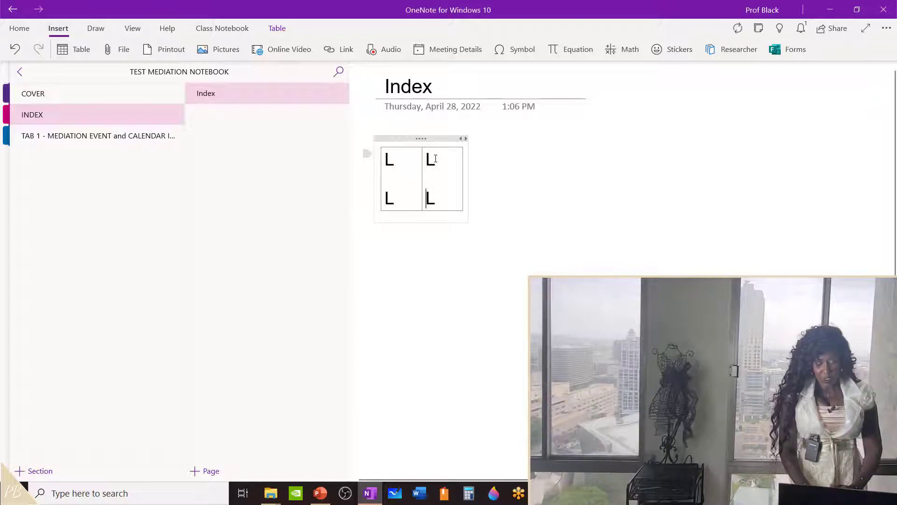
Replace the upper L in the table's first cell with the copied link to the TAB 1 section
{"action": "left_click", "coordinate": [401, 155]}
{"action": "key", "text": "BackSpace"}
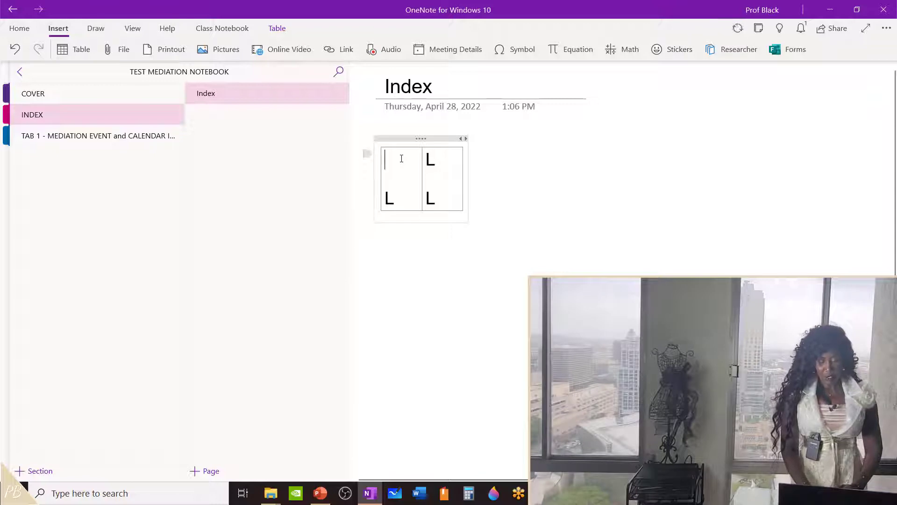
{"action": "right_click", "coordinate": [401, 158]}
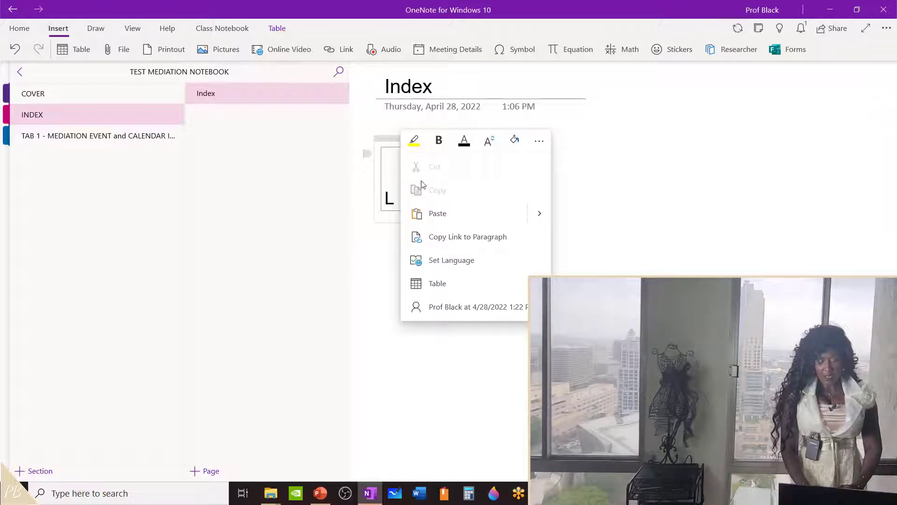
{"action": "left_click", "coordinate": [437, 213]}
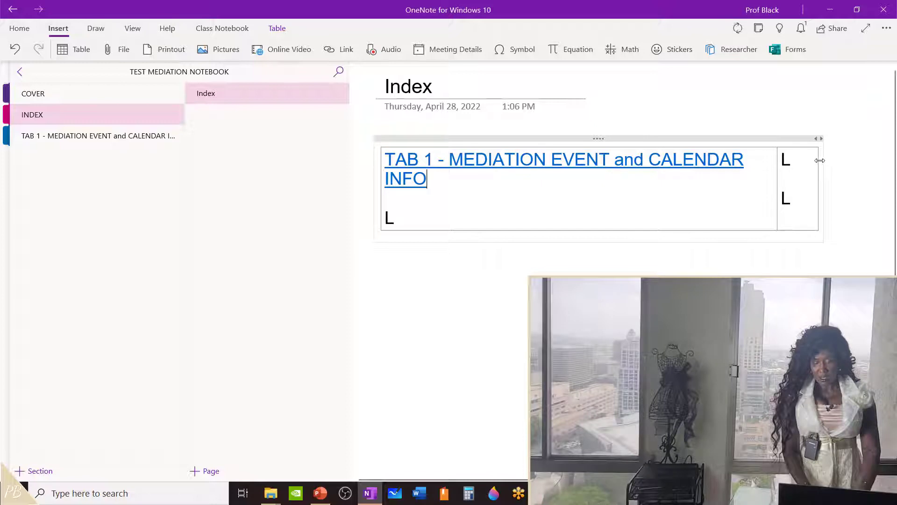
Widen both columns of the index table so the TAB 1 link fits on a single line
{"action": "left_click_drag", "start_coordinate": [820, 160], "coordinate": [863, 157]}
{"action": "left_click_drag", "start_coordinate": [792, 159], "coordinate": [761, 162]}
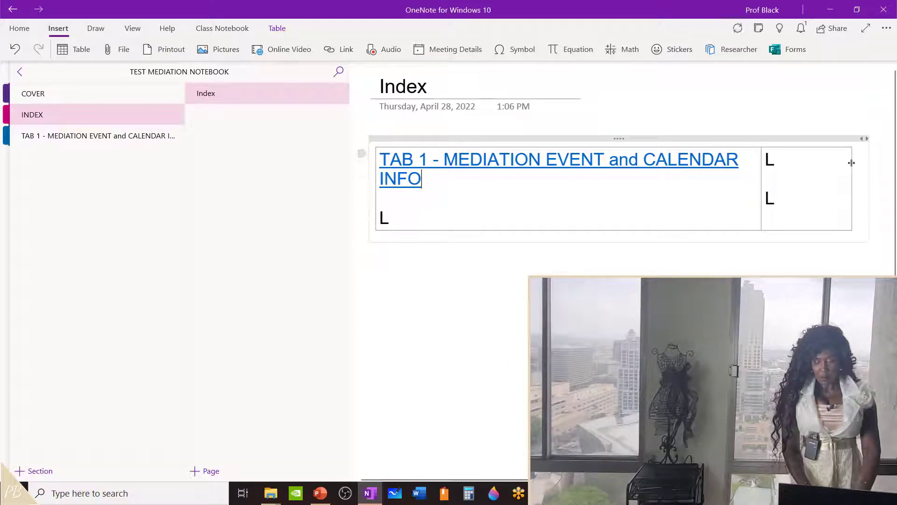
{"action": "left_click_drag", "start_coordinate": [851, 163], "coordinate": [890, 163]}
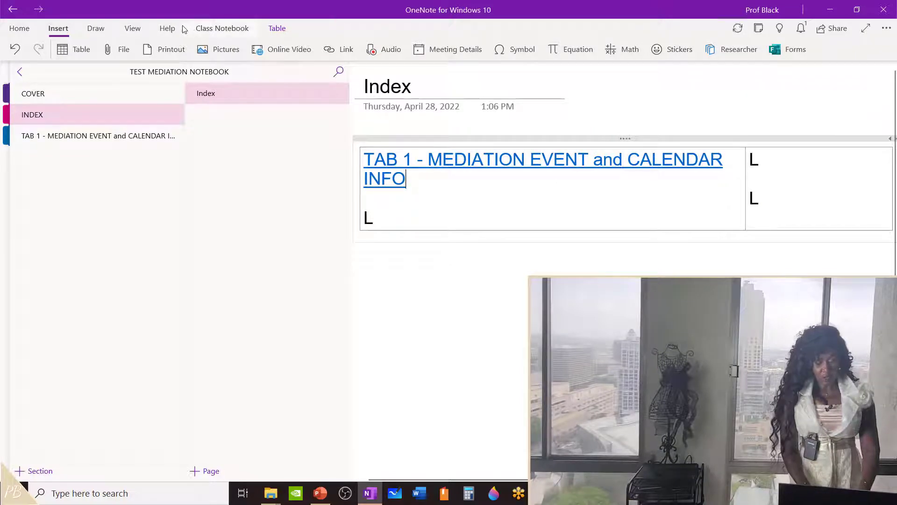
{"action": "left_click", "coordinate": [134, 29]}
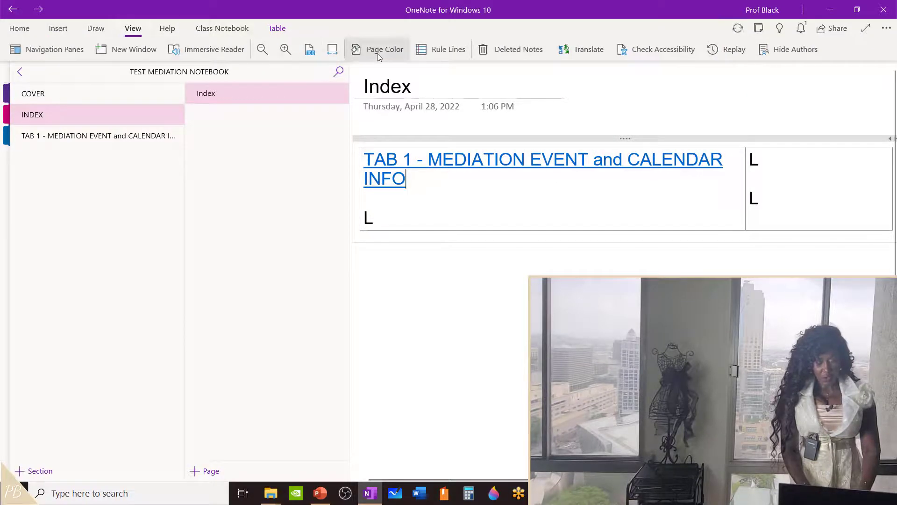
{"action": "left_click", "coordinate": [332, 49]}
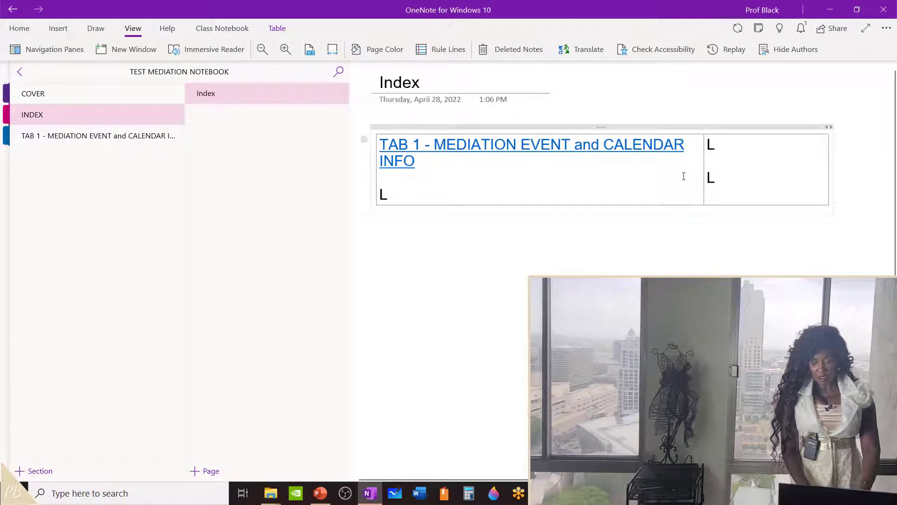
{"action": "left_click_drag", "start_coordinate": [829, 157], "coordinate": [890, 158]}
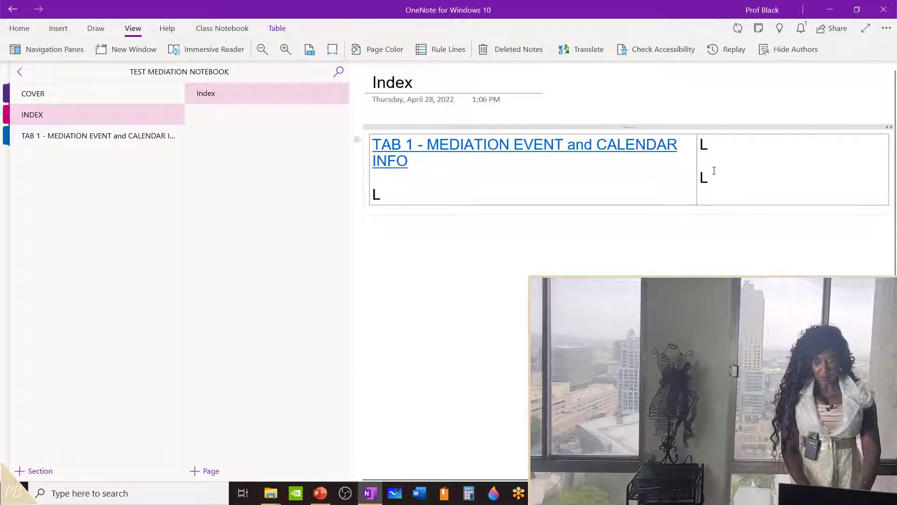
{"action": "left_click_drag", "start_coordinate": [696, 163], "coordinate": [714, 163]}
{"action": "left_click_drag", "start_coordinate": [714, 163], "coordinate": [724, 162]}
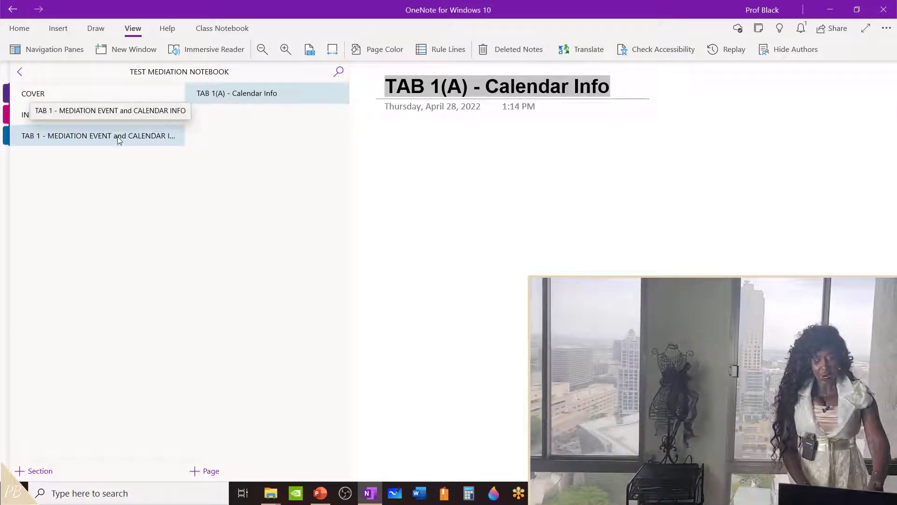
Copy the link to the TAB 1(A) - Calendar Info page in the TAB 1 section
{"action": "left_click", "coordinate": [241, 96]}
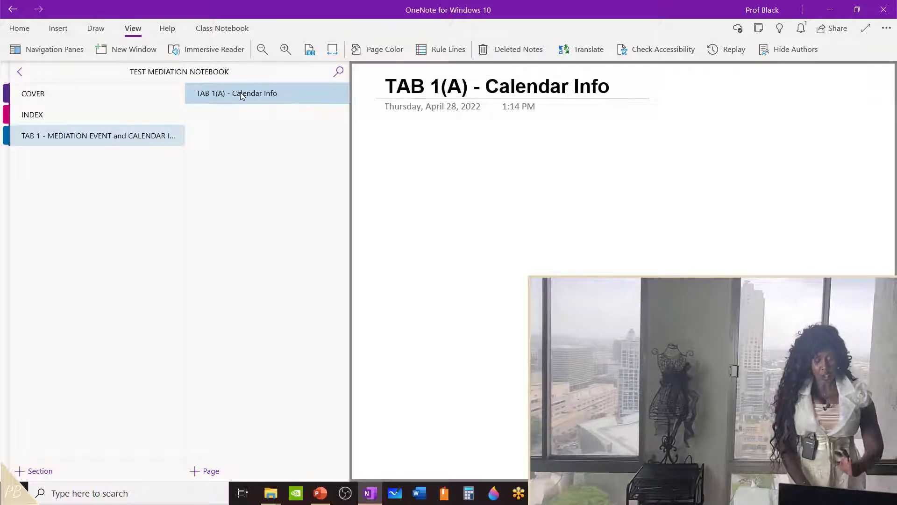
{"action": "right_click", "coordinate": [241, 93]}
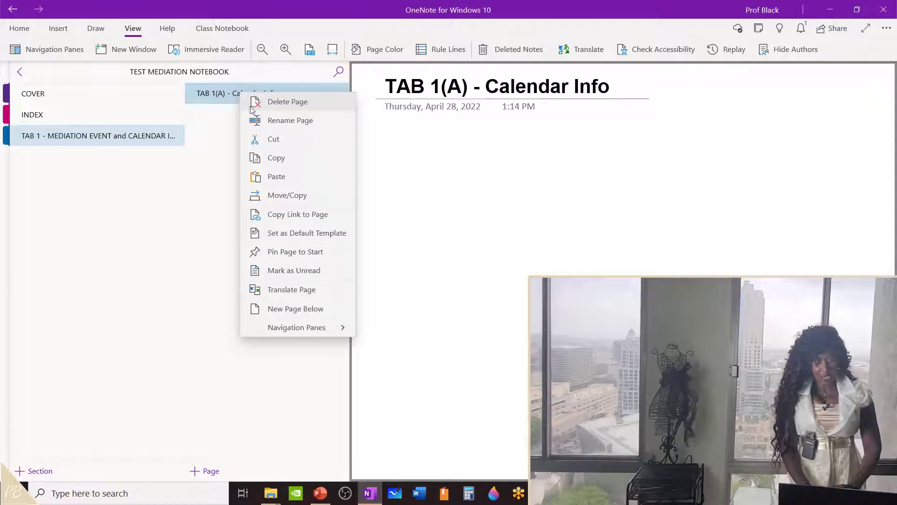
{"action": "left_click", "coordinate": [296, 215]}
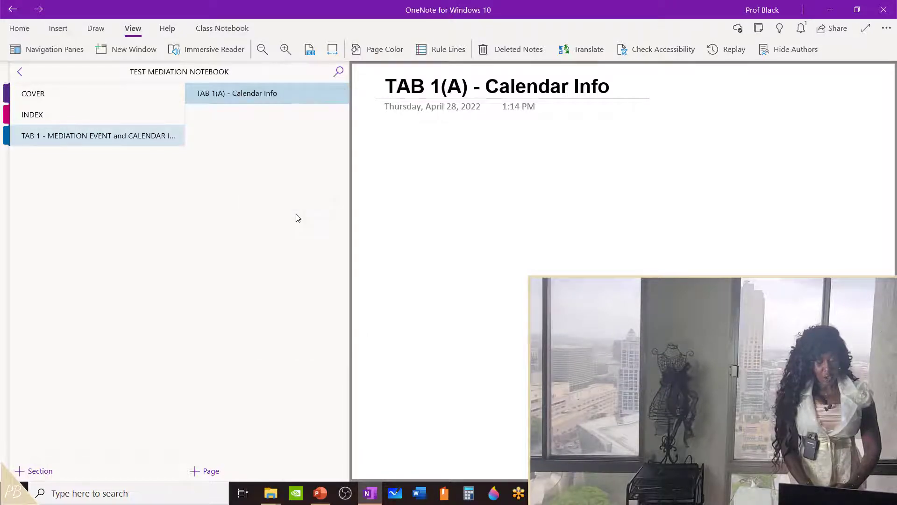
Replace the lower L in the INDEX table's first cell with the copied TAB 1(A) page link and indent that line one level
{"action": "left_click", "coordinate": [78, 119]}
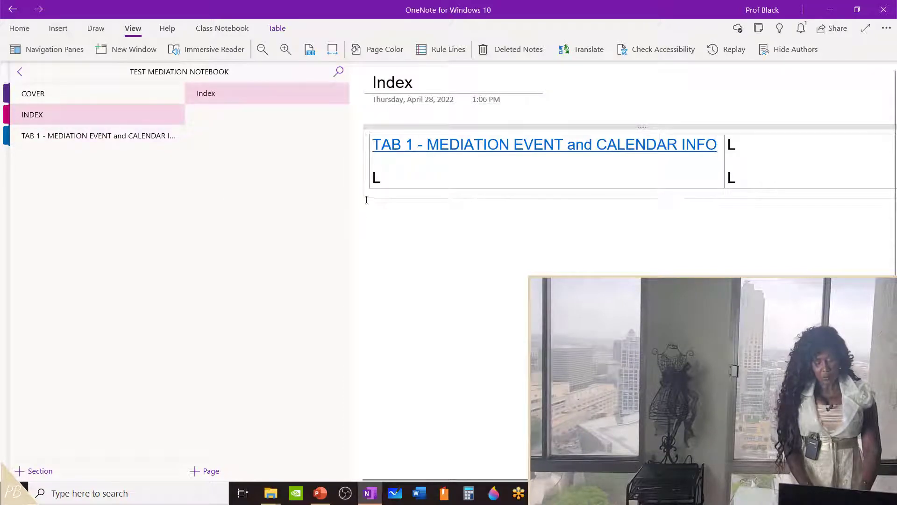
{"action": "left_click", "coordinate": [372, 180]}
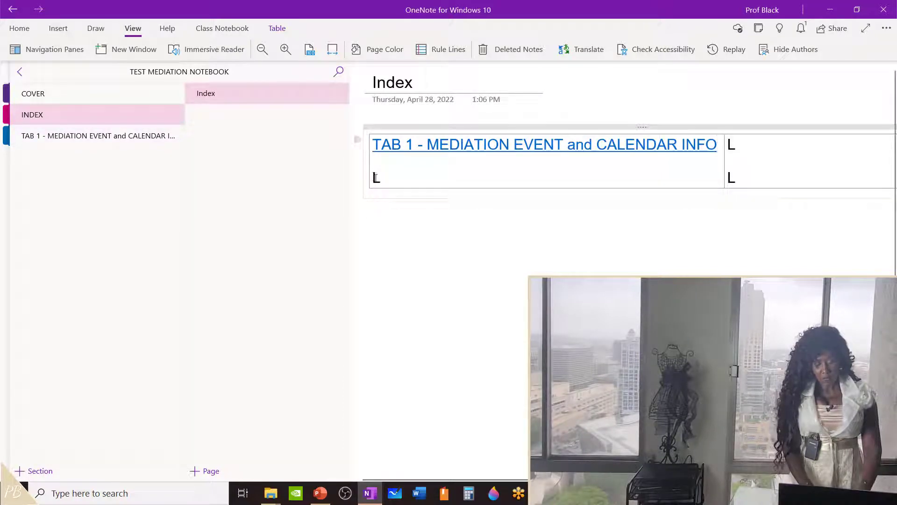
{"action": "double_click", "coordinate": [375, 178]}
{"action": "key", "text": "BackSpace"}
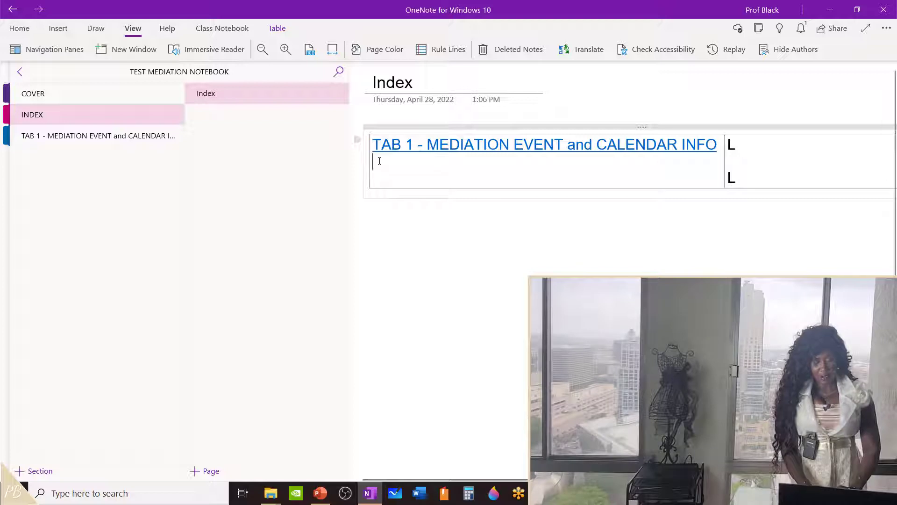
{"action": "right_click", "coordinate": [379, 161]}
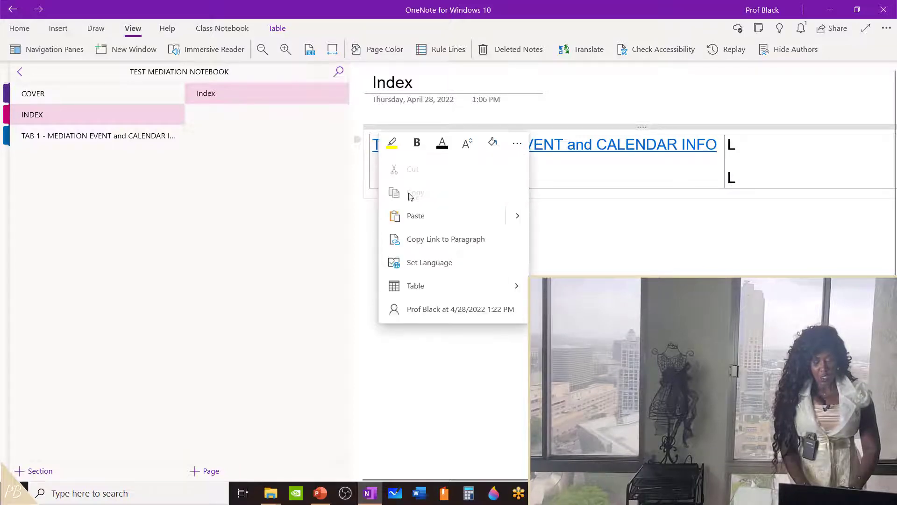
{"action": "left_click", "coordinate": [420, 218]}
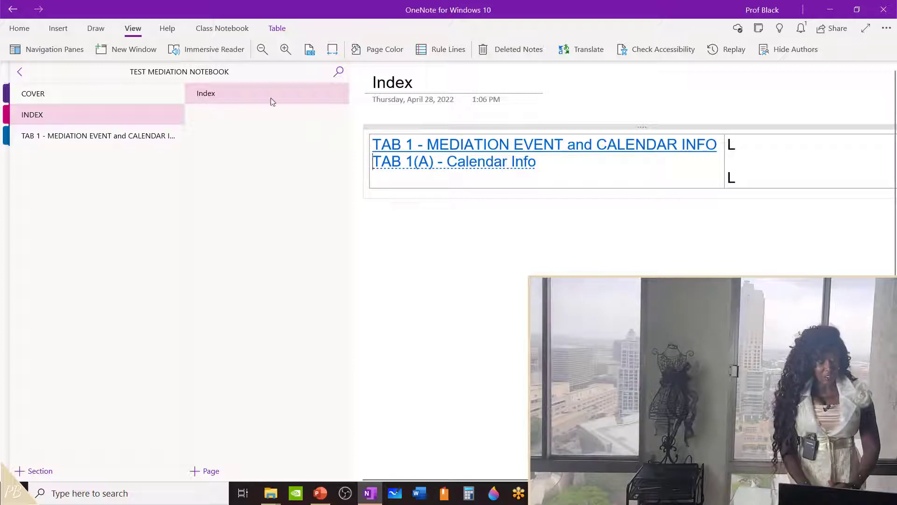
{"action": "left_click", "coordinate": [19, 29]}
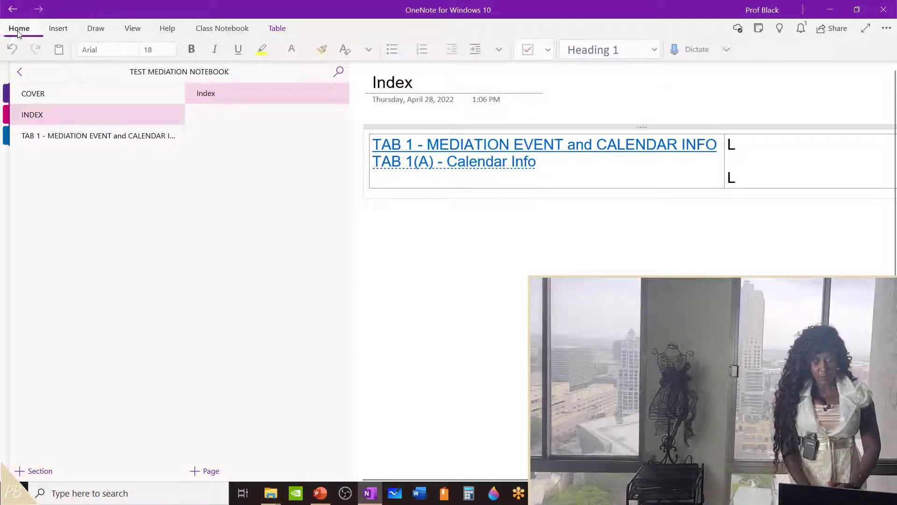
{"action": "left_click", "coordinate": [478, 50]}
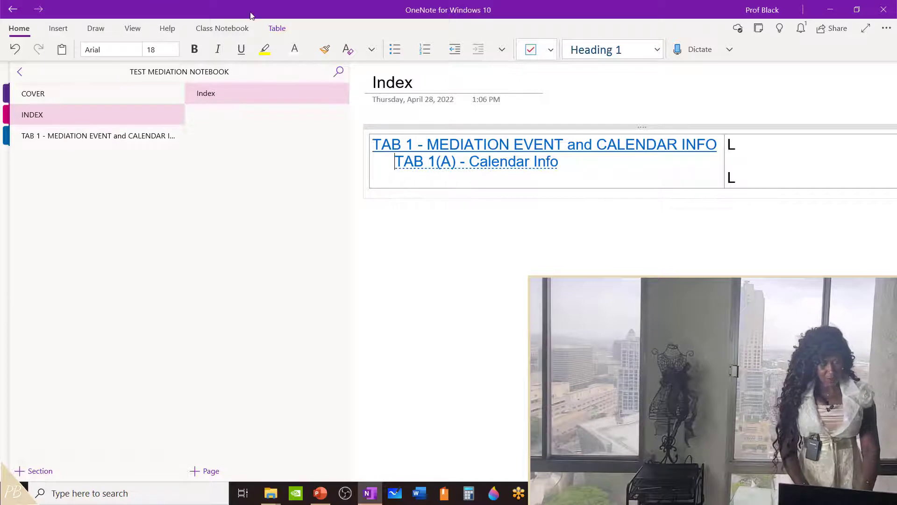
Switch to the (DEMO) LAW FIRM NOTEBOOK and copy the link to the TAB 1 - MEDIATION EVENT and CALENDAR INFO subpage
{"action": "left_click", "coordinate": [19, 73]}
{"action": "left_click", "coordinate": [90, 159]}
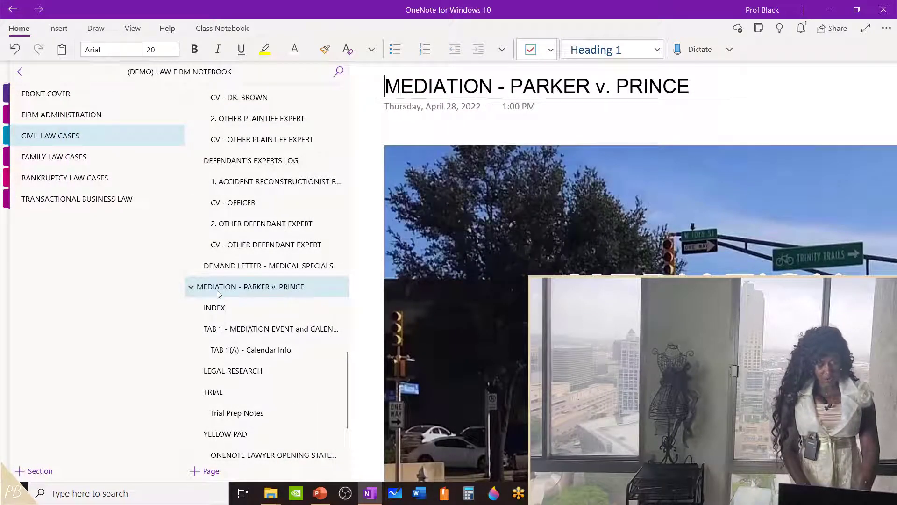
{"action": "left_click", "coordinate": [251, 333]}
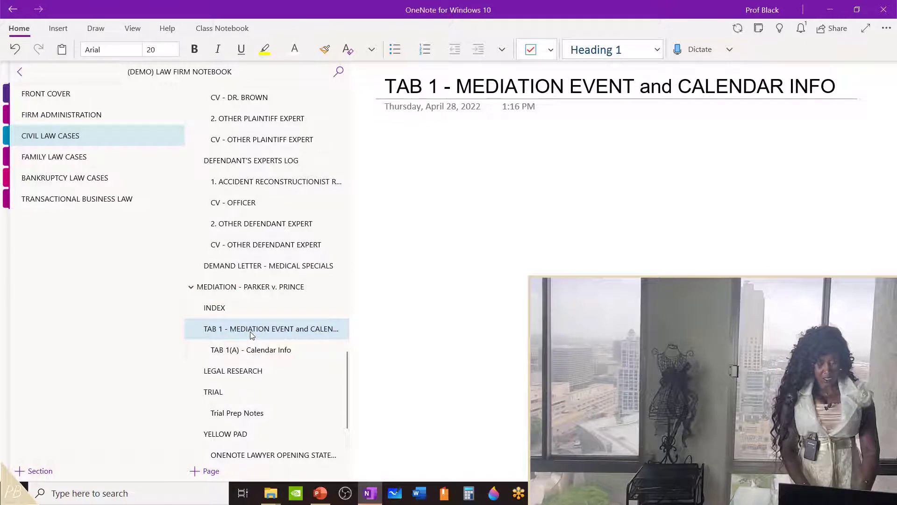
{"action": "right_click", "coordinate": [250, 333]}
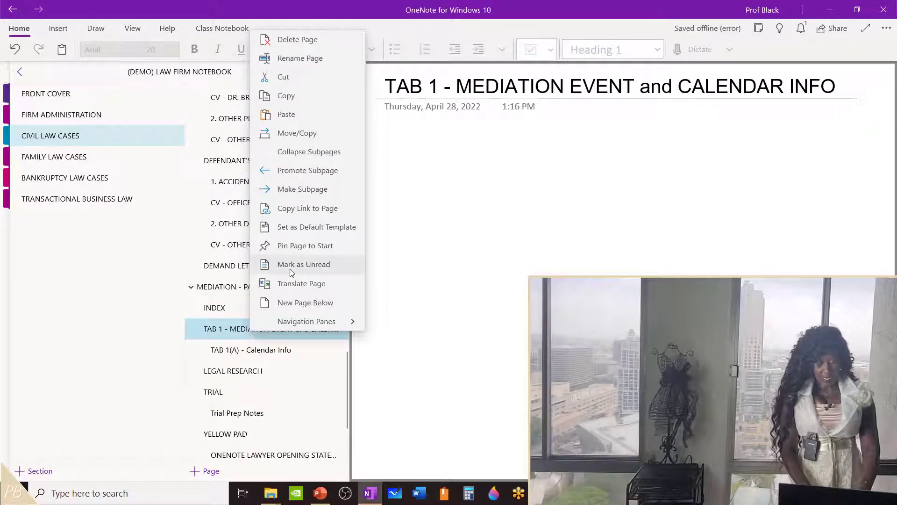
{"action": "left_click", "coordinate": [281, 208]}
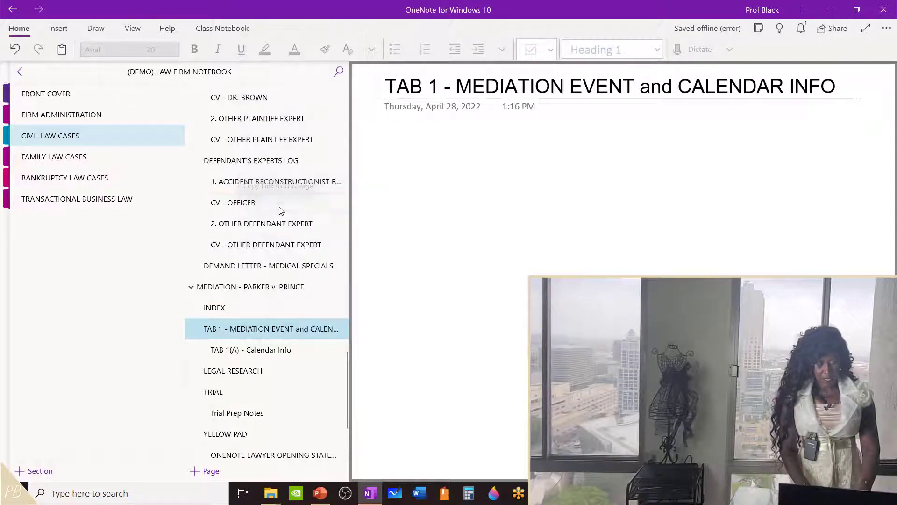
Insert a one-row, two-column table on the mediation INDEX subpage, entering LL in the first cell and JJ in the second
{"action": "left_click", "coordinate": [223, 310]}
{"action": "left_click", "coordinate": [379, 139]}
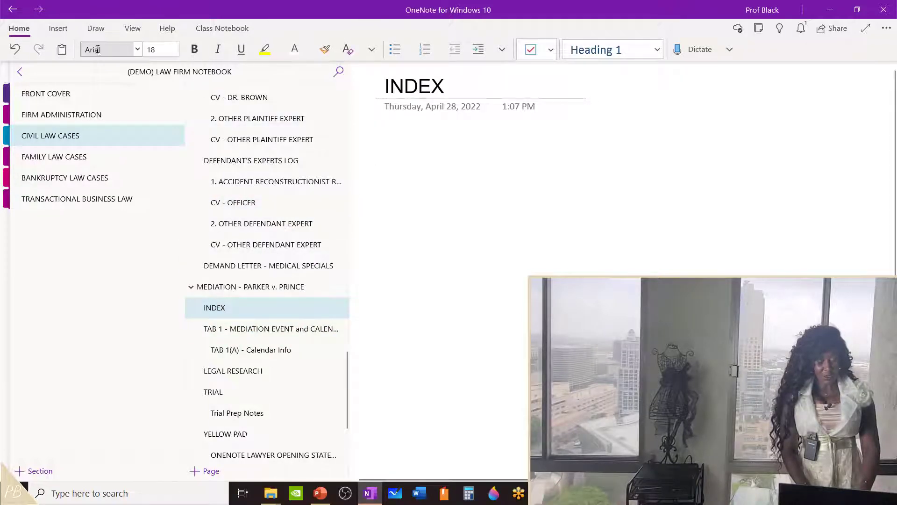
{"action": "left_click", "coordinate": [58, 28]}
{"action": "left_click", "coordinate": [65, 52]}
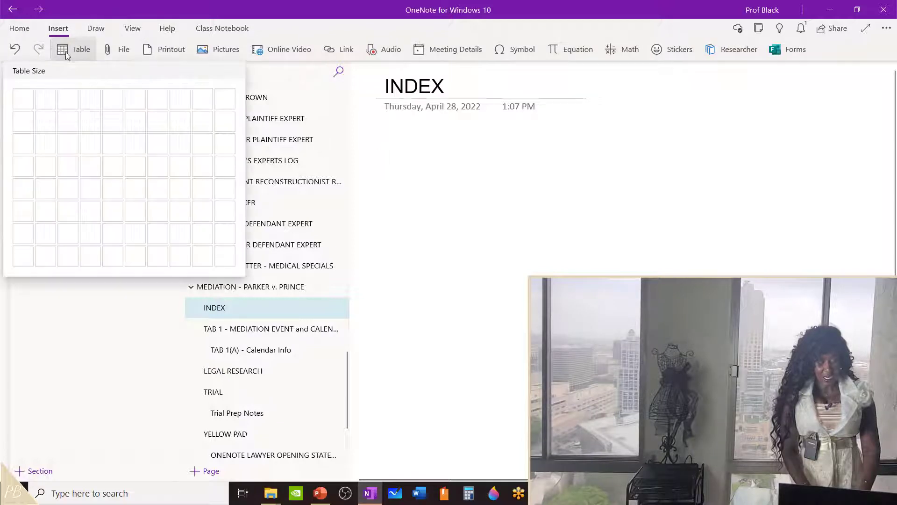
{"action": "left_click", "coordinate": [47, 101]}
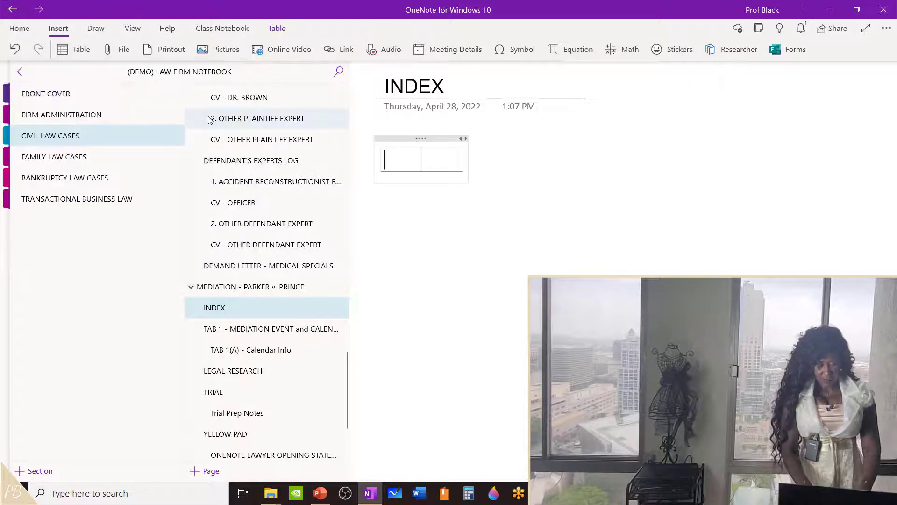
{"action": "type", "text": "LL"}
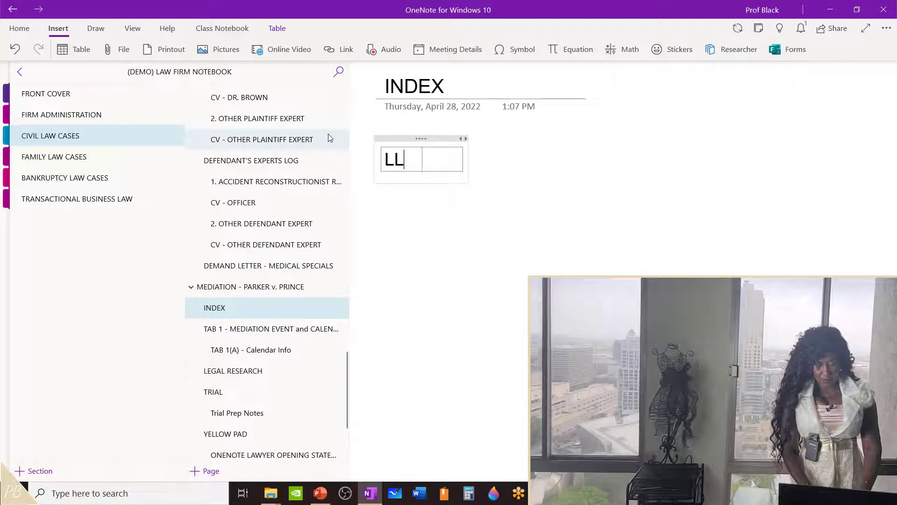
{"action": "left_click", "coordinate": [455, 158]}
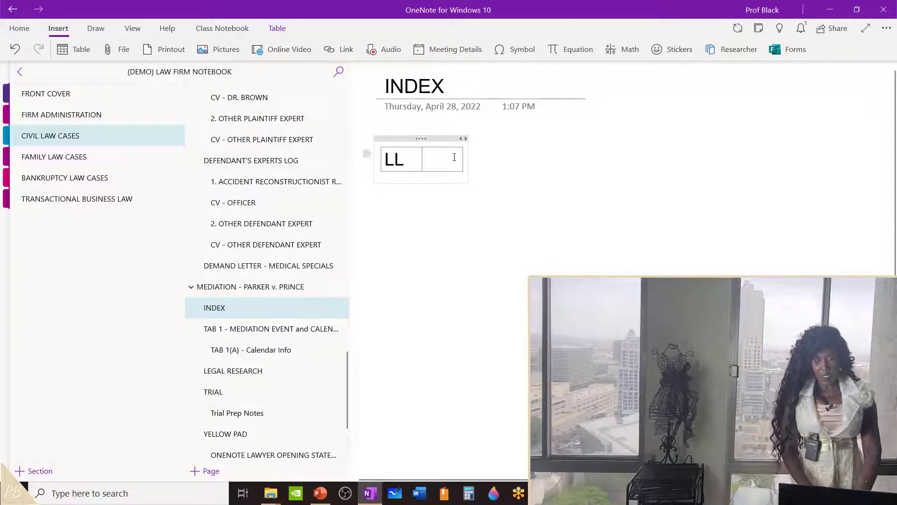
{"action": "type", "text": "JJ"}
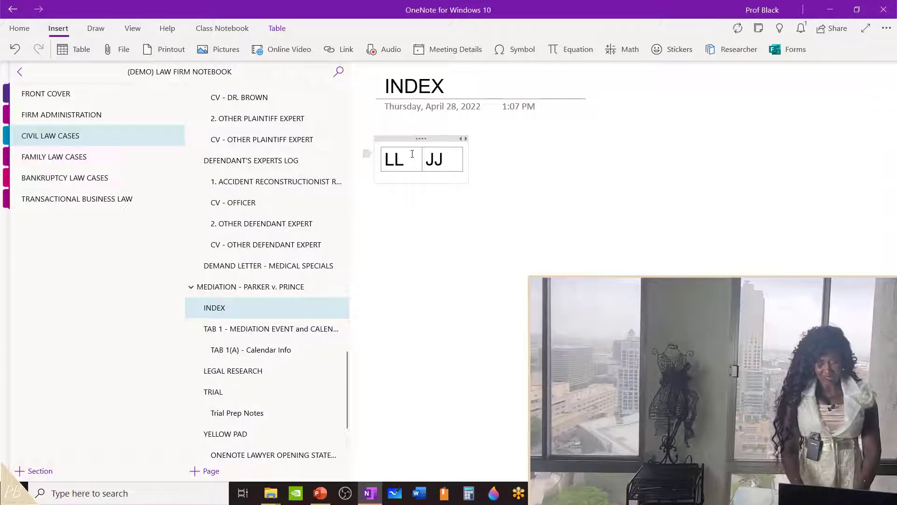
Split each cell's placeholder onto two lines and replace the upper L with the copied TAB 1 page link
{"action": "key", "text": "Return"}
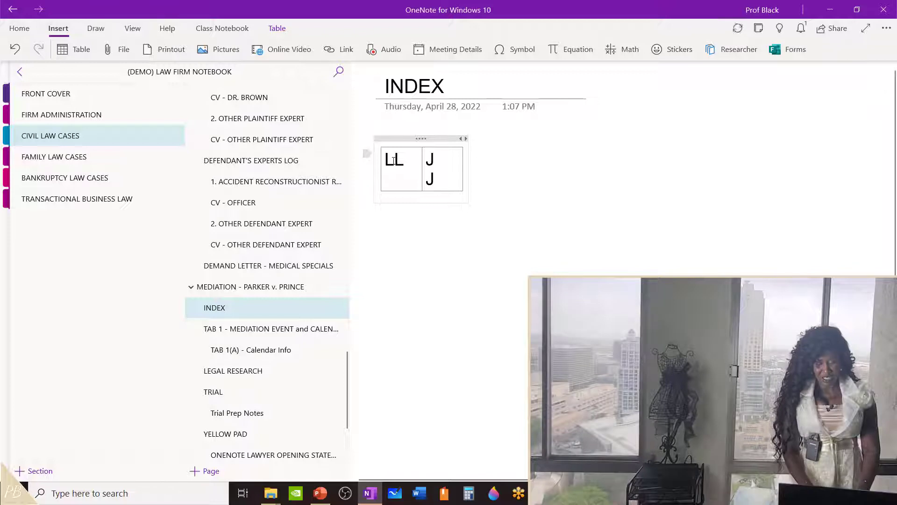
{"action": "key", "text": "Return"}
{"action": "left_click", "coordinate": [394, 161]}
{"action": "key", "text": "BackSpace"}
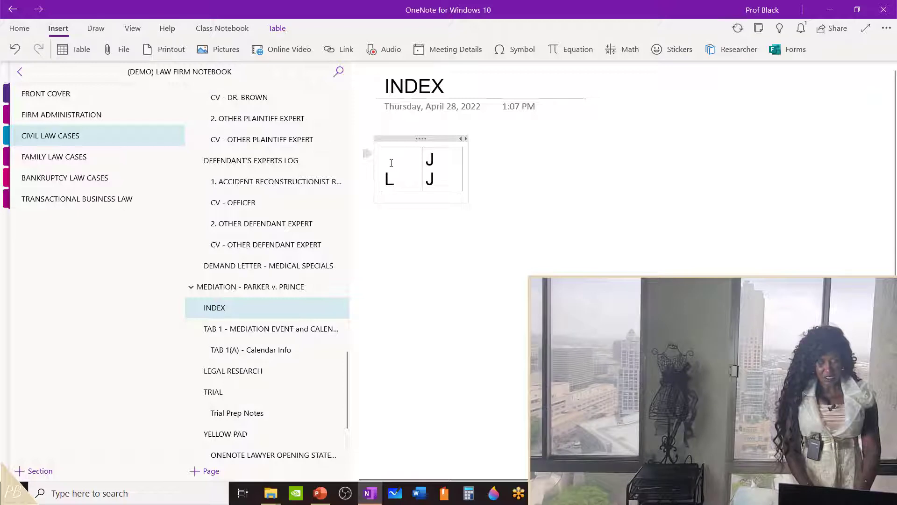
{"action": "right_click", "coordinate": [392, 163]}
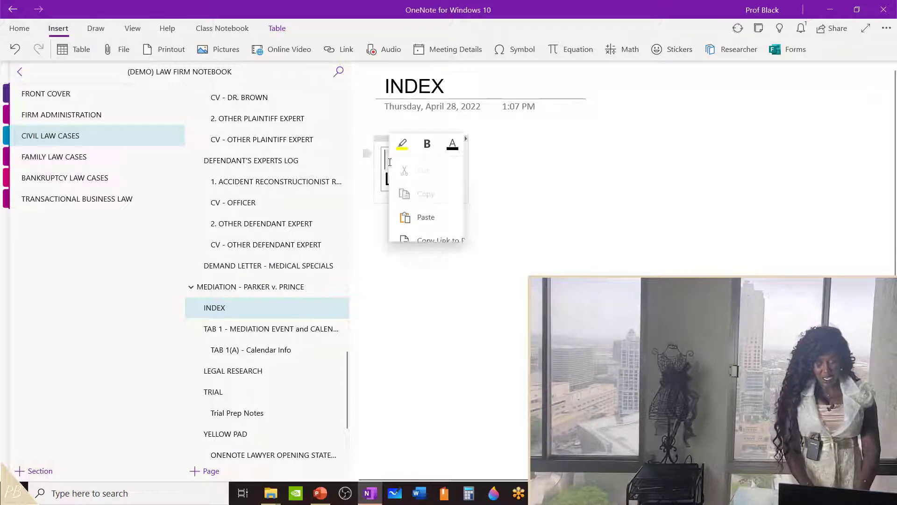
{"action": "left_click", "coordinate": [424, 216]}
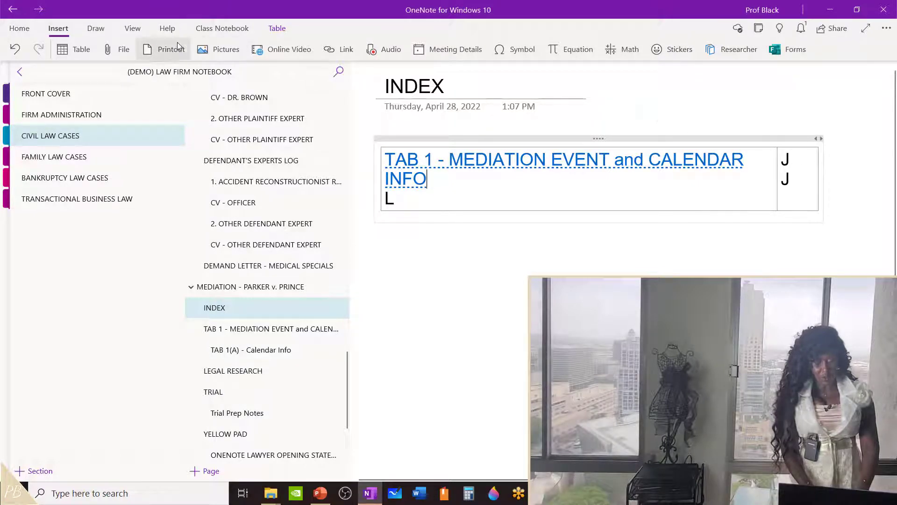
Widen both columns of the INDEX subpage's table so the TAB 1 link fits on a single line
{"action": "left_click", "coordinate": [133, 28]}
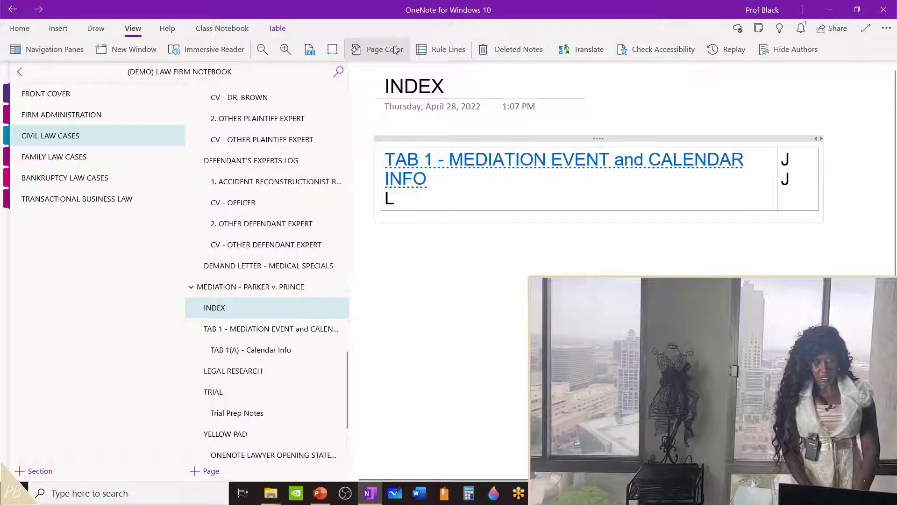
{"action": "left_click", "coordinate": [332, 49]}
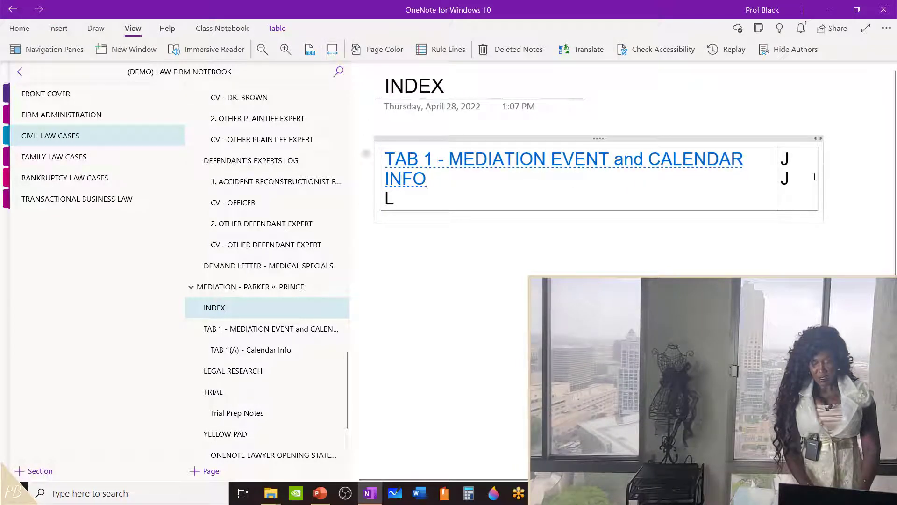
{"action": "left_click_drag", "start_coordinate": [816, 176], "coordinate": [896, 178]}
{"action": "left_click_drag", "start_coordinate": [677, 187], "coordinate": [789, 189]}
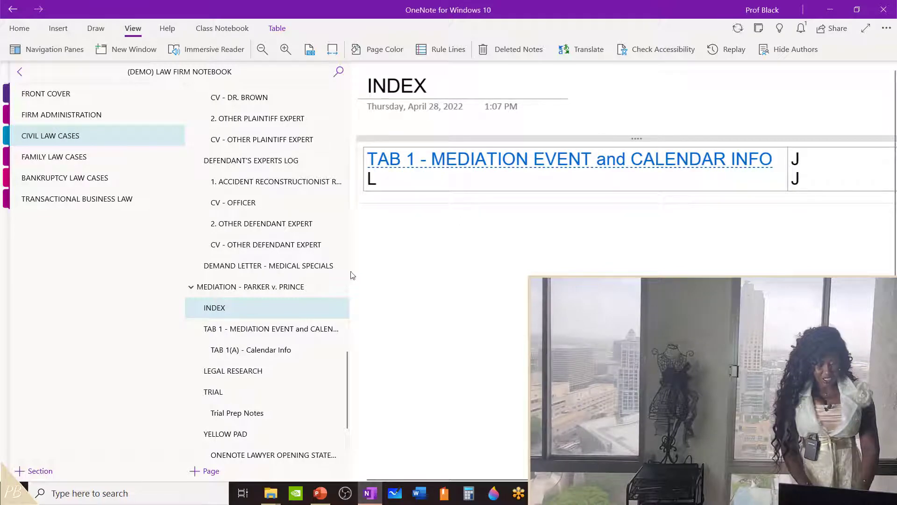
Copy the link to the TAB 1(A) - Calendar Info subpage under the mediation TAB 1 subpage
{"action": "left_click", "coordinate": [255, 354]}
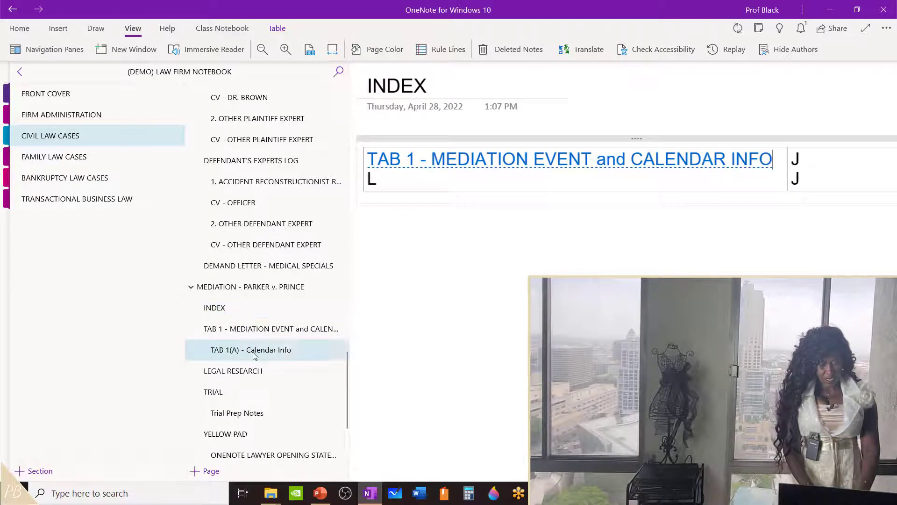
{"action": "right_click", "coordinate": [257, 353]}
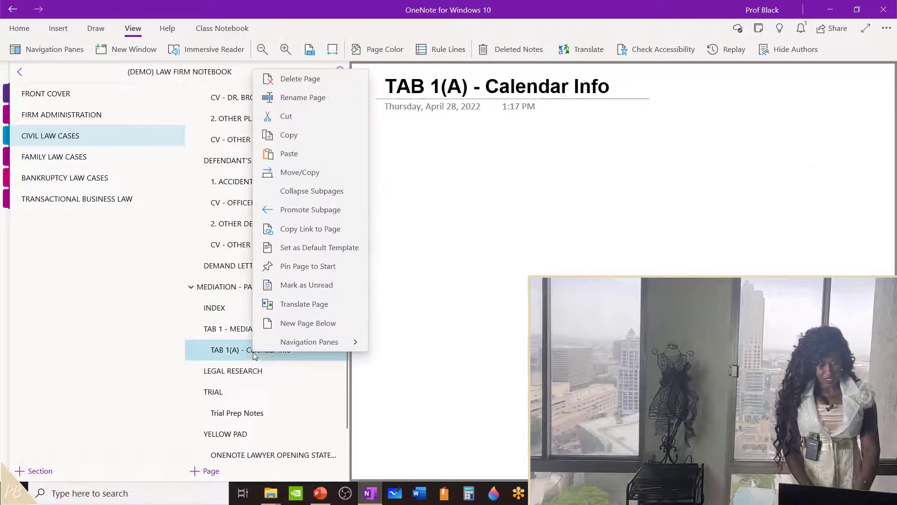
{"action": "left_click", "coordinate": [300, 230]}
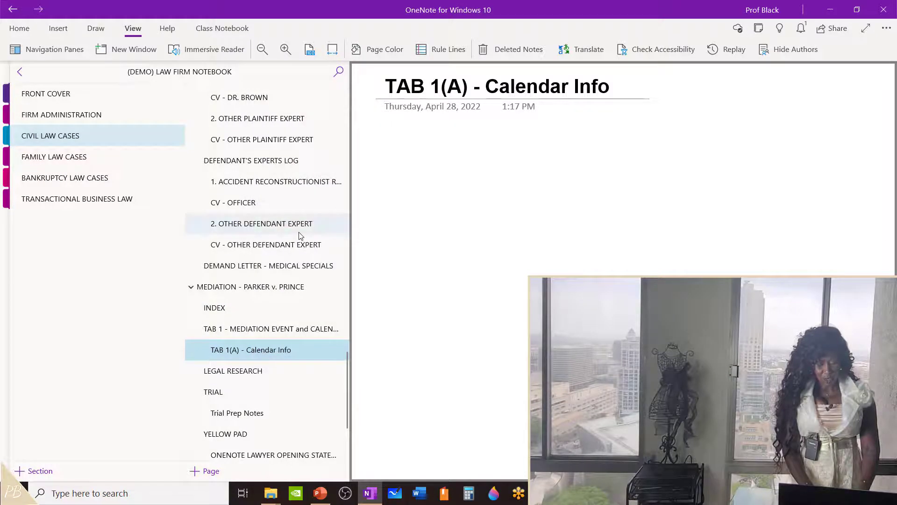
Replace the remaining L in the INDEX subpage's table with the copied TAB 1(A) link and indent that line one level
{"action": "left_click", "coordinate": [271, 309]}
{"action": "left_click", "coordinate": [381, 177]}
{"action": "key", "text": "BackSpace"}
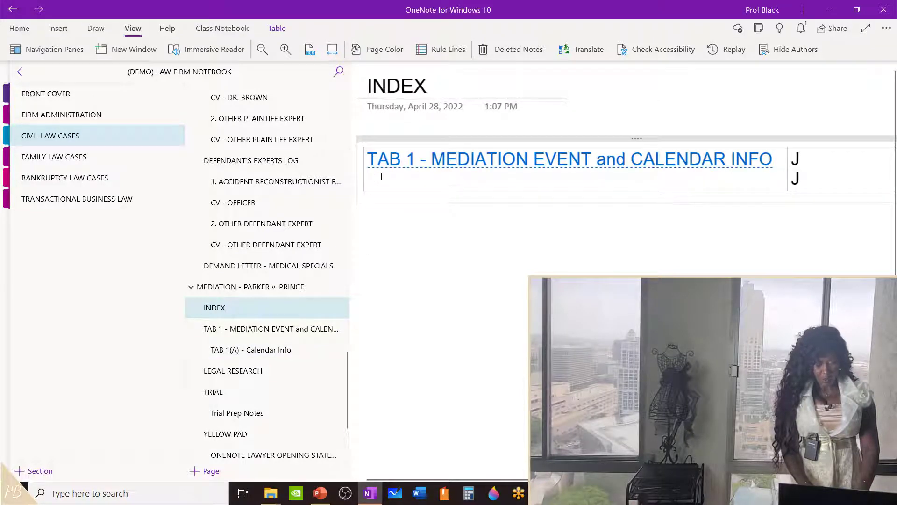
{"action": "right_click", "coordinate": [381, 177]}
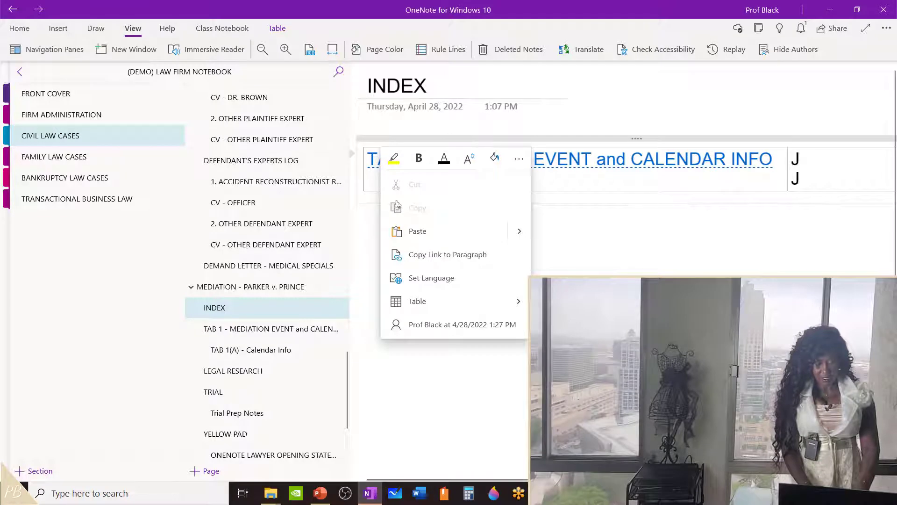
{"action": "left_click", "coordinate": [416, 232]}
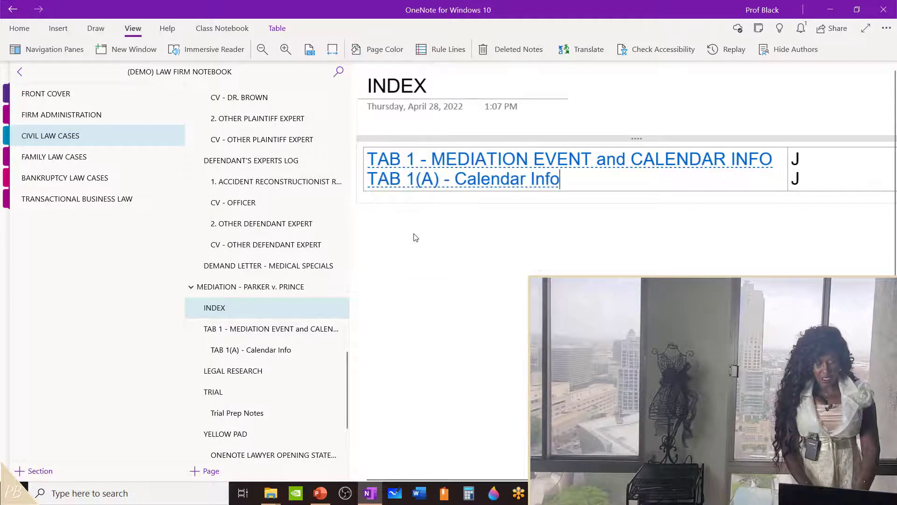
{"action": "left_click", "coordinate": [369, 187]}
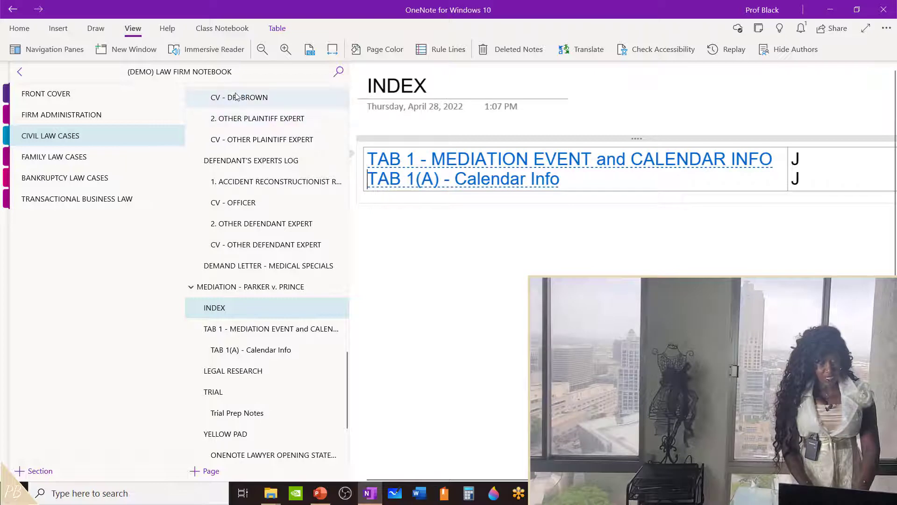
{"action": "left_click", "coordinate": [19, 28]}
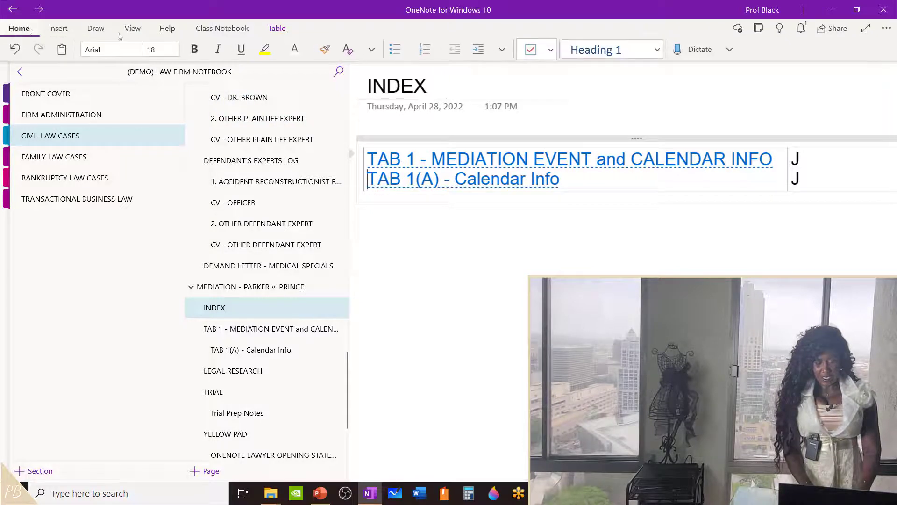
{"action": "left_click", "coordinate": [476, 52]}
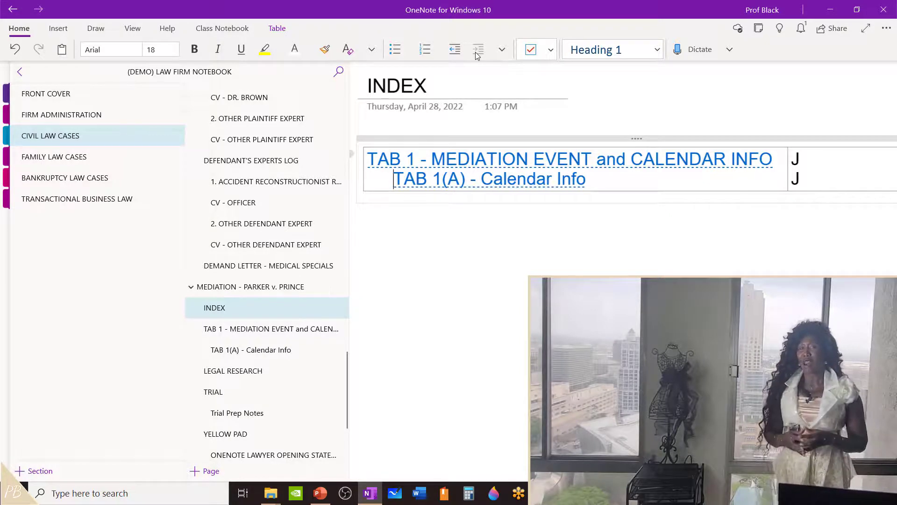